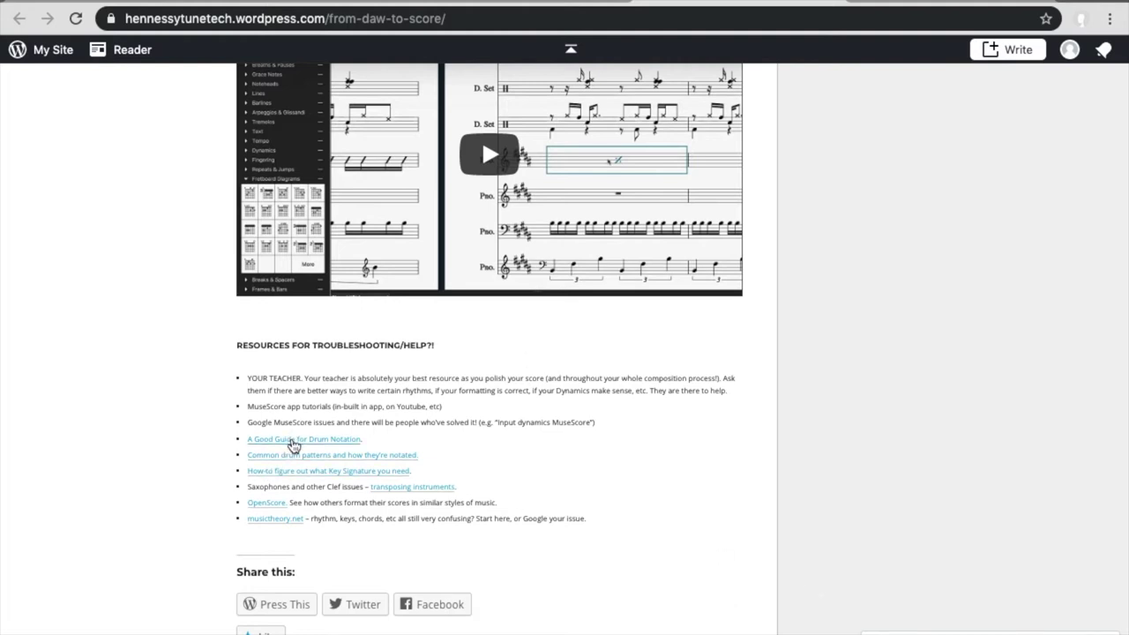
- Follow the 'A Good Guide for Drum Notation' link in the blog post's resources list
{"action": "left_click", "coordinate": [292, 440]}
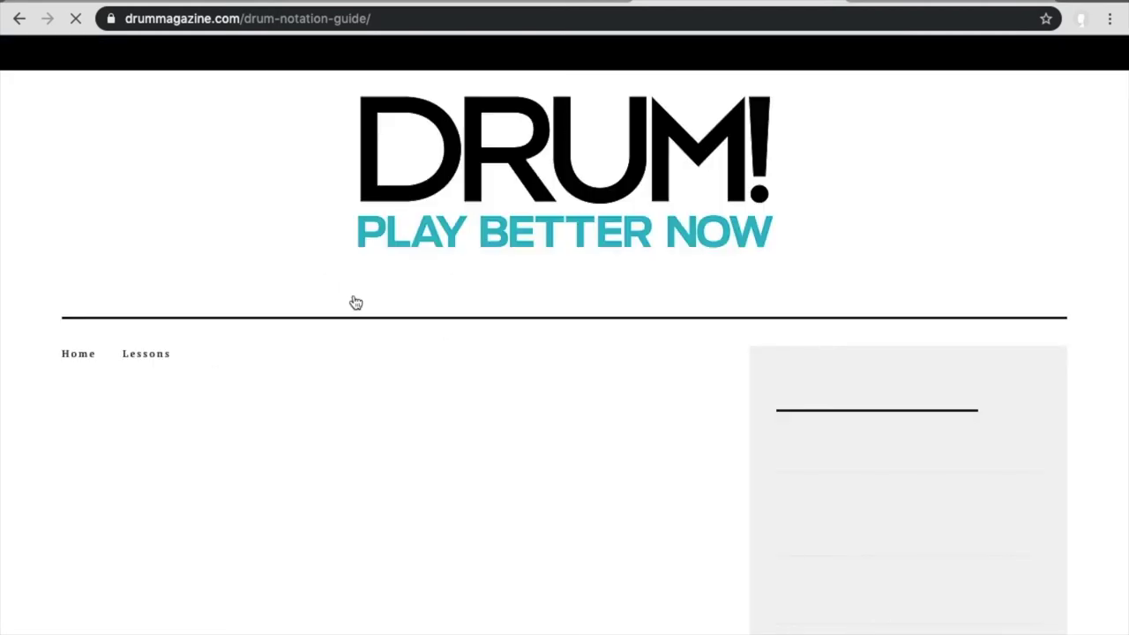
- Scroll the Drum Notation Guide down until the Drum Key staff shows
{"action": "scroll", "coordinate": [100, 492], "scroll_direction": "down", "scroll_amount": 3}
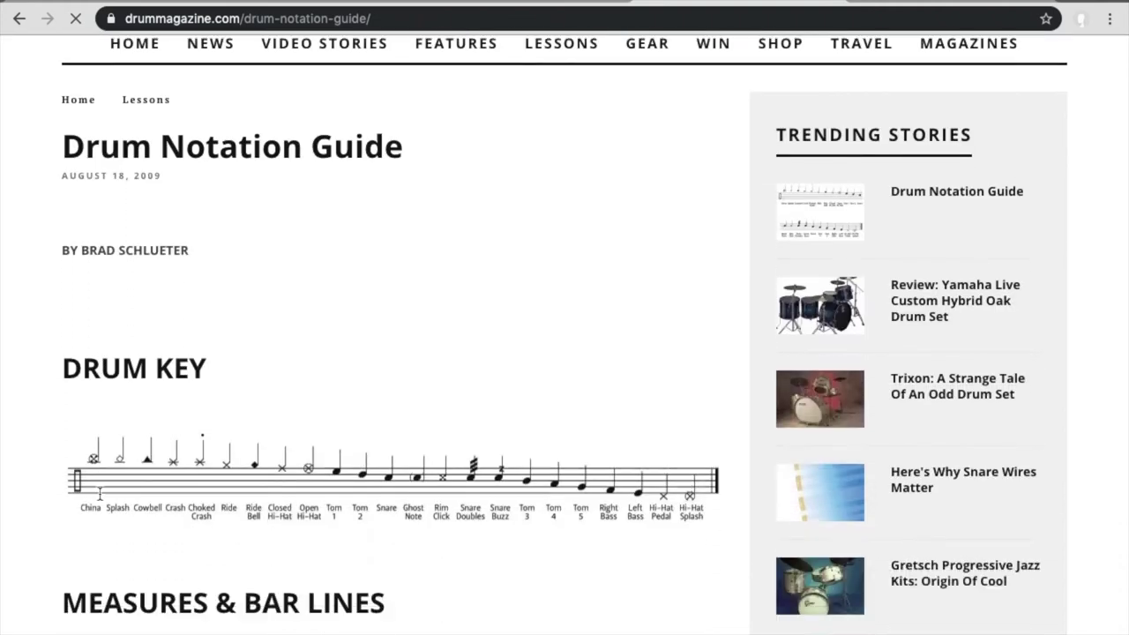
{"action": "scroll", "coordinate": [100, 492], "scroll_direction": "down", "scroll_amount": 2}
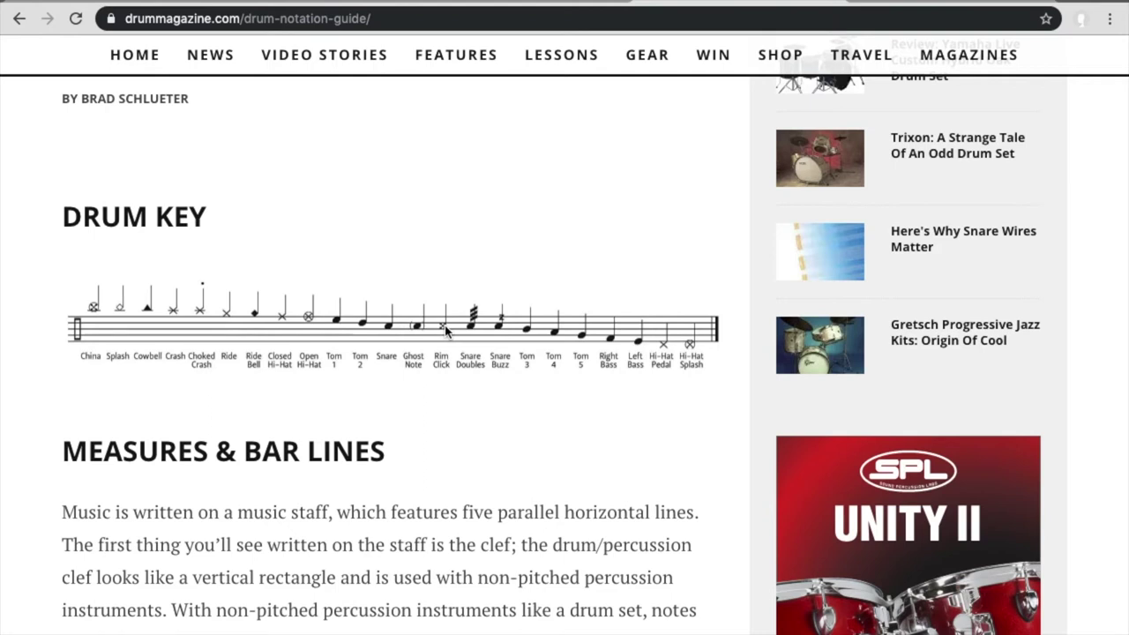
- Switch to MuseScore's Pop Song 2 score and zoom in on Drum Track 2's first bar
{"action": "key", "text": "ctrl+Up"}
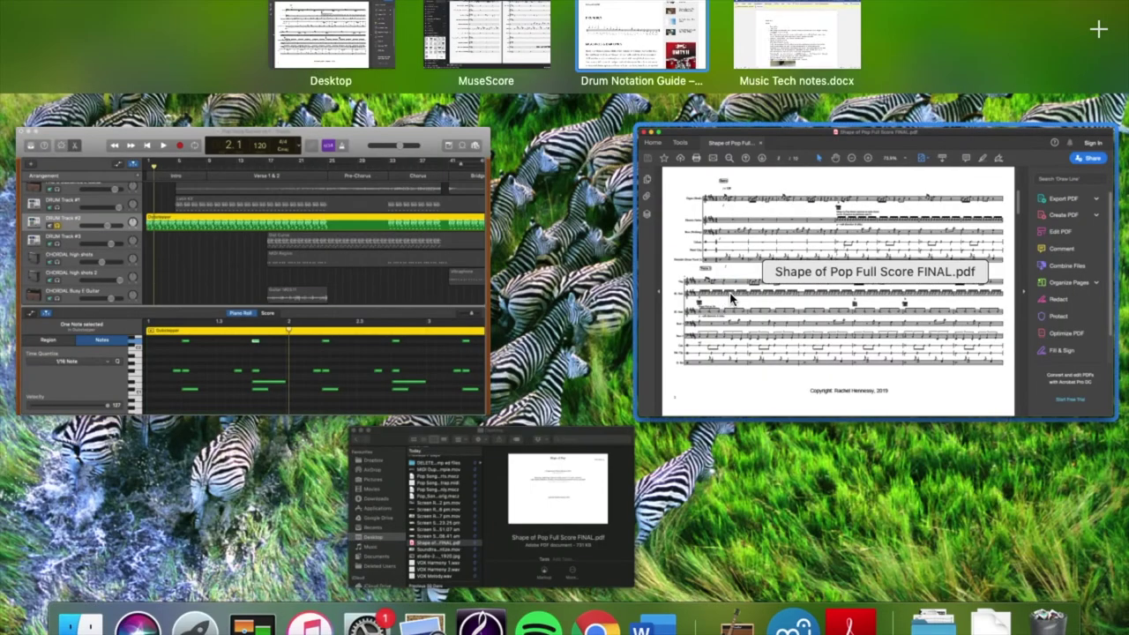
{"action": "left_click", "coordinate": [731, 293]}
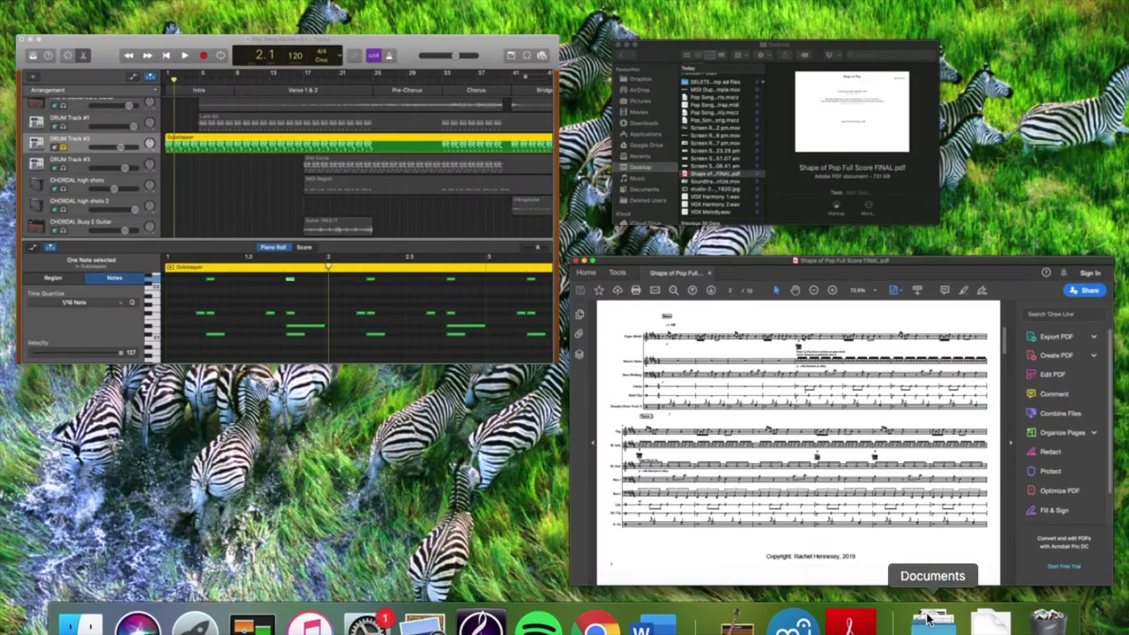
{"action": "left_click", "coordinate": [797, 623]}
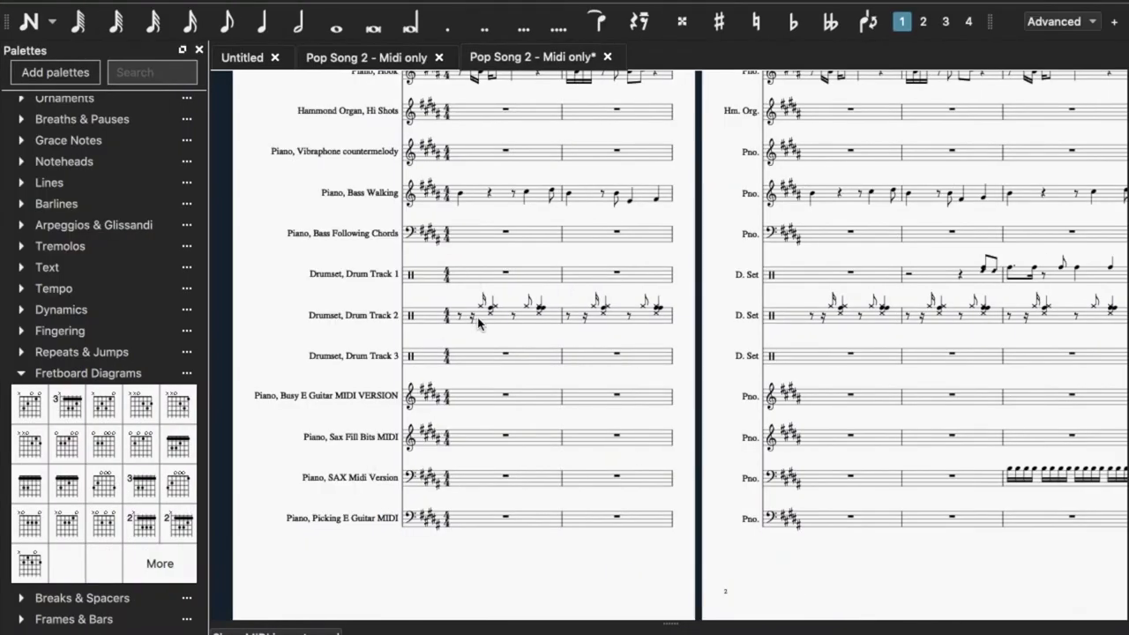
{"action": "left_click", "coordinate": [480, 323]}
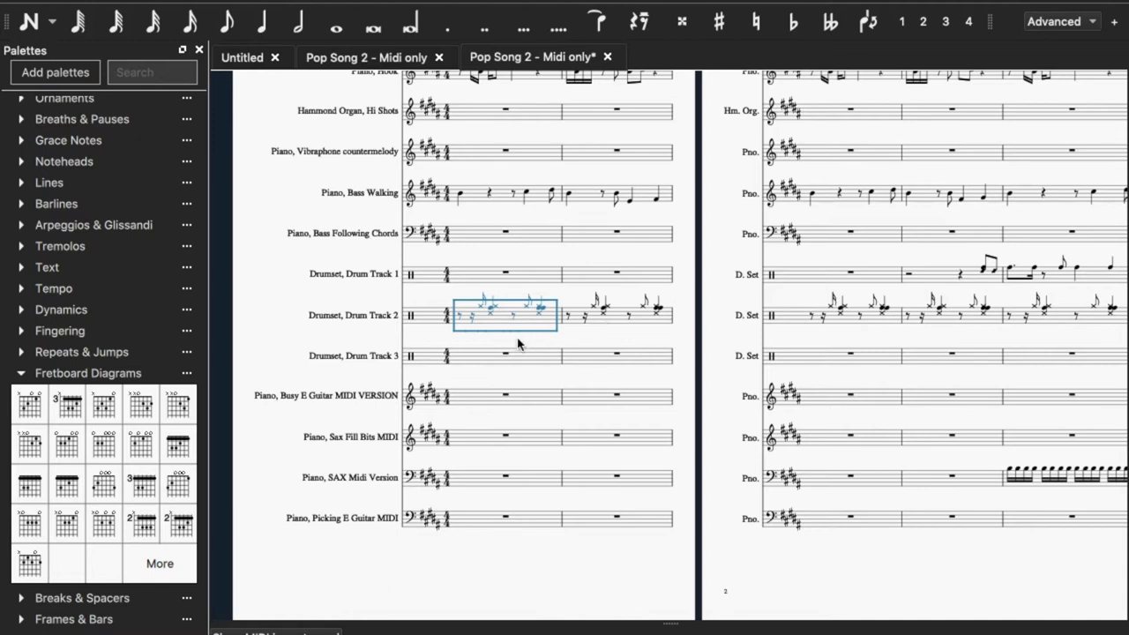
{"action": "scroll", "coordinate": [518, 344], "scroll_direction": "up", "scroll_amount": 5}
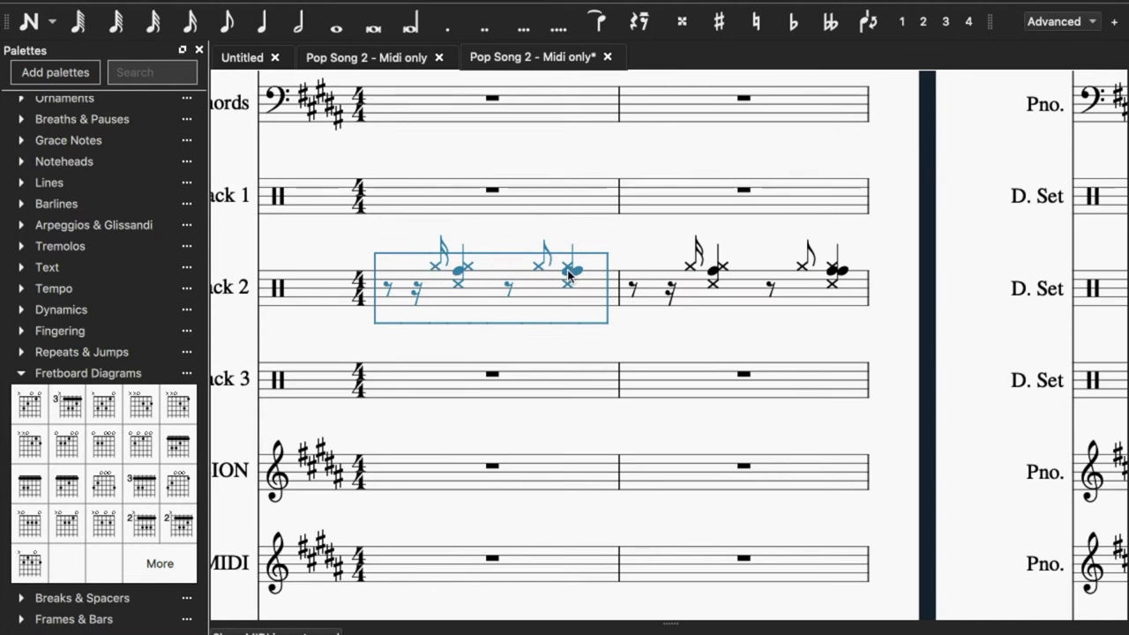
{"action": "left_click", "coordinate": [512, 245]}
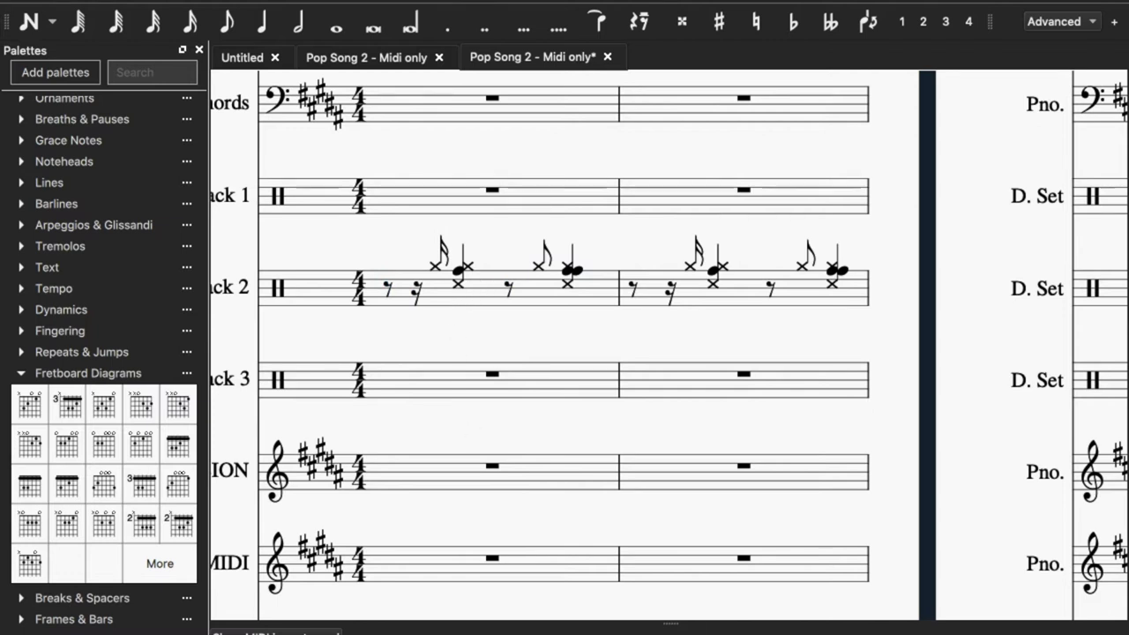
- Loop-play DRUM Track #2's Dubstepper region in GarageBand, then stop playback
{"action": "mouse_move", "coordinate": [660, 628]}
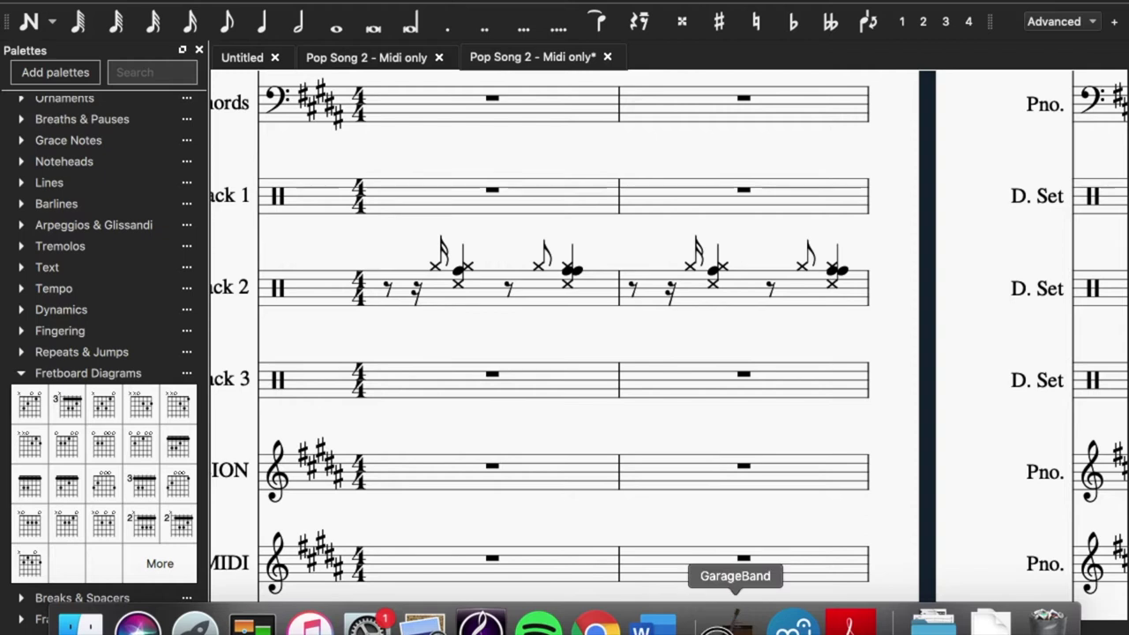
{"action": "left_click", "coordinate": [735, 625]}
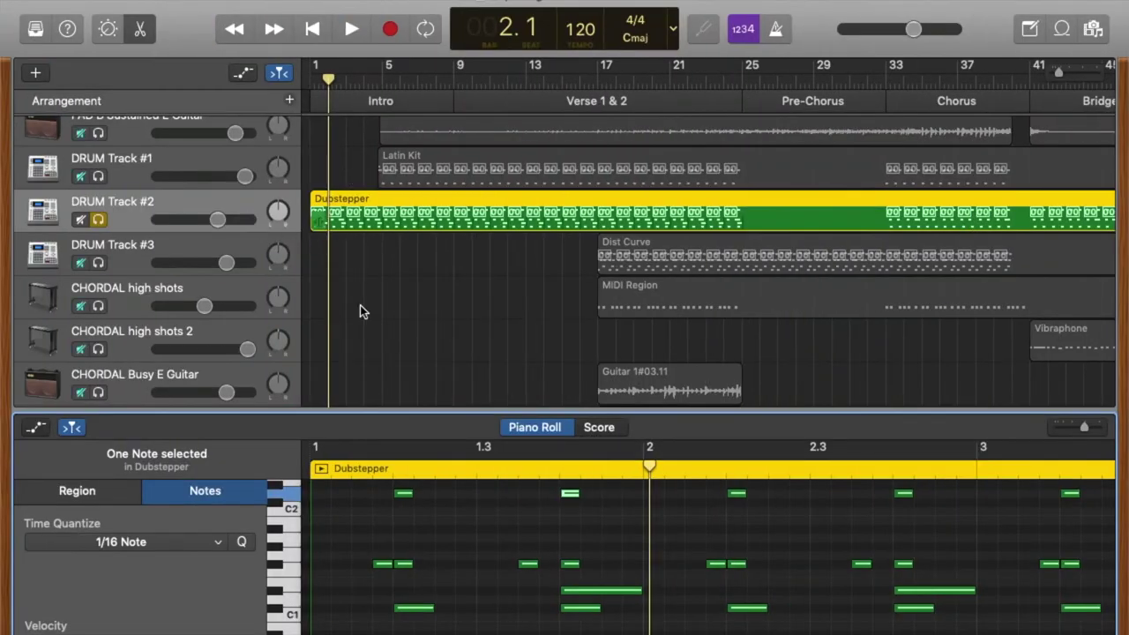
{"action": "left_click", "coordinate": [320, 468]}
{"action": "key", "text": "c"}
{"action": "key", "text": "space"}
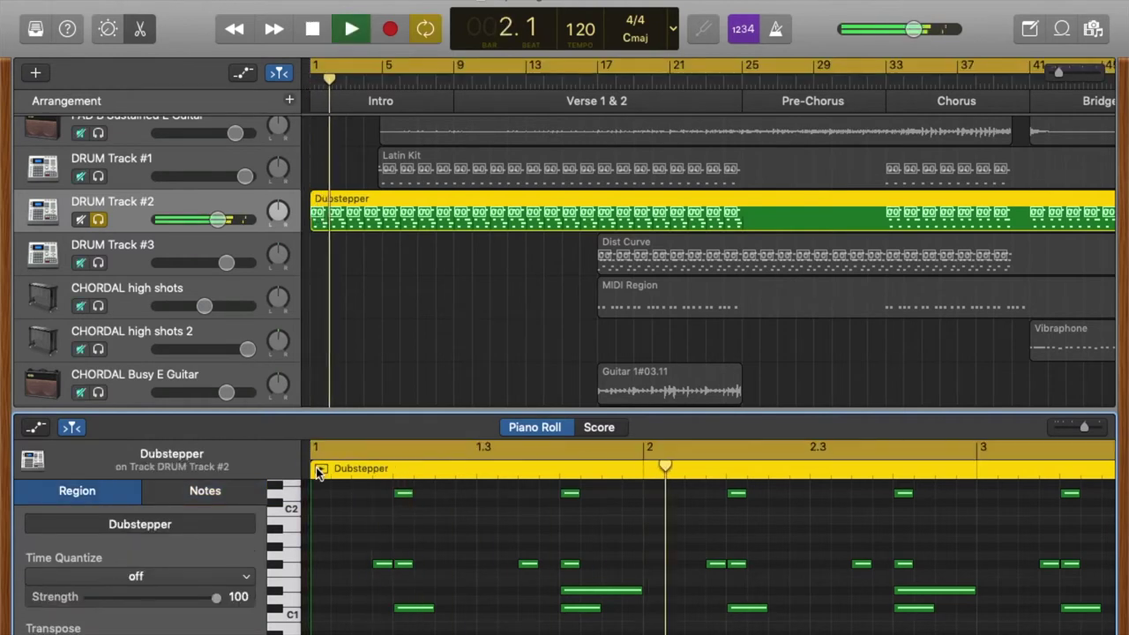
{"action": "key", "text": "XF86AudioLowerVolume"}
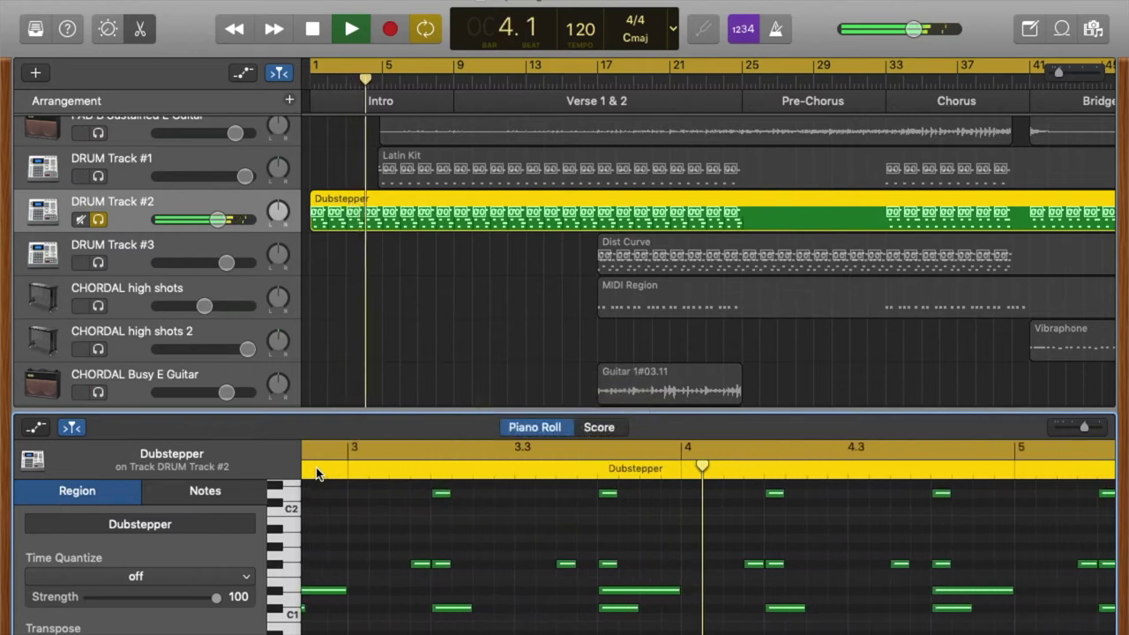
{"action": "key", "text": "space"}
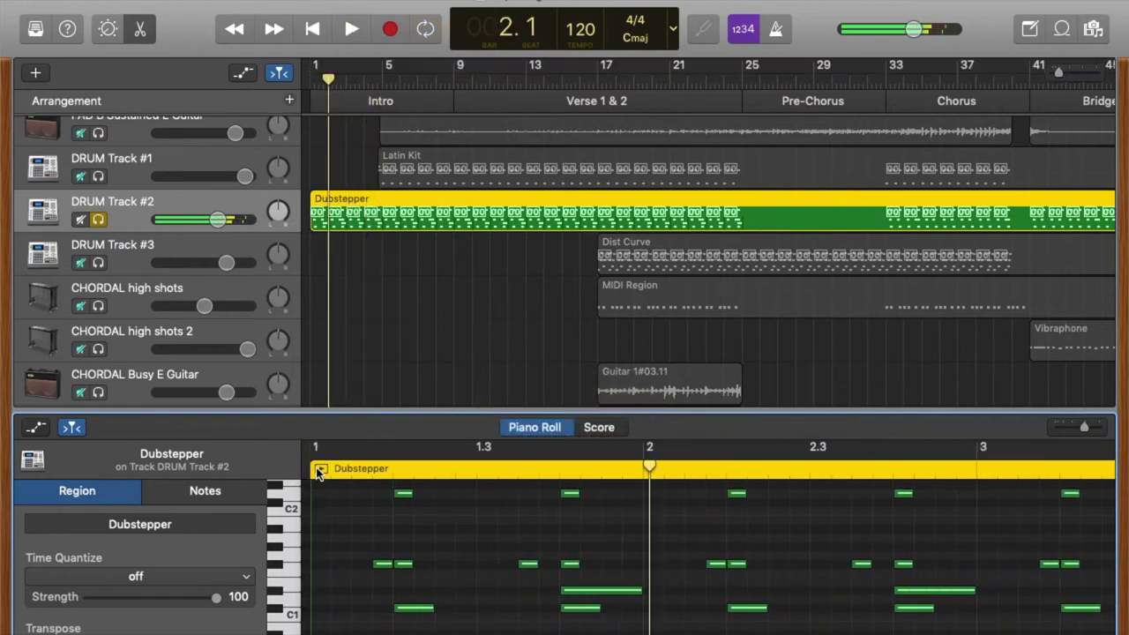
- Audition the Dubstepper notes one by one, from the top row down to C1
{"action": "left_click", "coordinate": [404, 493]}
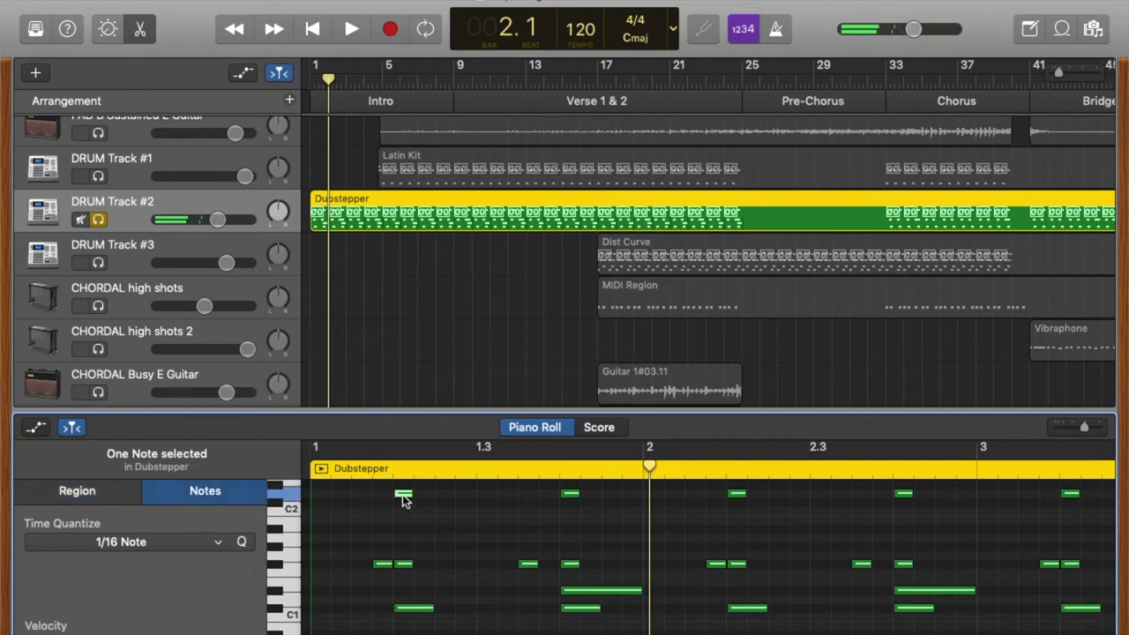
{"action": "left_click", "coordinate": [403, 493]}
{"action": "left_click", "coordinate": [572, 493]}
{"action": "left_click", "coordinate": [737, 493]}
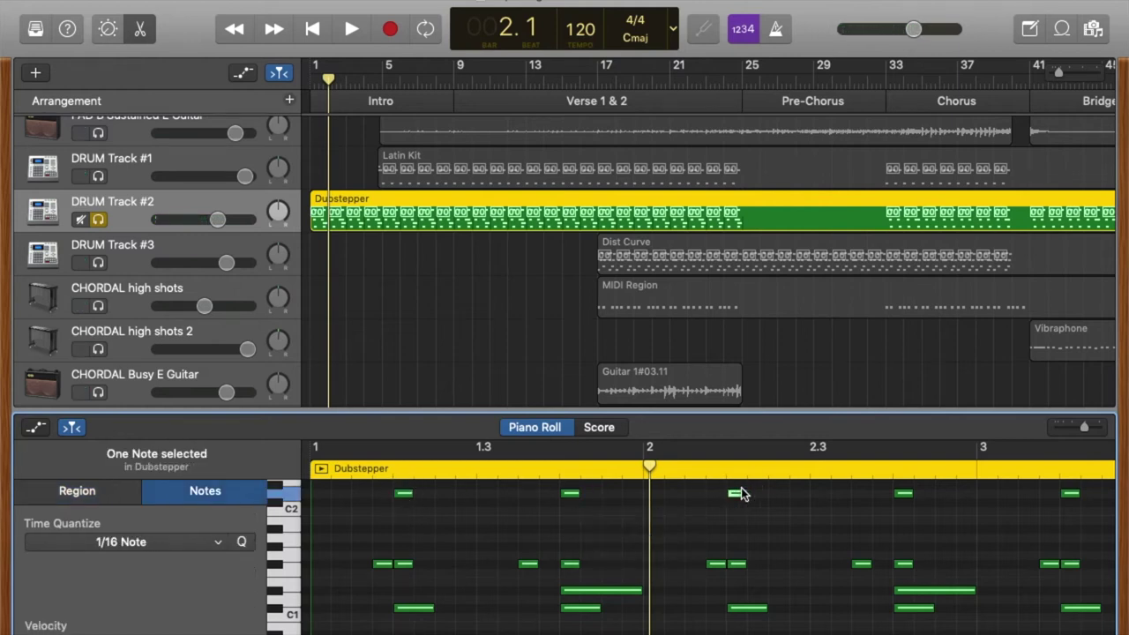
{"action": "left_click", "coordinate": [384, 564]}
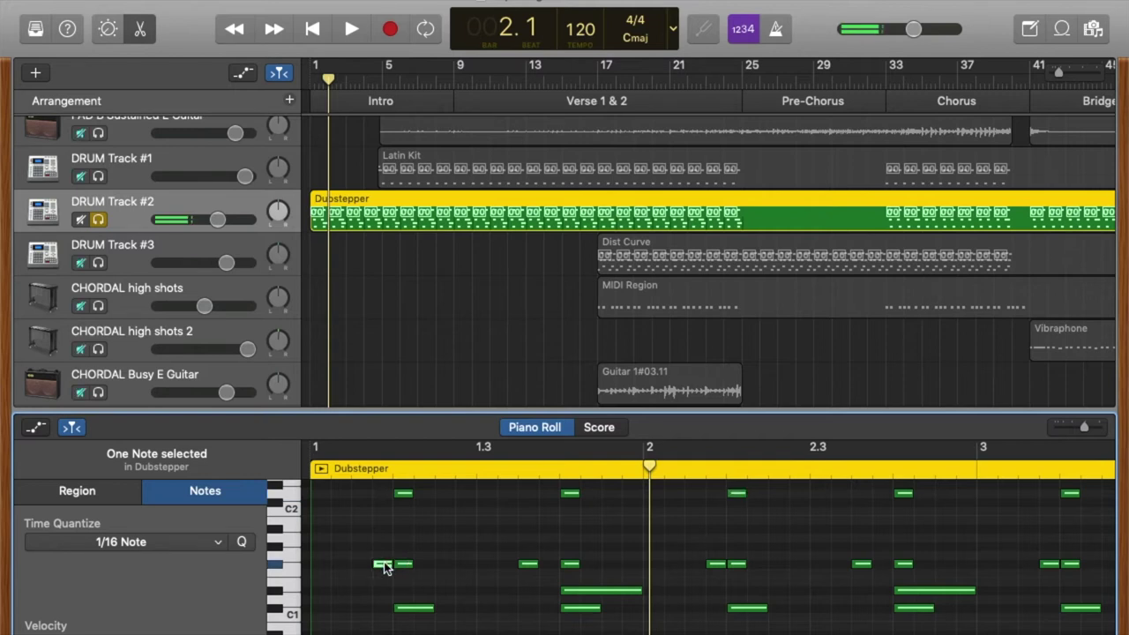
{"action": "left_click", "coordinate": [404, 564]}
{"action": "left_click", "coordinate": [421, 609]}
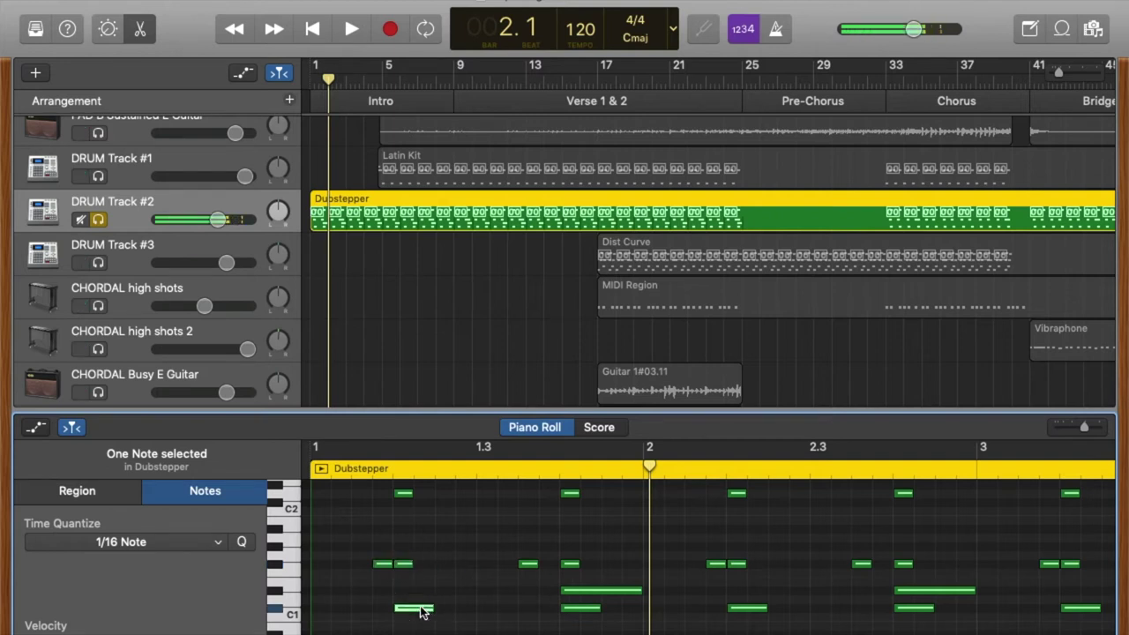
{"action": "left_click", "coordinate": [588, 591]}
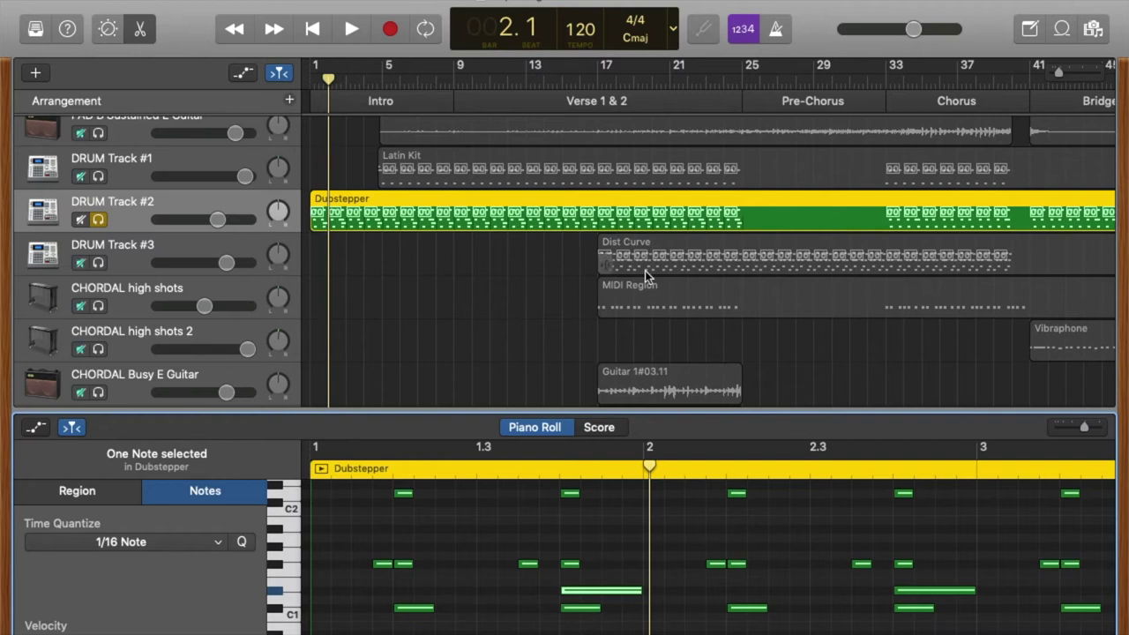
- Use Mission Control to get back to MuseScore's Pop Song 2 – Midi only score
{"action": "key", "text": "ctrl+Up"}
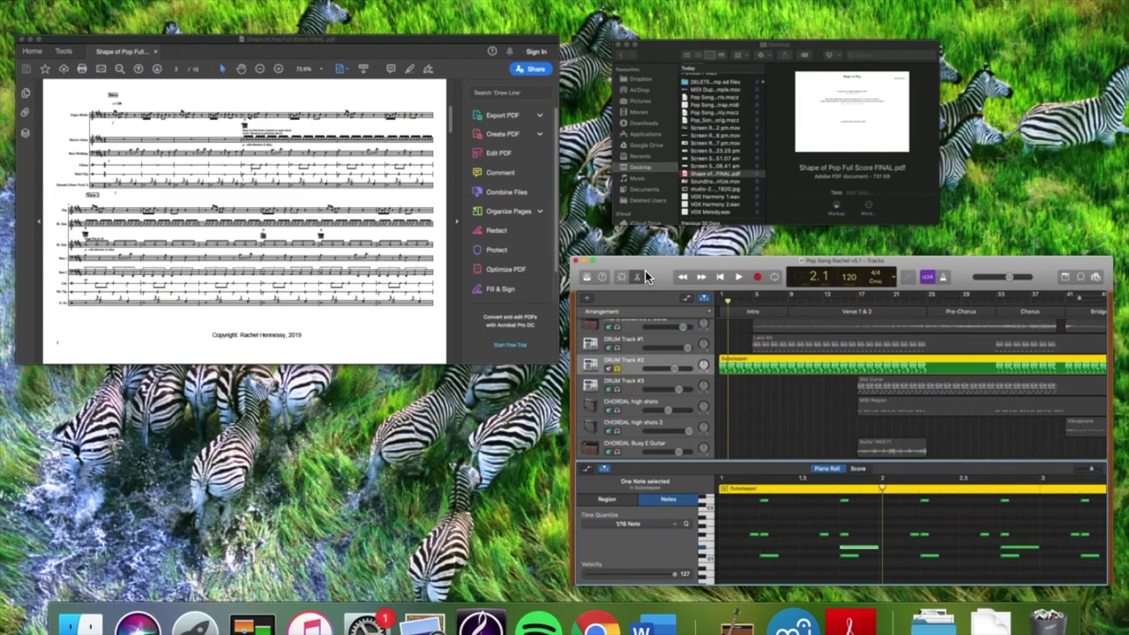
{"action": "left_click", "coordinate": [794, 117]}
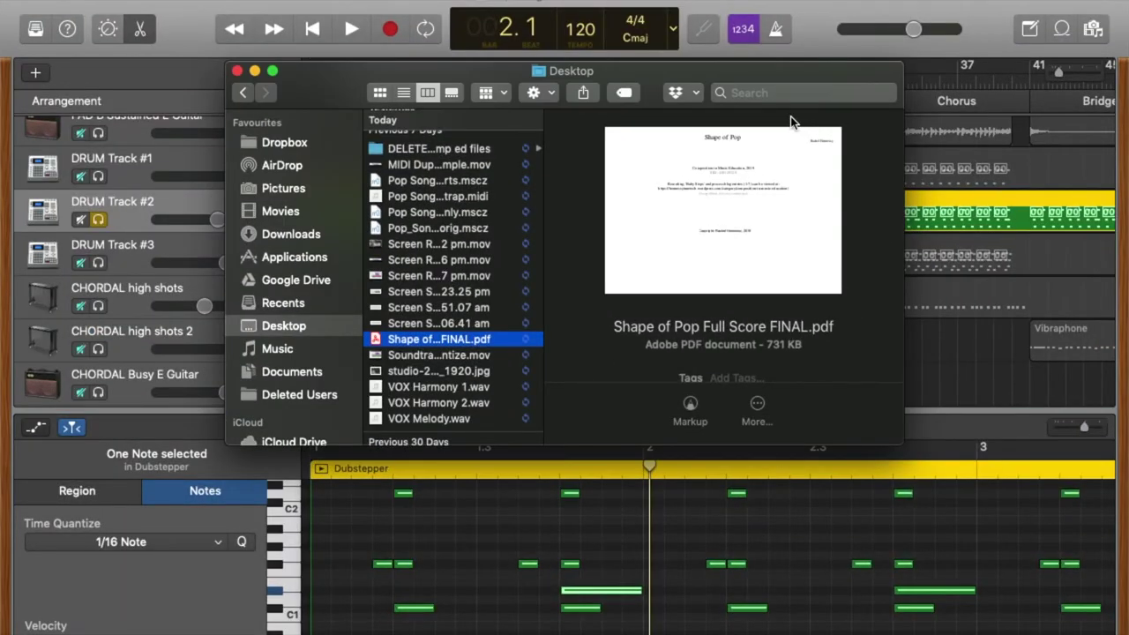
{"action": "key", "text": "ctrl+Up"}
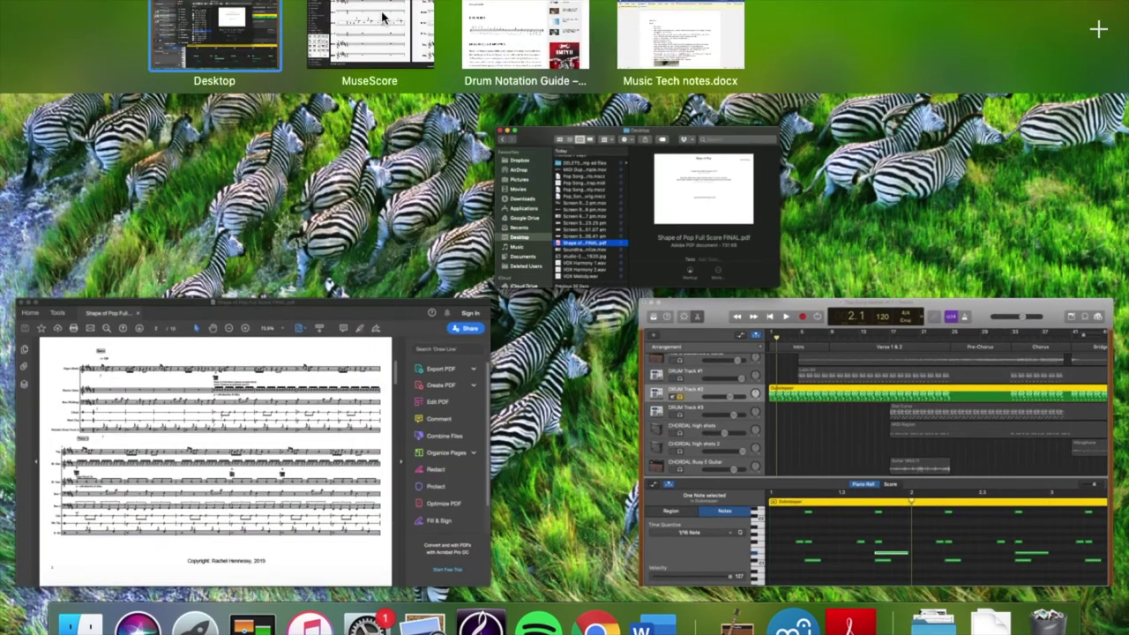
{"action": "left_click", "coordinate": [382, 17]}
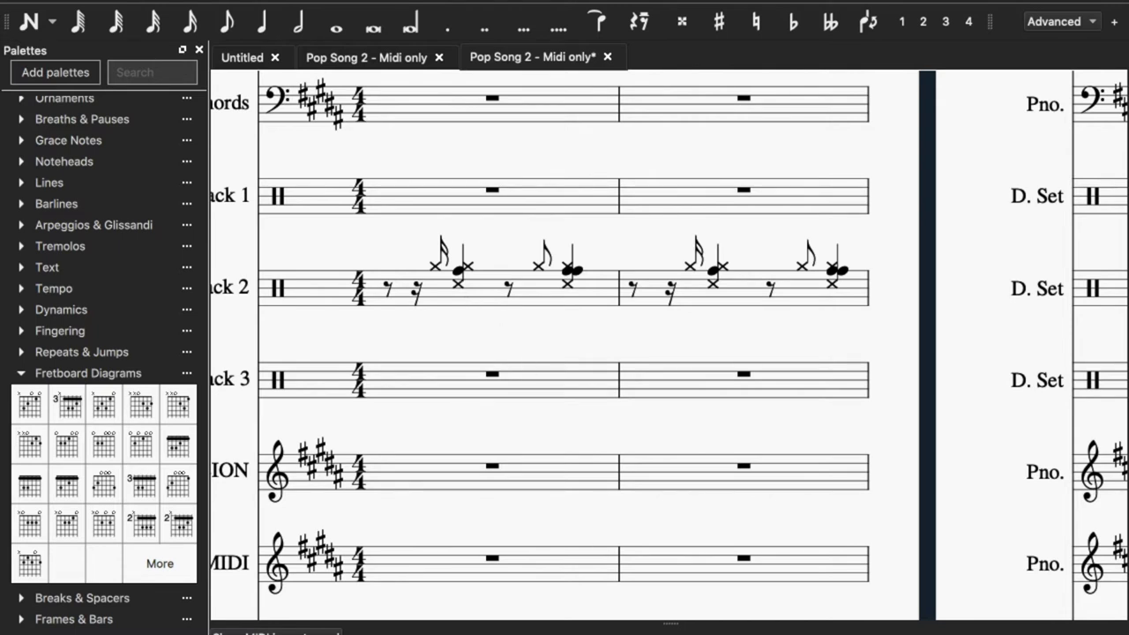
{"action": "mouse_move", "coordinate": [642, 627]}
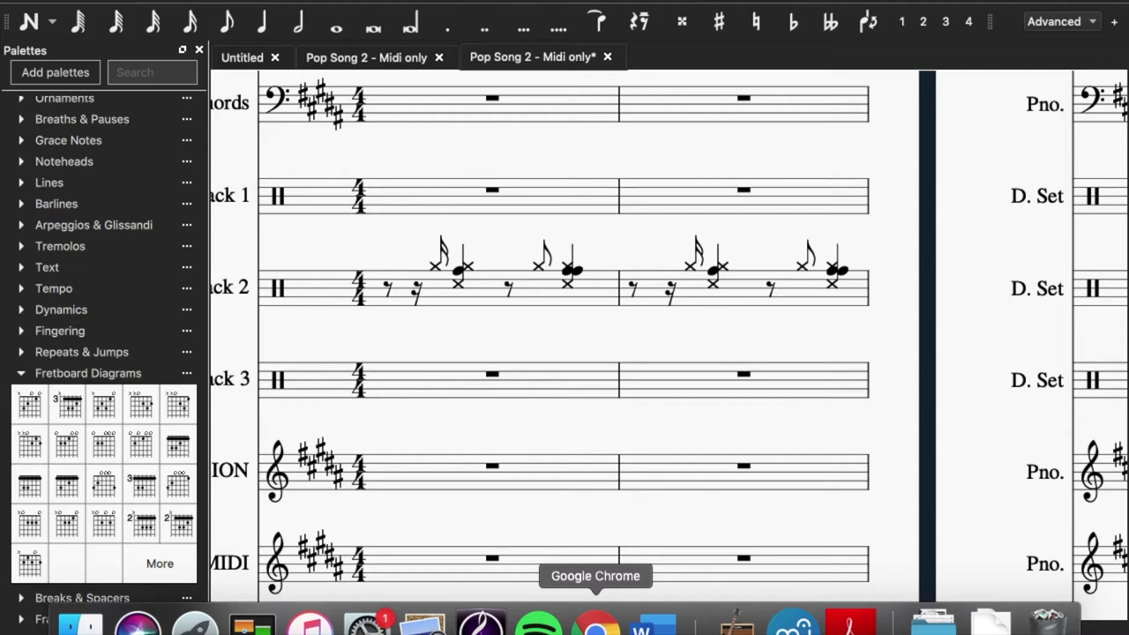
{"action": "left_click", "coordinate": [597, 625]}
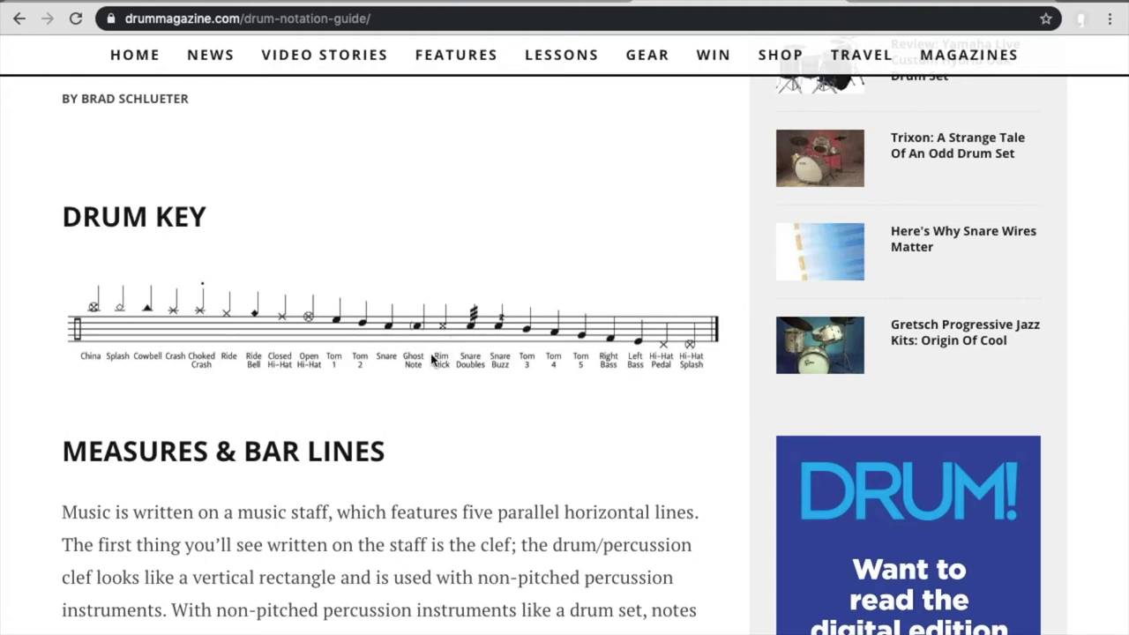
{"action": "key", "text": "ctrl+Up"}
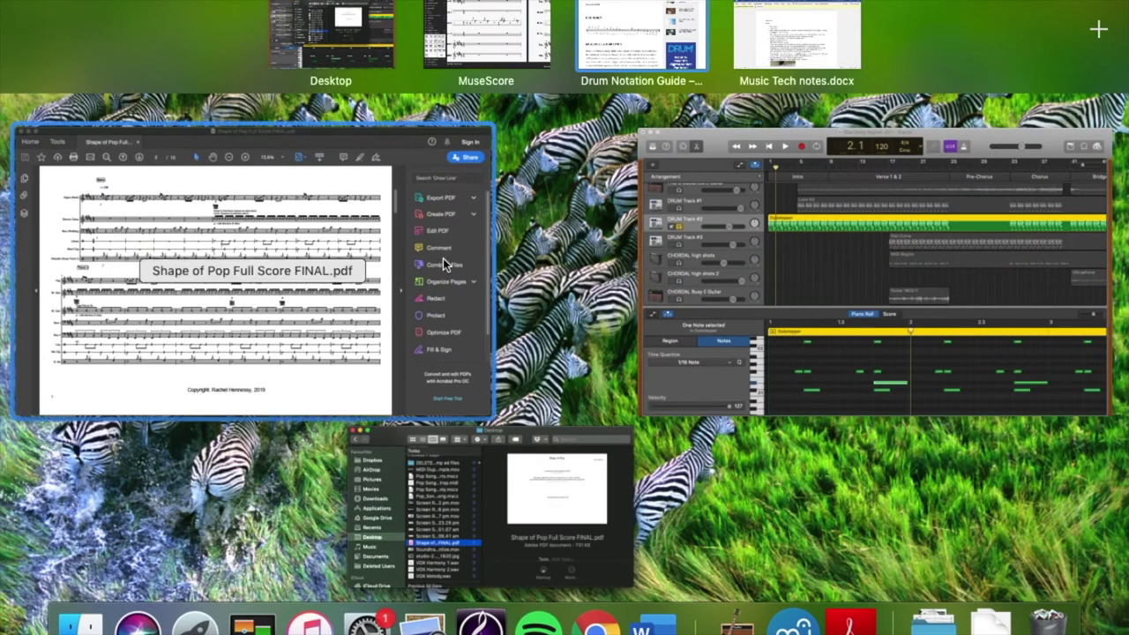
- Make Drum Track 2's first rest a dotted eighth rest
{"action": "left_click", "coordinate": [486, 49]}
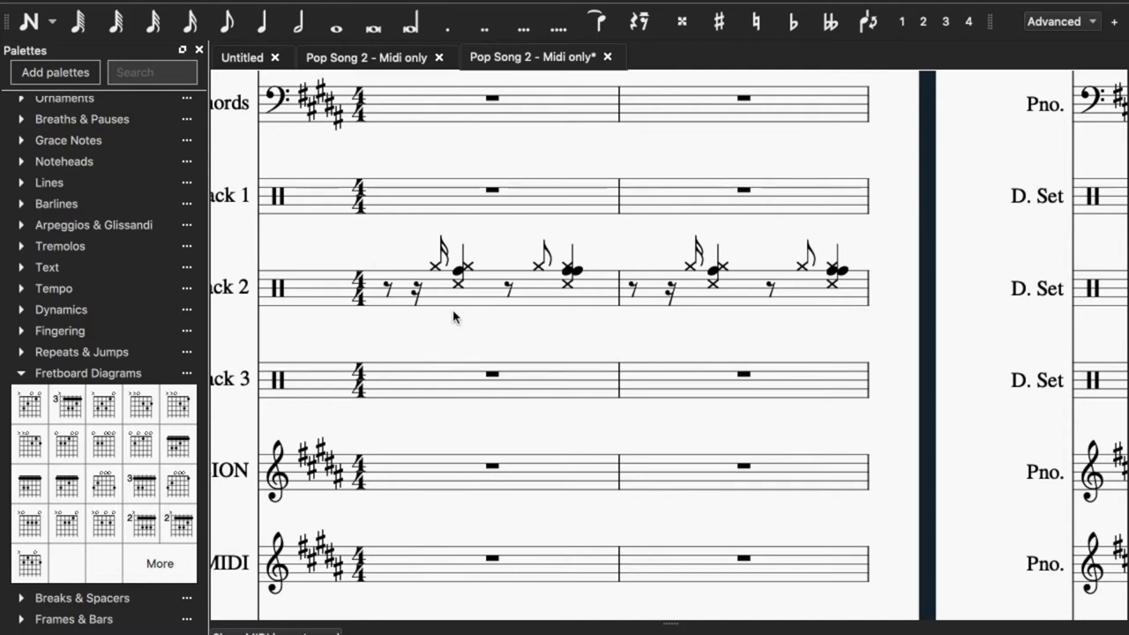
{"action": "left_click", "coordinate": [389, 286]}
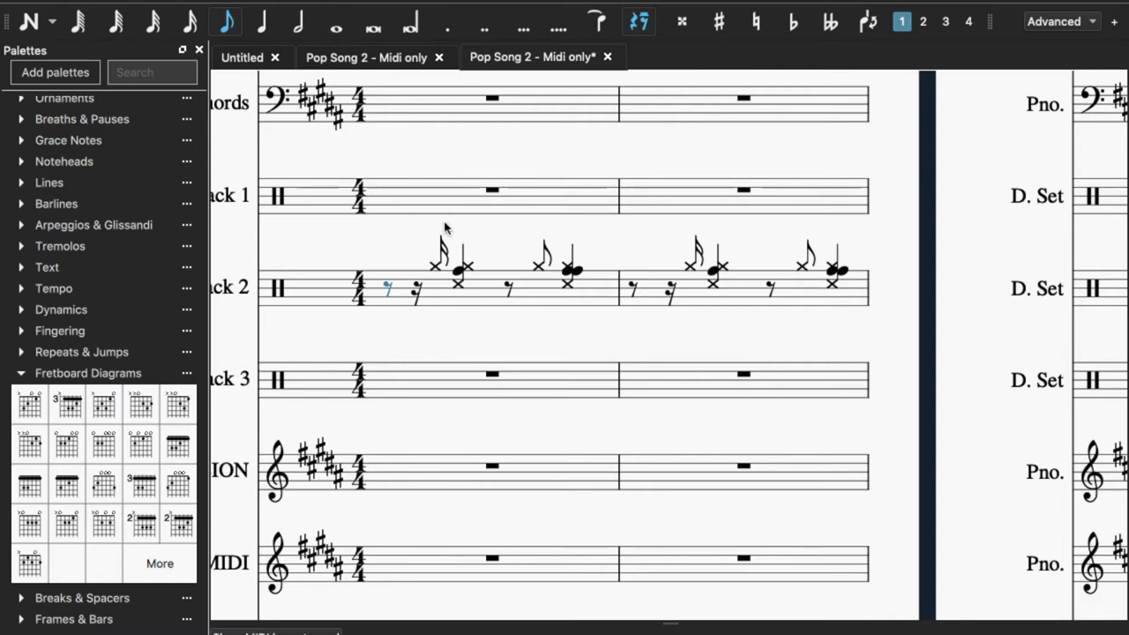
{"action": "left_click", "coordinate": [453, 32]}
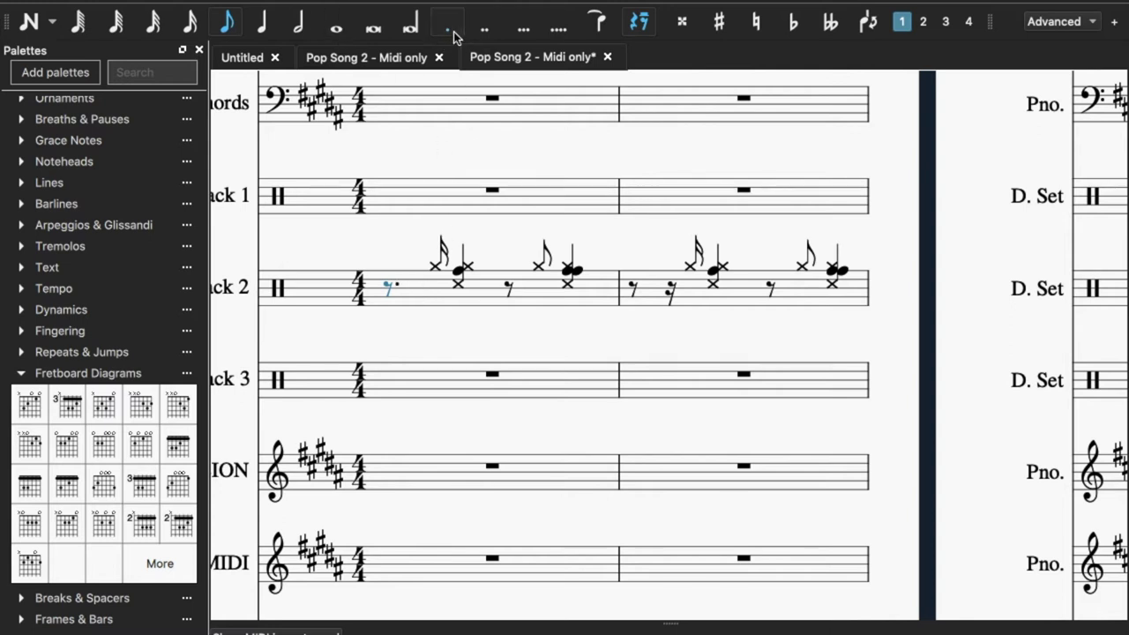
- Shift the first grace note's drum pitch above the staff and compare with the browser's Drum Key
{"action": "left_click", "coordinate": [436, 267]}
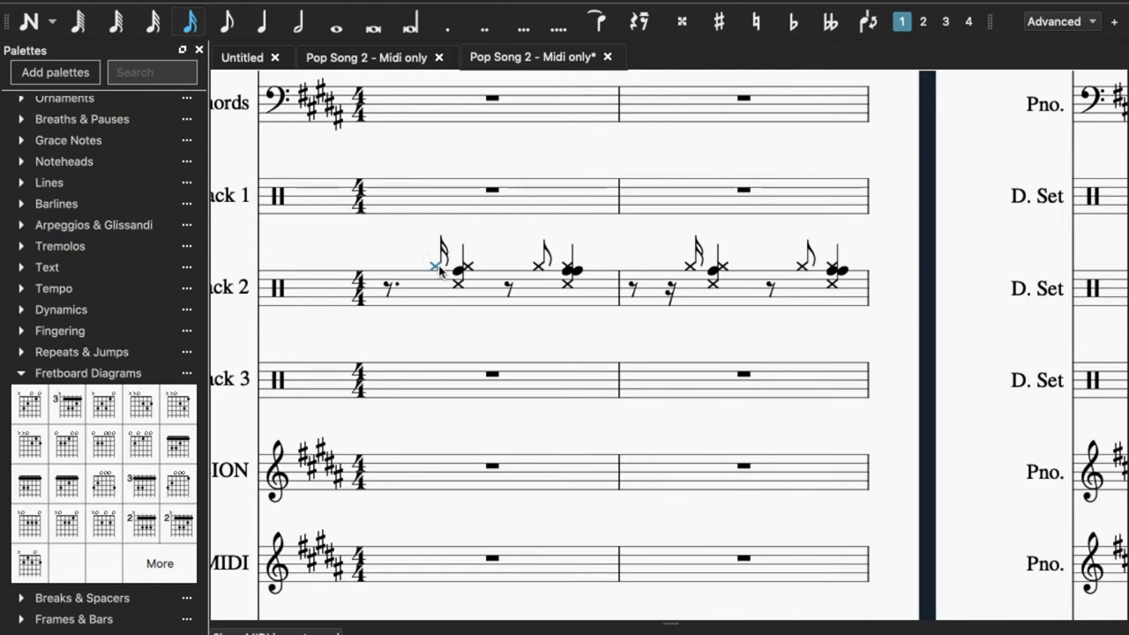
{"action": "left_click", "coordinate": [438, 271]}
{"action": "left_click", "coordinate": [438, 271]}
{"action": "key", "text": "Up"}
{"action": "key", "text": "Down"}
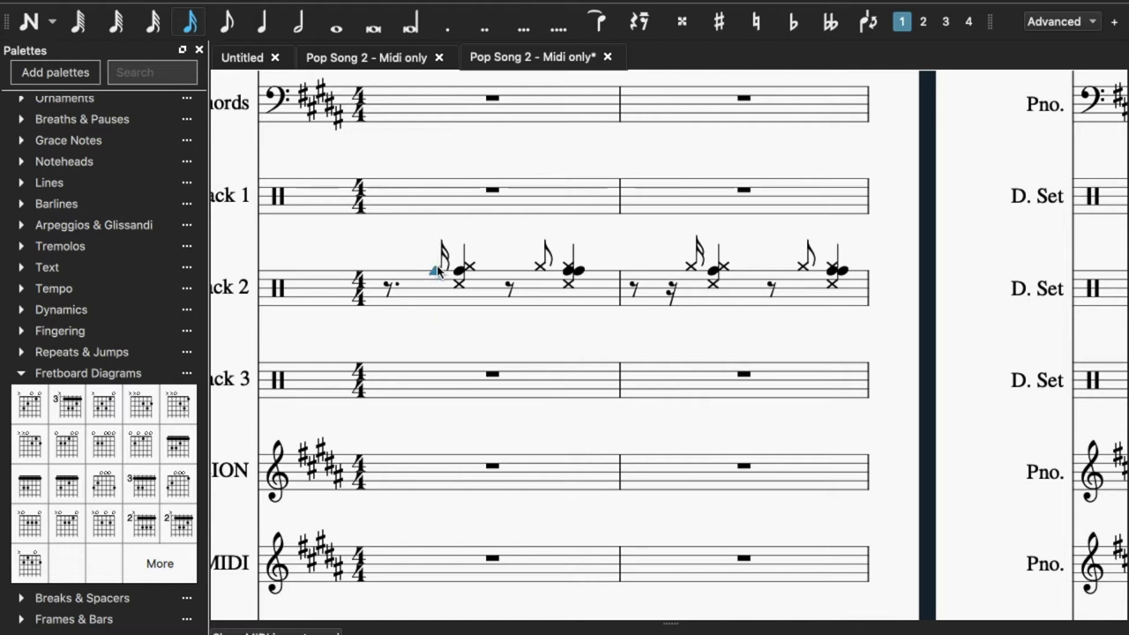
{"action": "key", "text": "Up"}
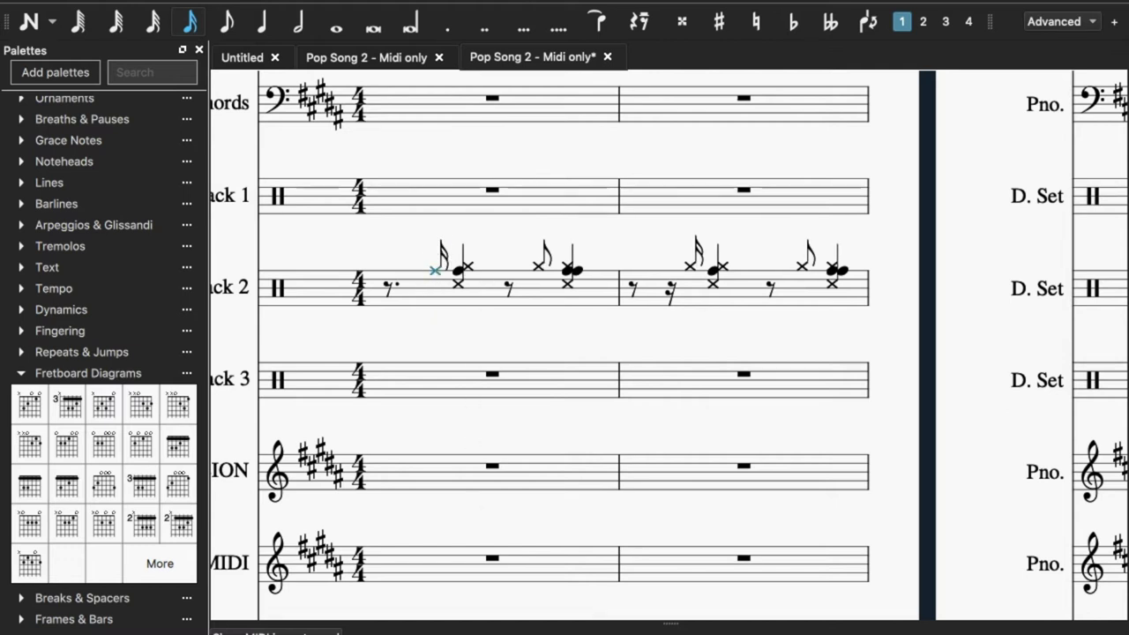
{"action": "mouse_move", "coordinate": [688, 622]}
{"action": "left_click", "coordinate": [597, 625]}
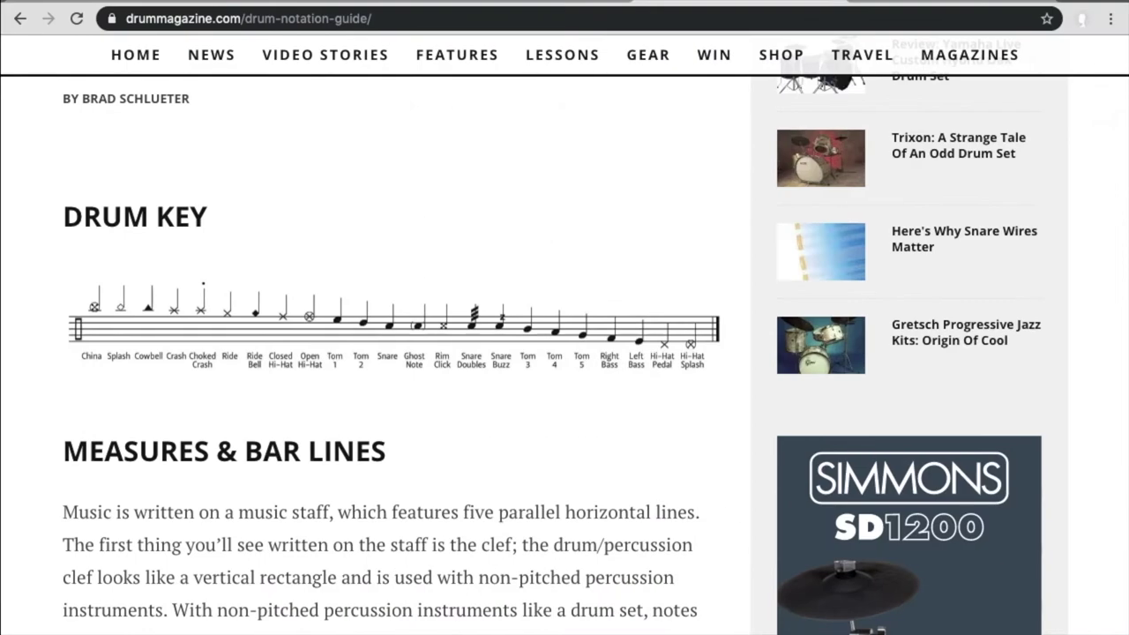
{"action": "left_click", "coordinate": [283, 319]}
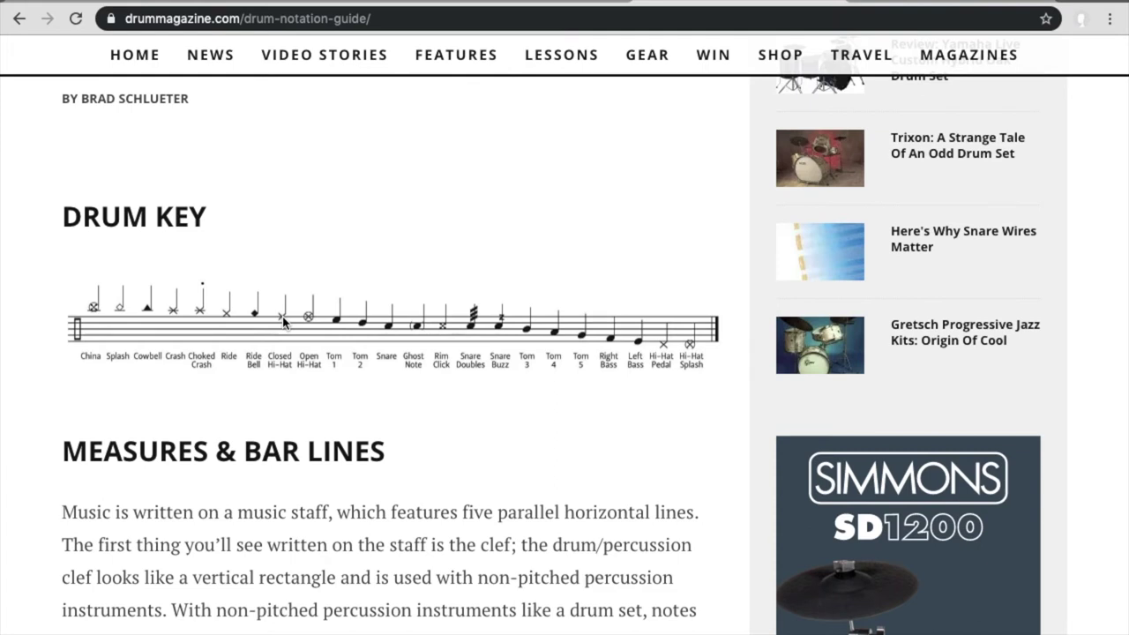
{"action": "key", "text": "ctrl+Up"}
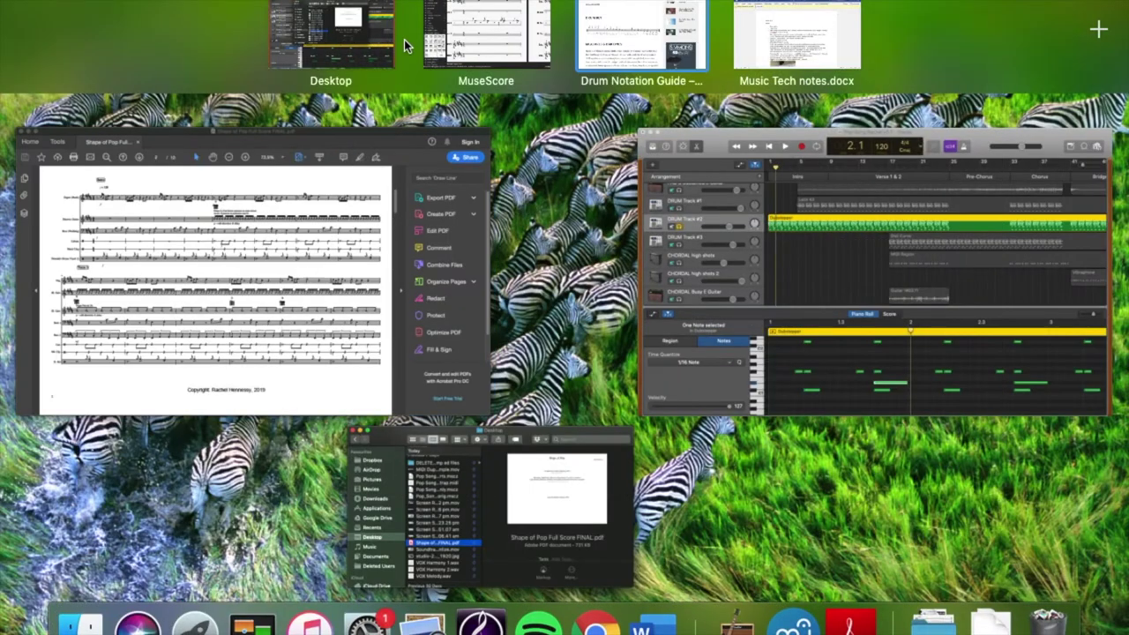
{"action": "left_click", "coordinate": [465, 45]}
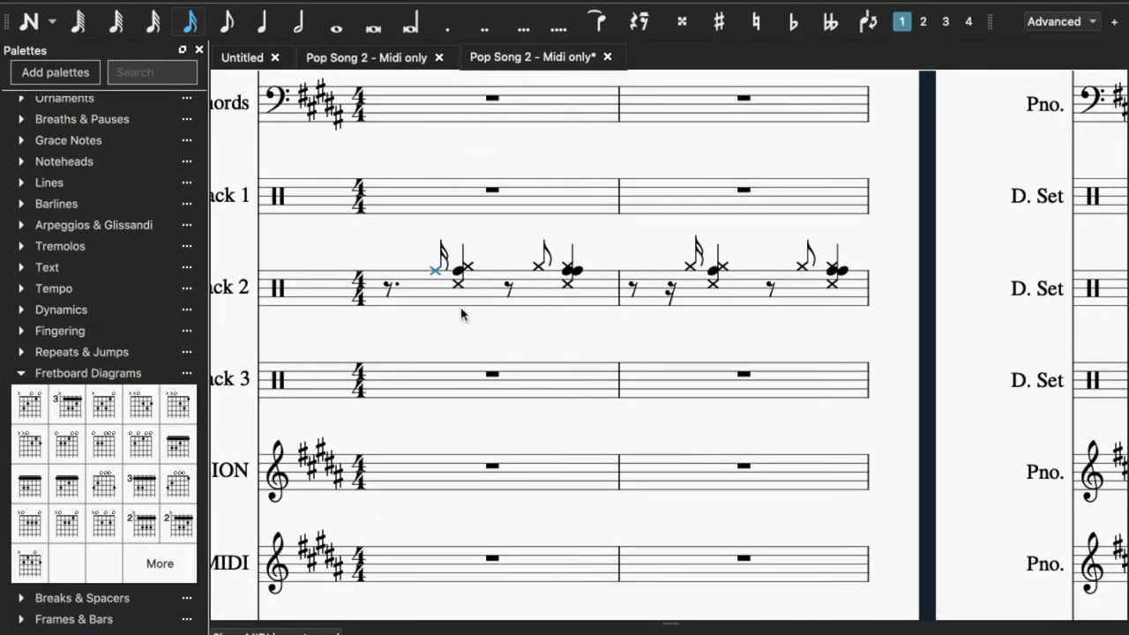
{"action": "left_click", "coordinate": [437, 269]}
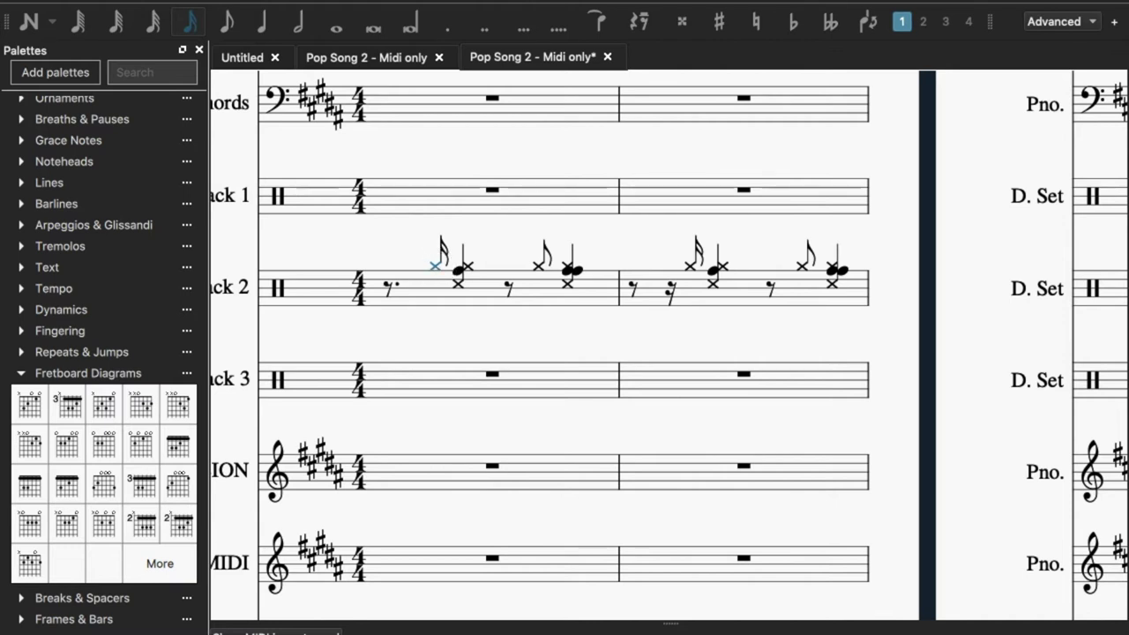
{"action": "mouse_move", "coordinate": [794, 628]}
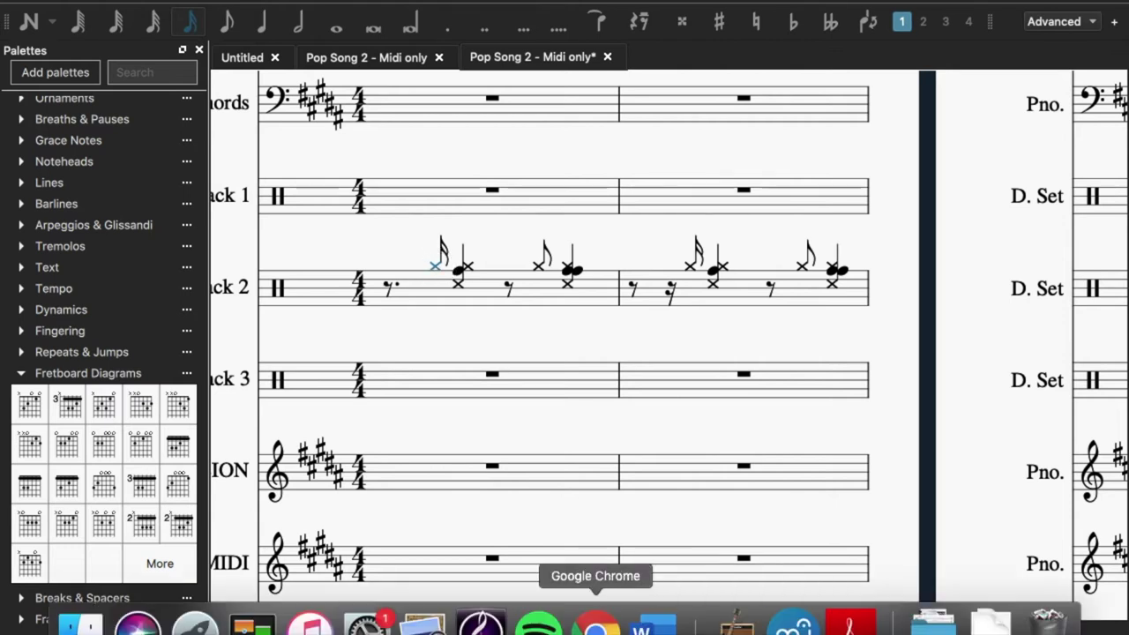
{"action": "left_click", "coordinate": [597, 629]}
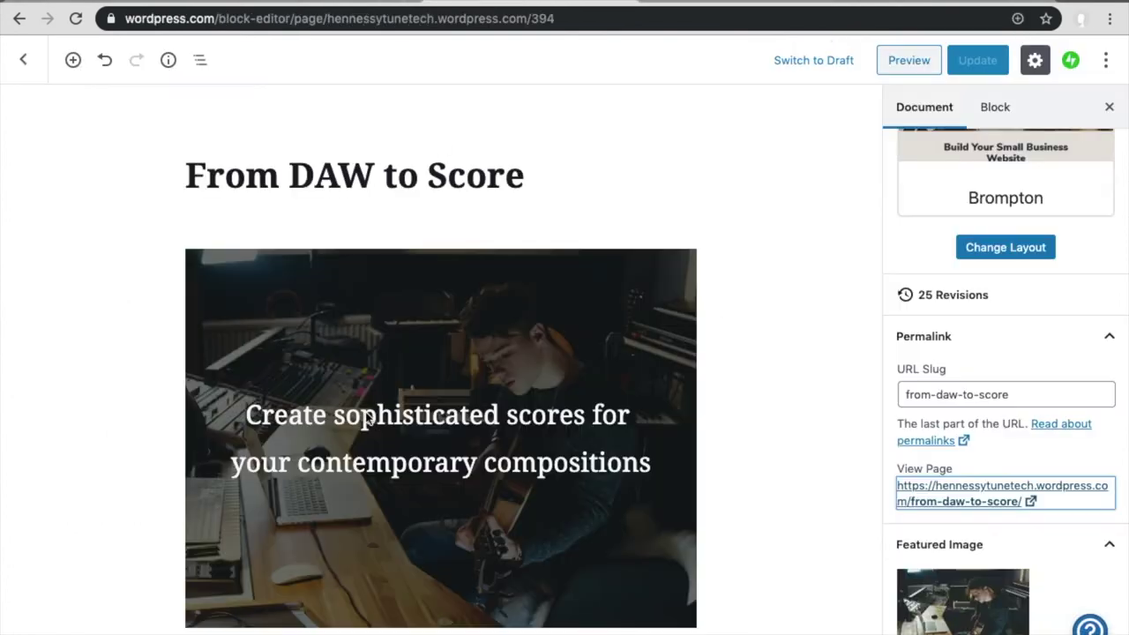
- Check the Rock beat in the 'Common drum patterns' article, then return to MuseScore
{"action": "scroll", "coordinate": [366, 418], "scroll_direction": "down", "scroll_amount": 15}
{"action": "scroll", "coordinate": [366, 419], "scroll_direction": "up", "scroll_amount": 3}
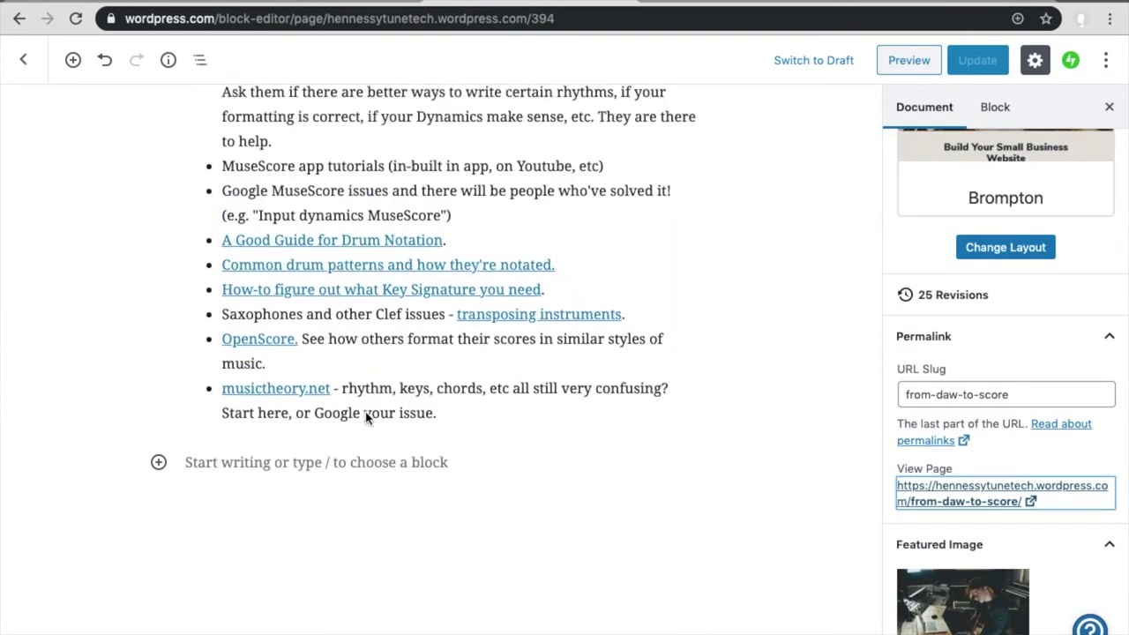
{"action": "left_click", "coordinate": [333, 288]}
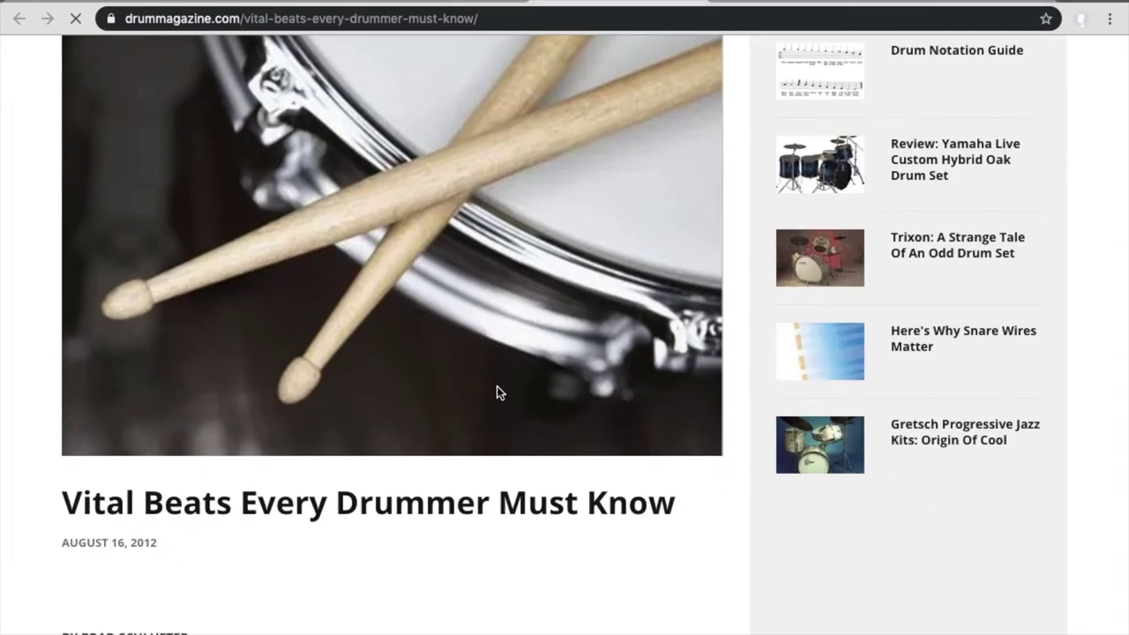
{"action": "scroll", "coordinate": [496, 390], "scroll_direction": "down", "scroll_amount": 10}
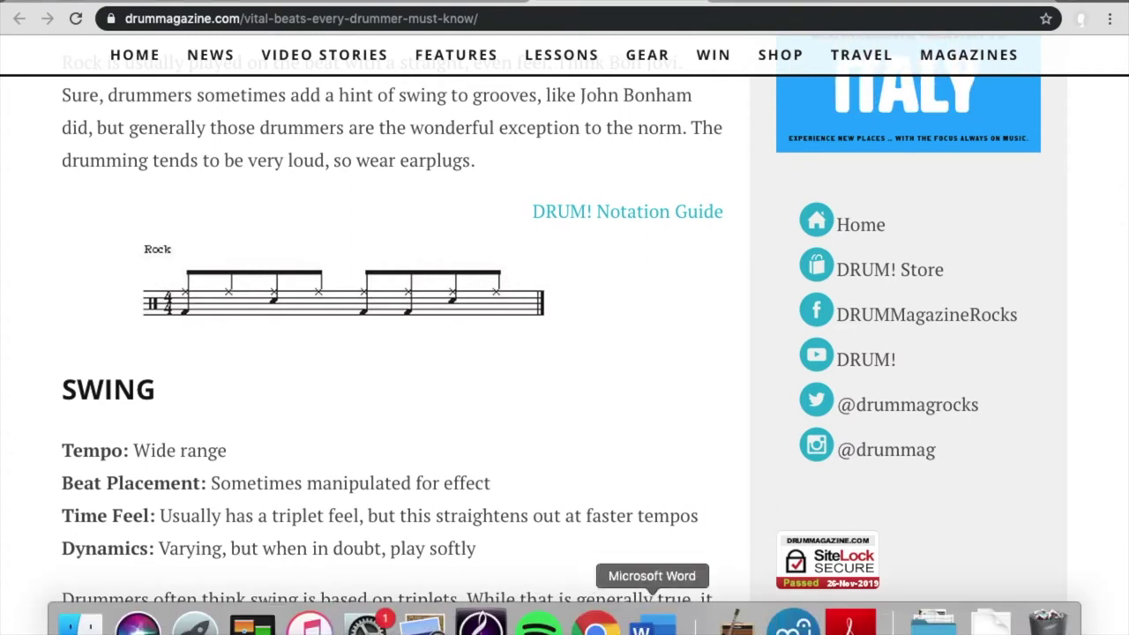
{"action": "left_click", "coordinate": [787, 617]}
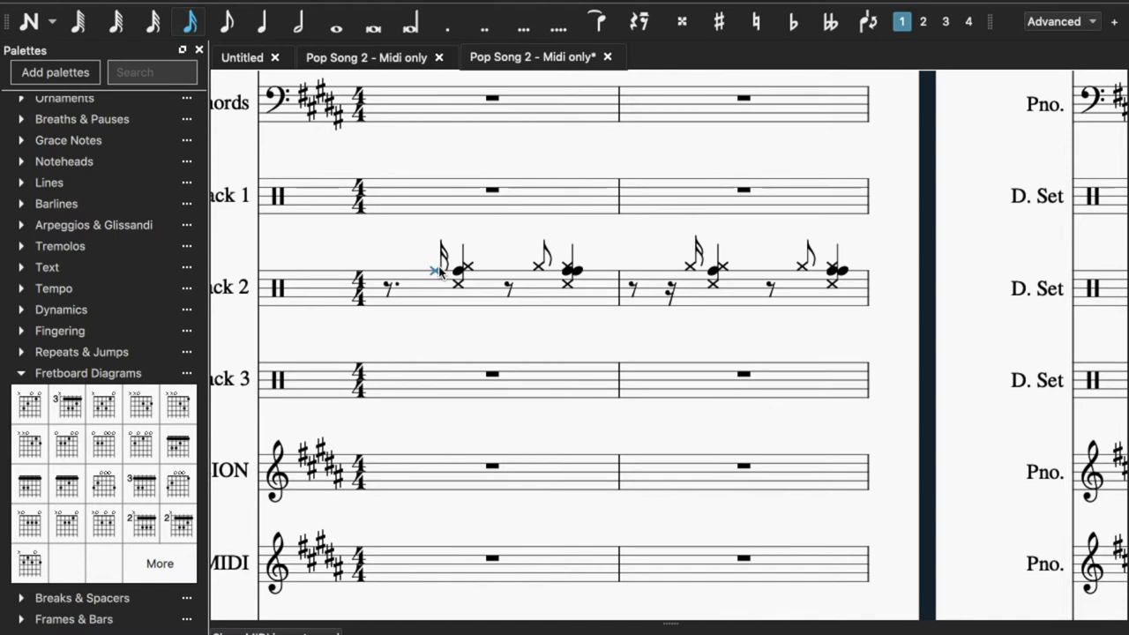
- Collapse the Fretboard Diagrams palette
{"action": "left_click", "coordinate": [21, 377]}
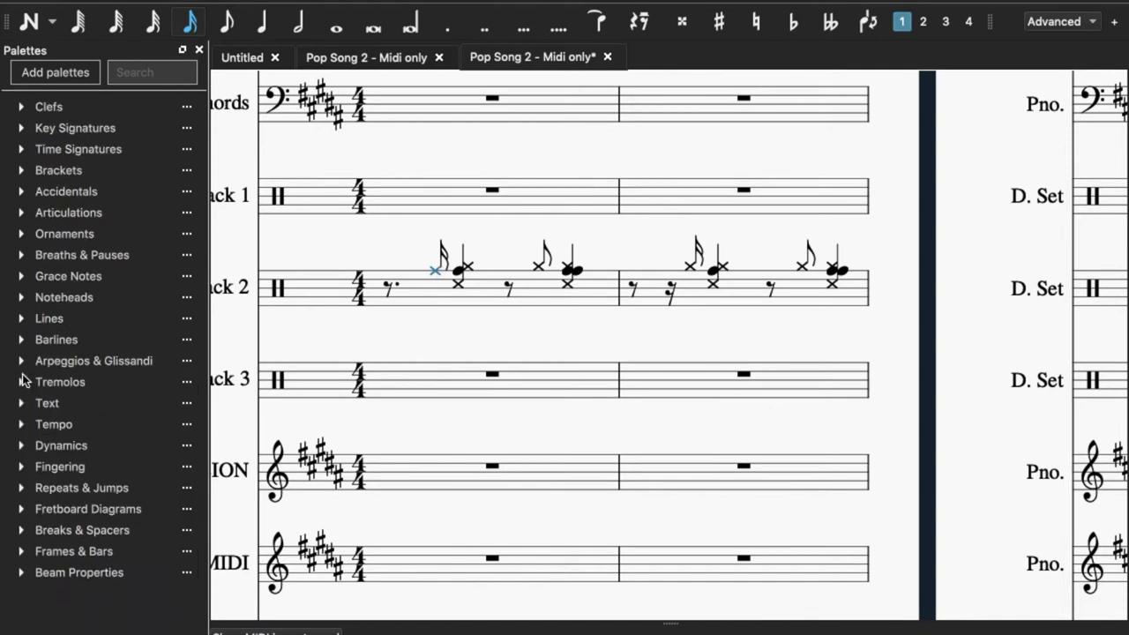
- Enter a quarter note on Track 2's first chord and drag a Noteheads palette shape onto it
{"action": "key", "text": "5"}
{"action": "left_click", "coordinate": [458, 271]}
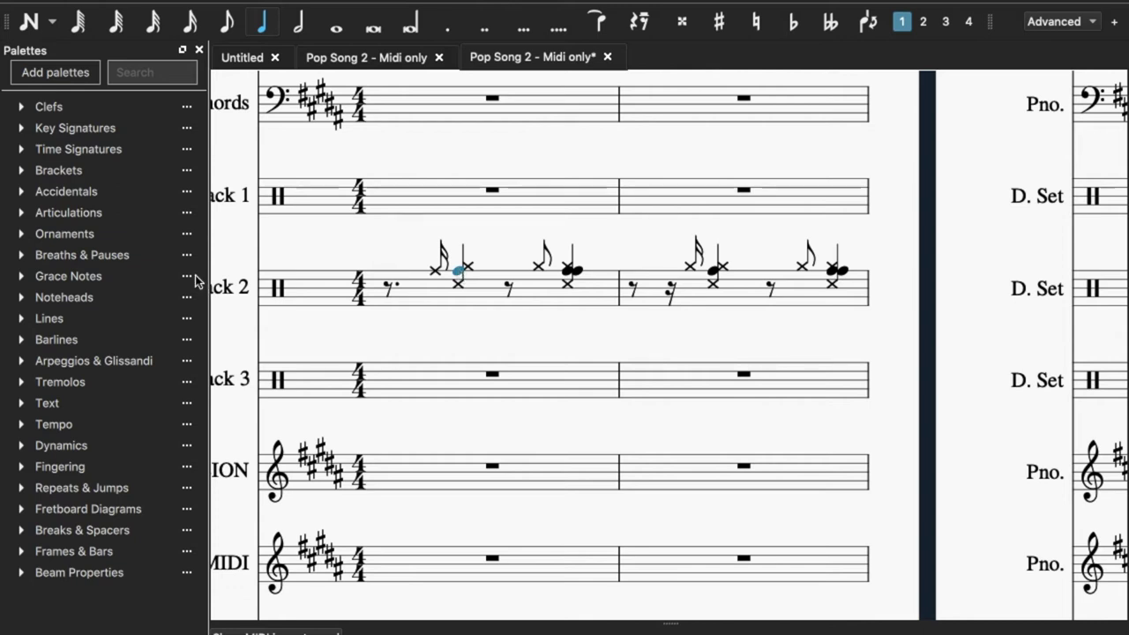
{"action": "left_click", "coordinate": [22, 298]}
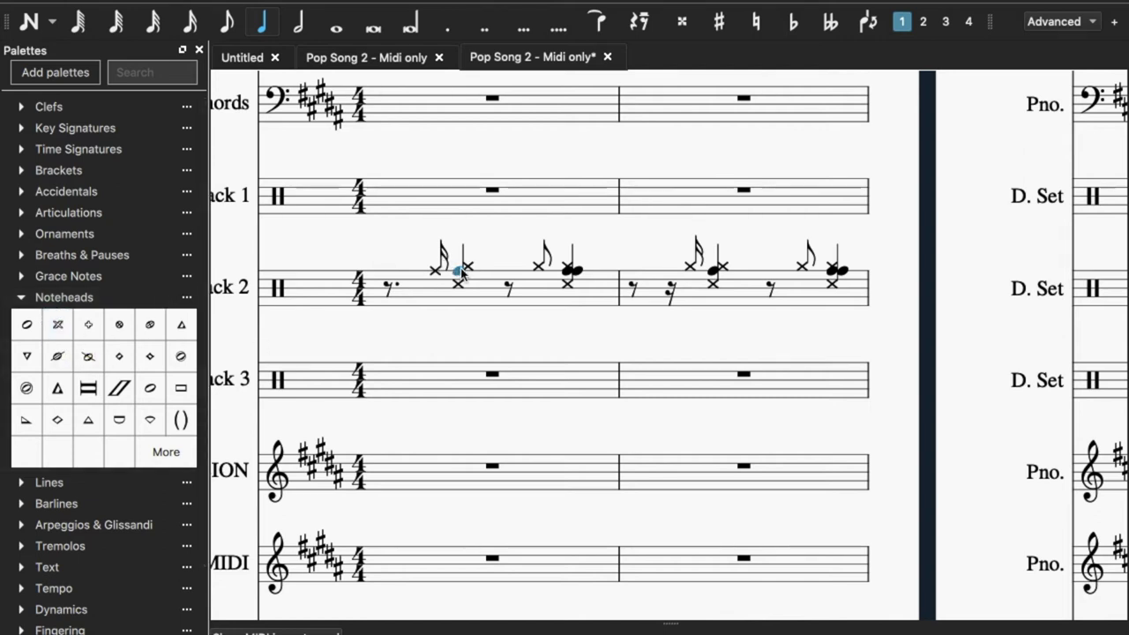
{"action": "left_click", "coordinate": [64, 328]}
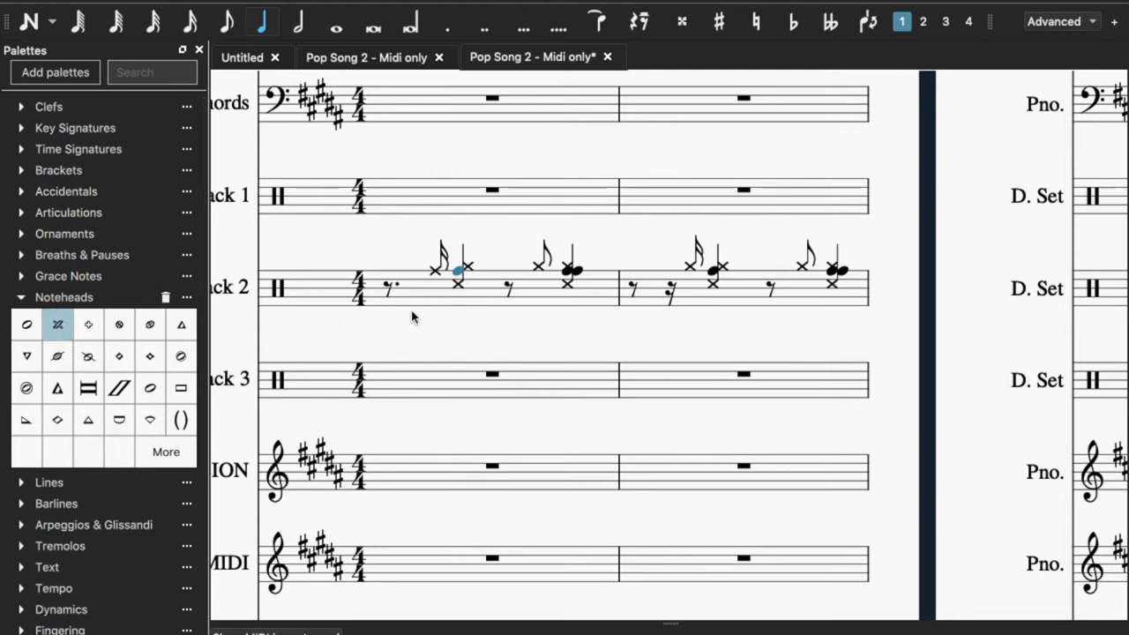
{"action": "right_click", "coordinate": [456, 274]}
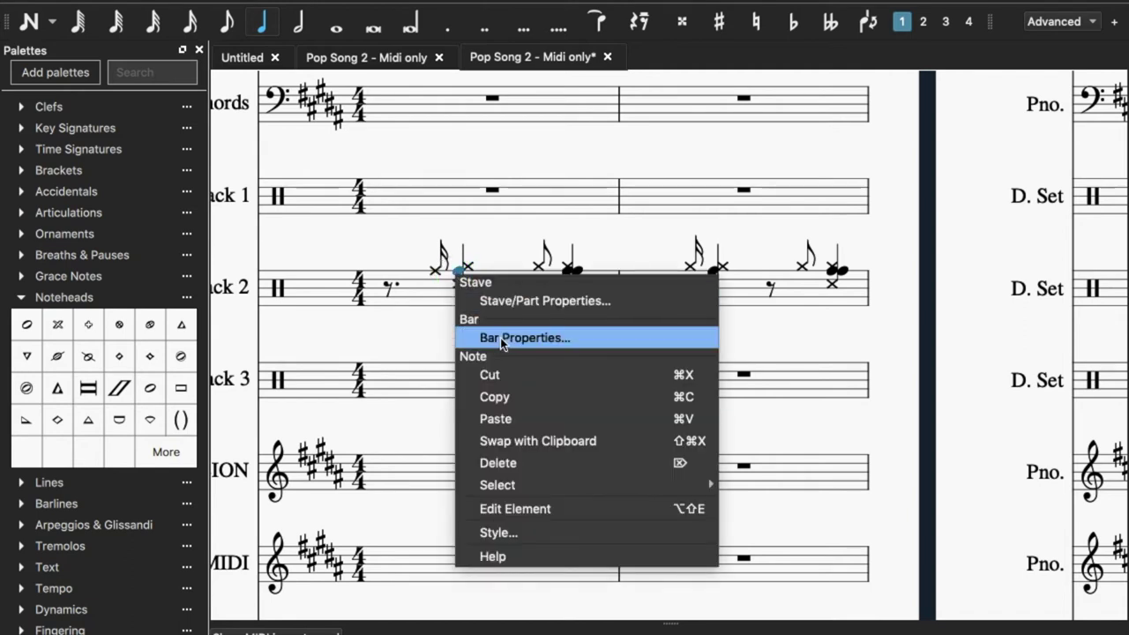
{"action": "left_click", "coordinate": [538, 510]}
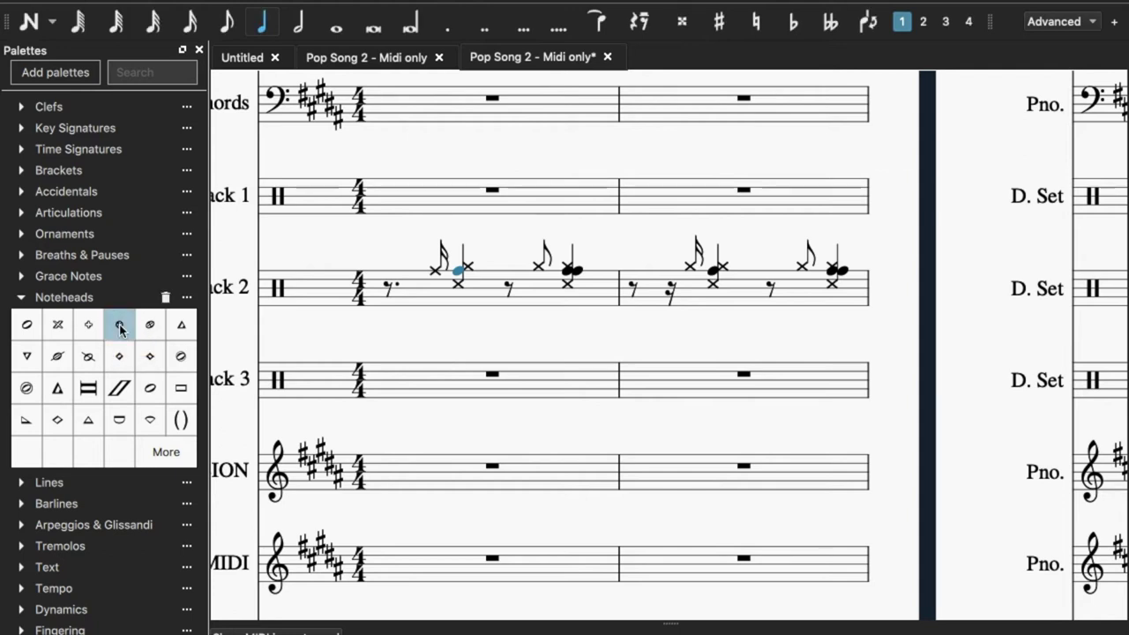
{"action": "left_click_drag", "start_coordinate": [121, 329], "coordinate": [458, 276]}
- Close the note-entry menu and delete the first chord's upper x notehead
{"action": "left_click", "coordinate": [51, 23]}
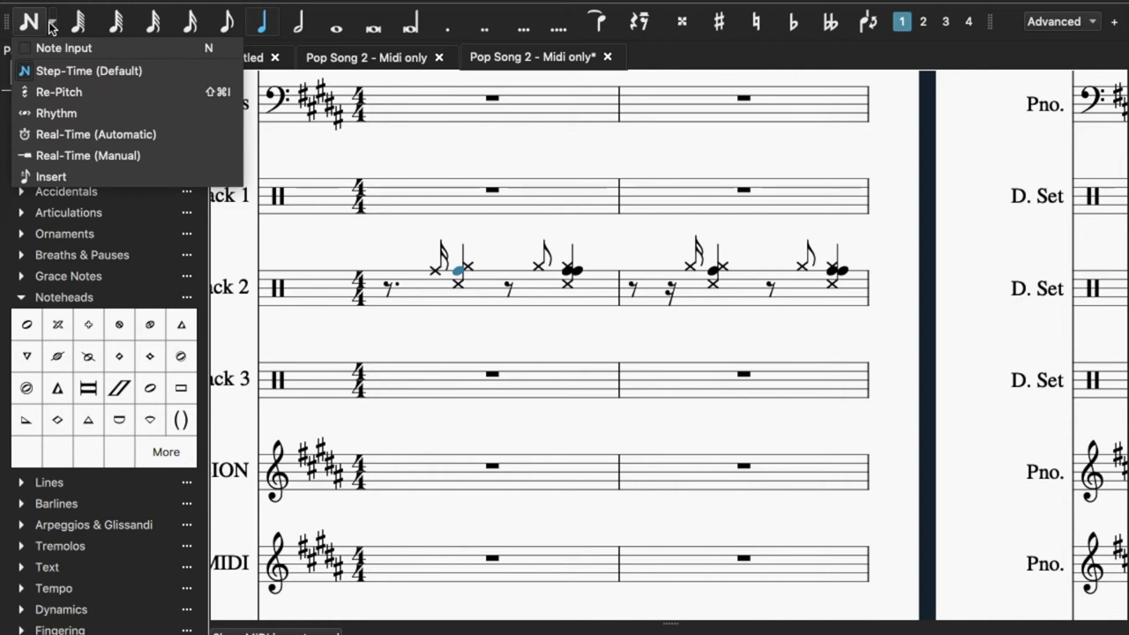
{"action": "left_click", "coordinate": [53, 27]}
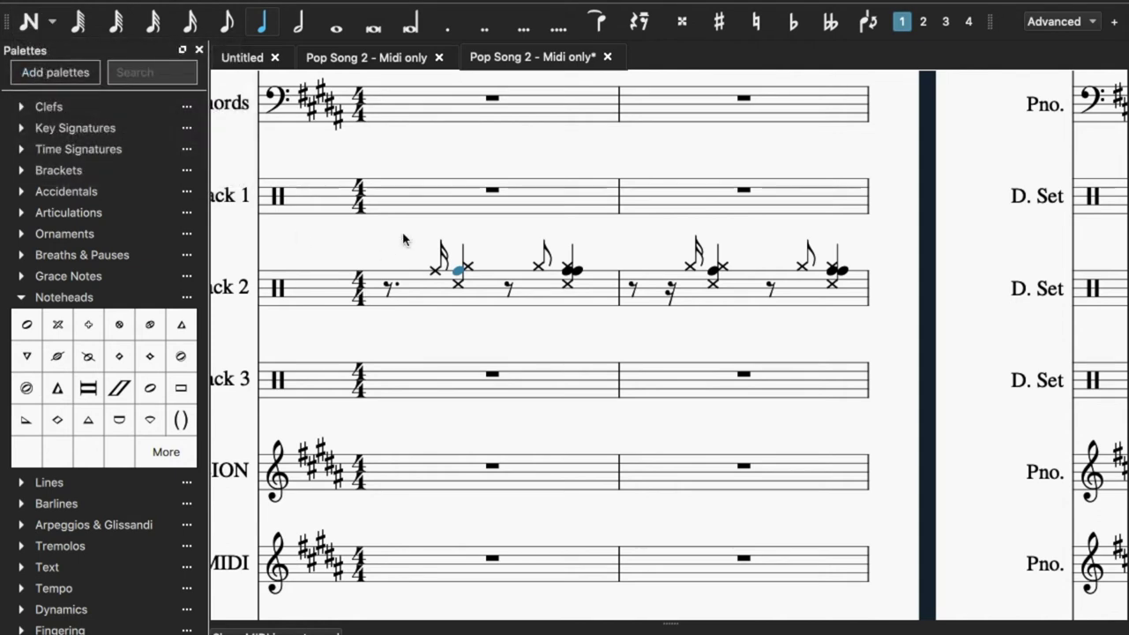
{"action": "left_click", "coordinate": [434, 268]}
{"action": "left_click", "coordinate": [468, 266]}
{"action": "key", "text": "Delete"}
- Inspect the neighbouring bar-1 notes, then compare against GarageBand's Dubstepper part
{"action": "left_click", "coordinate": [459, 272]}
{"action": "left_click", "coordinate": [435, 269]}
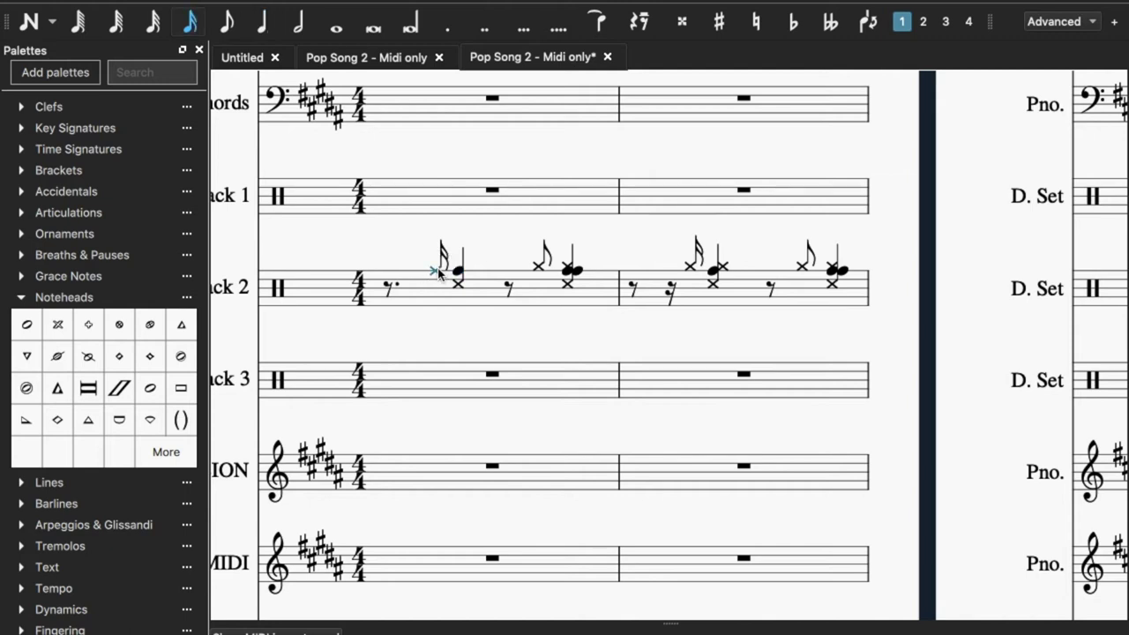
{"action": "left_click", "coordinate": [576, 269]}
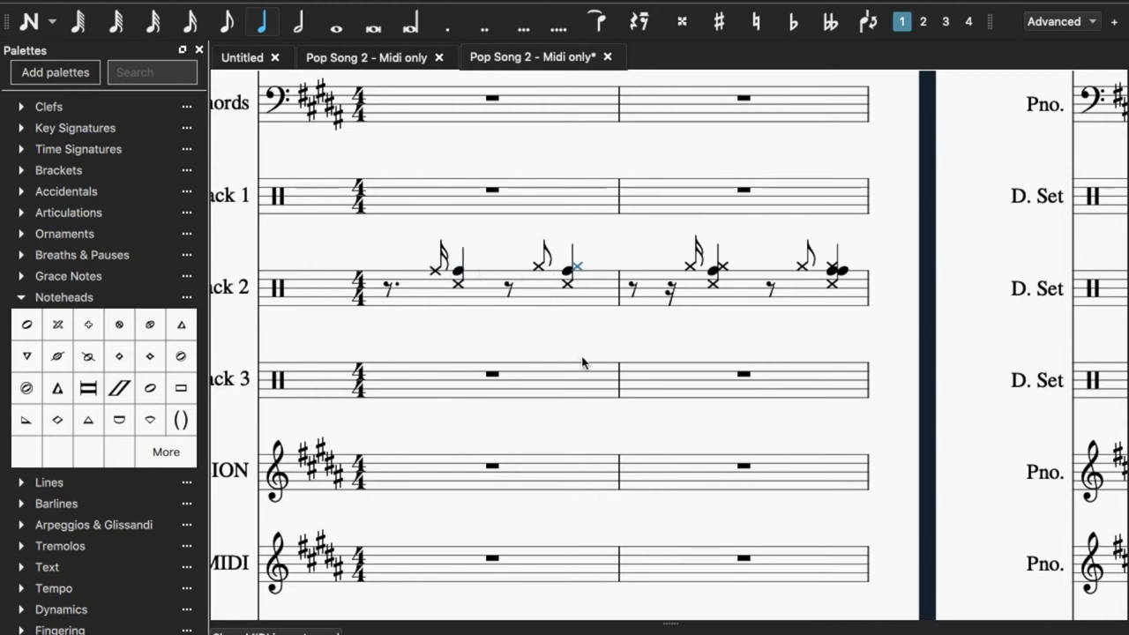
{"action": "mouse_move", "coordinate": [596, 626]}
{"action": "left_click", "coordinate": [737, 625]}
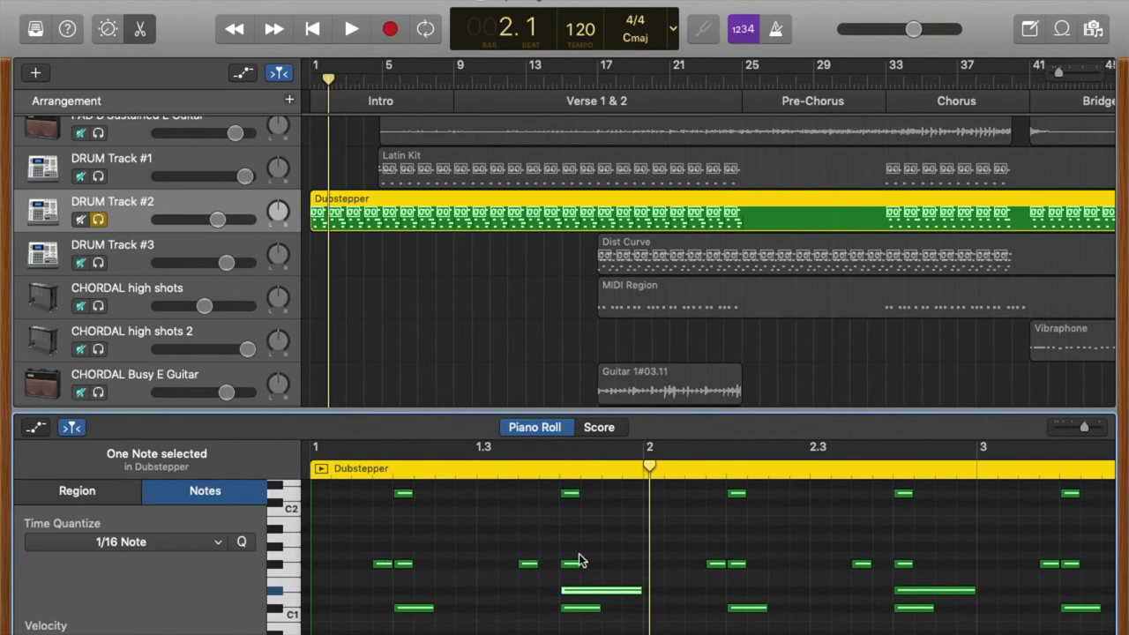
{"action": "key", "text": "ctrl+Up"}
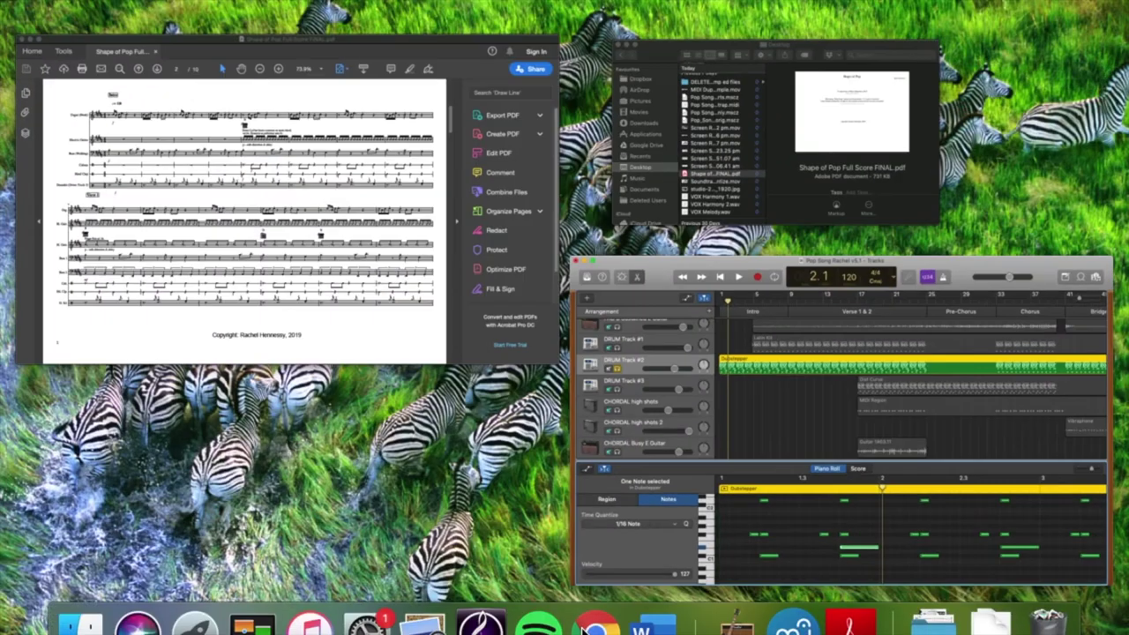
{"action": "mouse_move", "coordinate": [662, 5]}
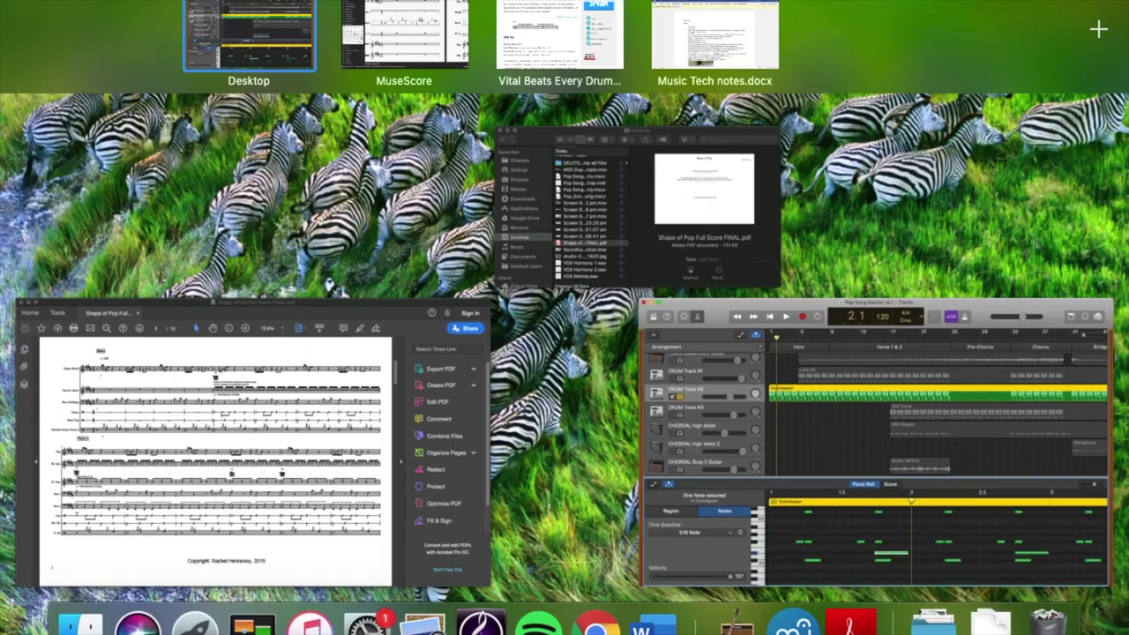
- In Drum Track 2 bar 1, move the eighth note before the later chord onto the top staff line
{"action": "left_click", "coordinate": [415, 62]}
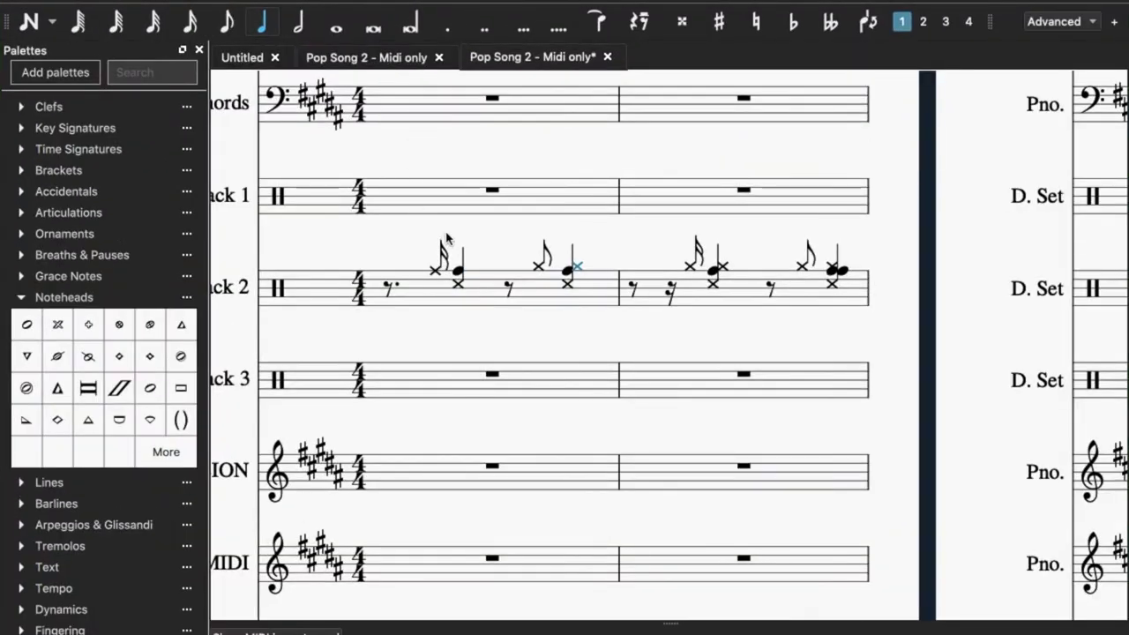
{"action": "left_click", "coordinate": [575, 269]}
{"action": "left_click", "coordinate": [577, 271]}
{"action": "left_click", "coordinate": [537, 269]}
{"action": "key", "text": "Down"}
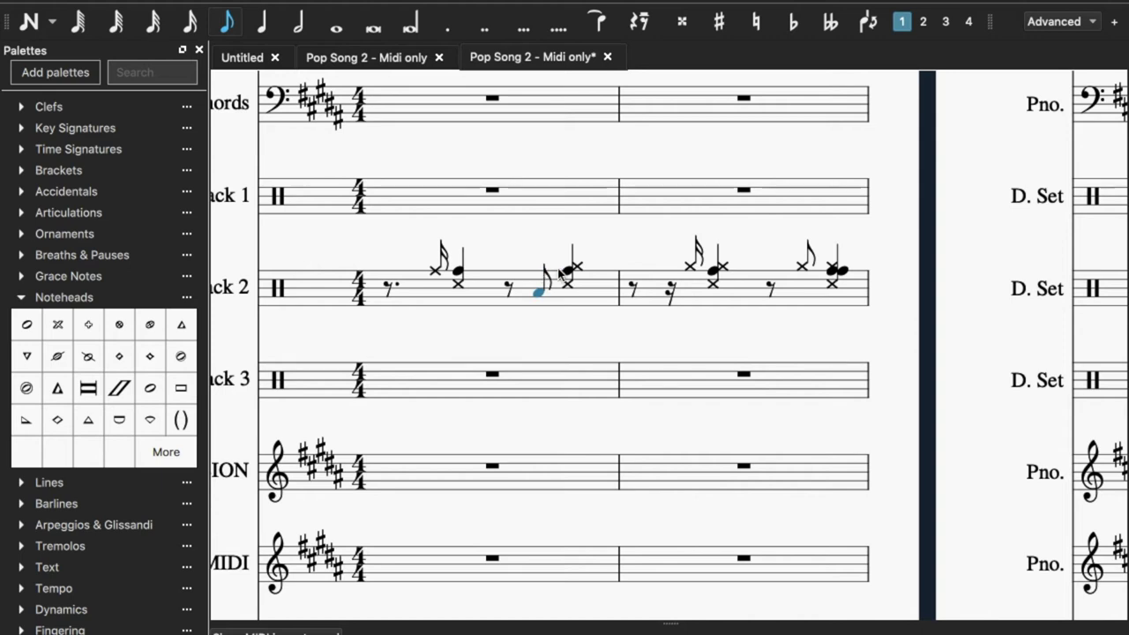
{"action": "key", "text": "Down"}
{"action": "key", "text": "Up"}
{"action": "key", "text": "Up"}
{"action": "key", "text": "Down"}
{"action": "key", "text": "Up"}
{"action": "key", "text": "Down"}
{"action": "key", "text": "Up"}
{"action": "key", "text": "Down"}
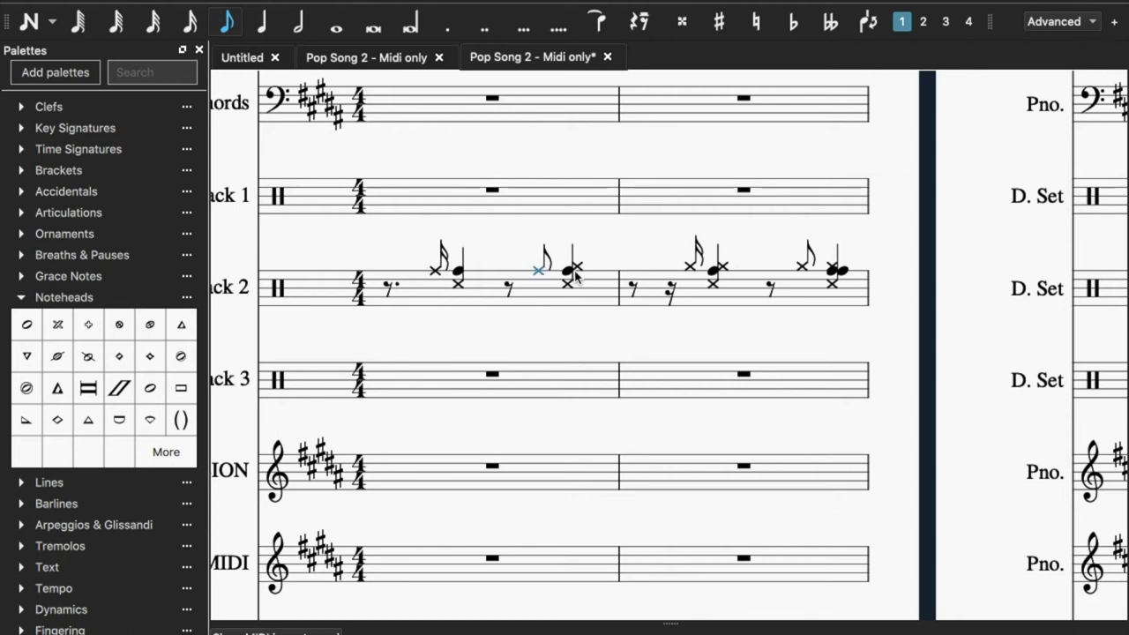
- Raise the next drum note to a cross-head hit on the second chord and undo the stray note below the staff
{"action": "key", "text": "Right"}
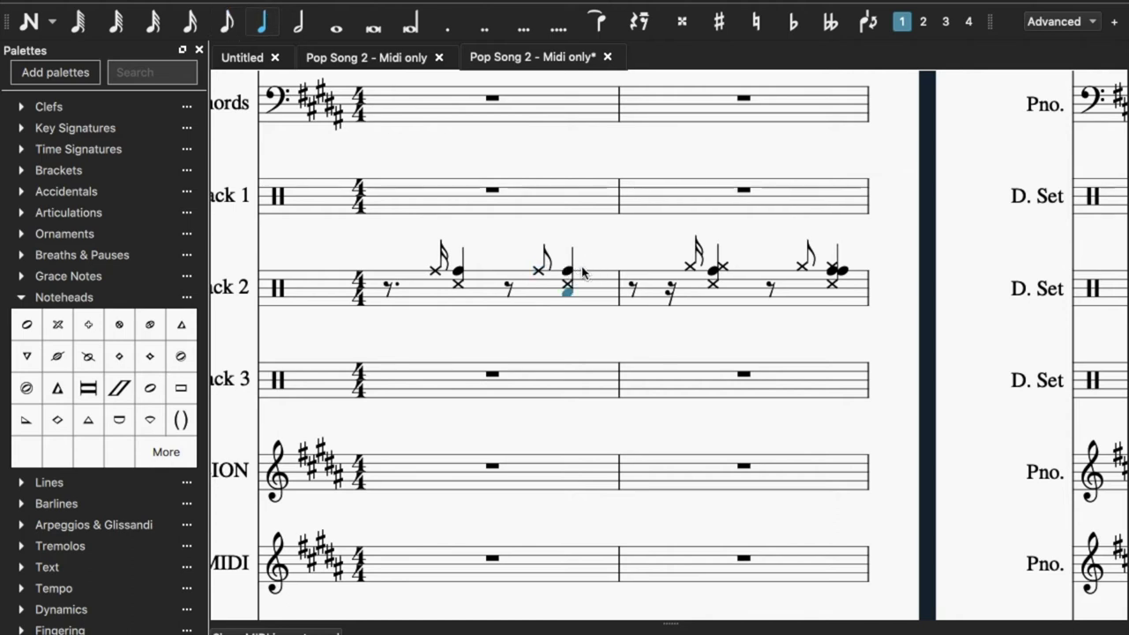
{"action": "key", "text": "Up"}
{"action": "key", "text": "Up"}
{"action": "key", "text": "Up"}
{"action": "key", "text": "Up"}
{"action": "key", "text": "Up"}
{"action": "key", "text": "Up"}
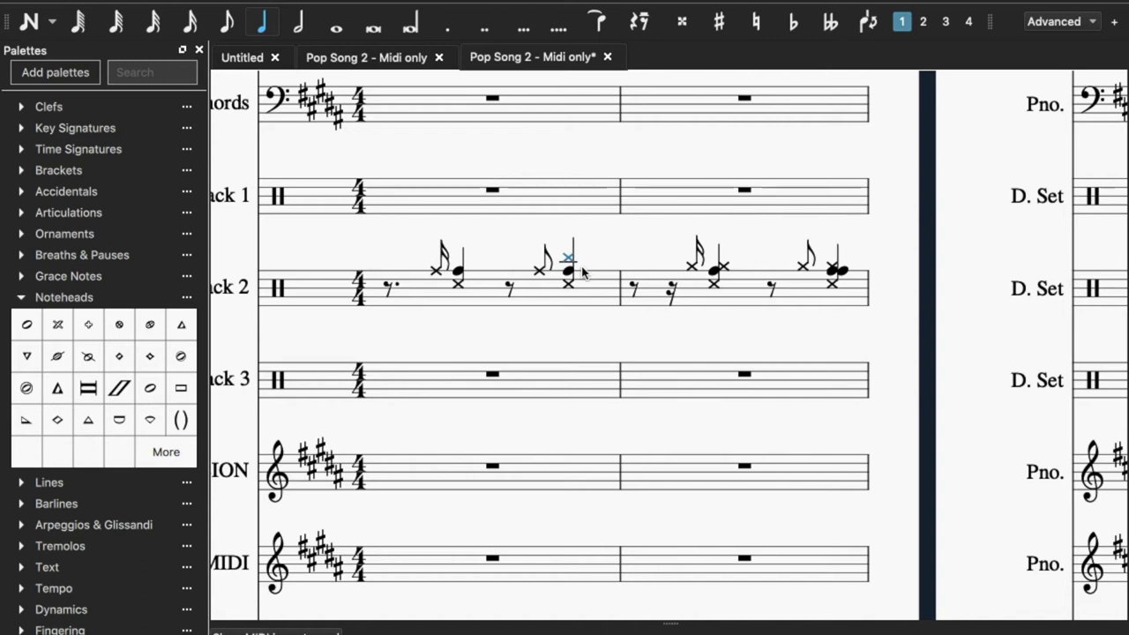
{"action": "key", "text": "Up"}
{"action": "key", "text": "Up"}
{"action": "left_click", "coordinate": [570, 333]}
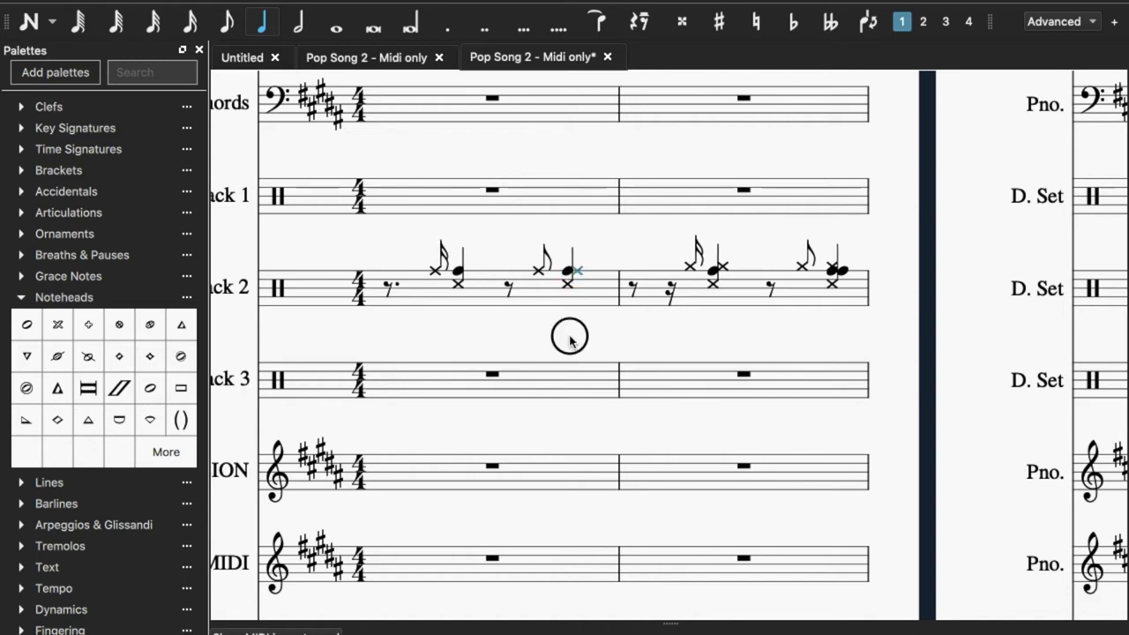
{"action": "left_click", "coordinate": [568, 272]}
{"action": "left_click", "coordinate": [568, 272]}
{"action": "left_click", "coordinate": [460, 274]}
{"action": "left_click", "coordinate": [566, 273]}
{"action": "key", "text": "Down"}
{"action": "key", "text": "Down"}
{"action": "key", "text": "Down"}
{"action": "key", "text": "ctrl+z"}
{"action": "key", "text": "ctrl+z"}
{"action": "key", "text": "ctrl+z"}
{"action": "key", "text": "ctrl+z"}
{"action": "key", "text": "ctrl+z"}
{"action": "left_click", "coordinate": [579, 277]}
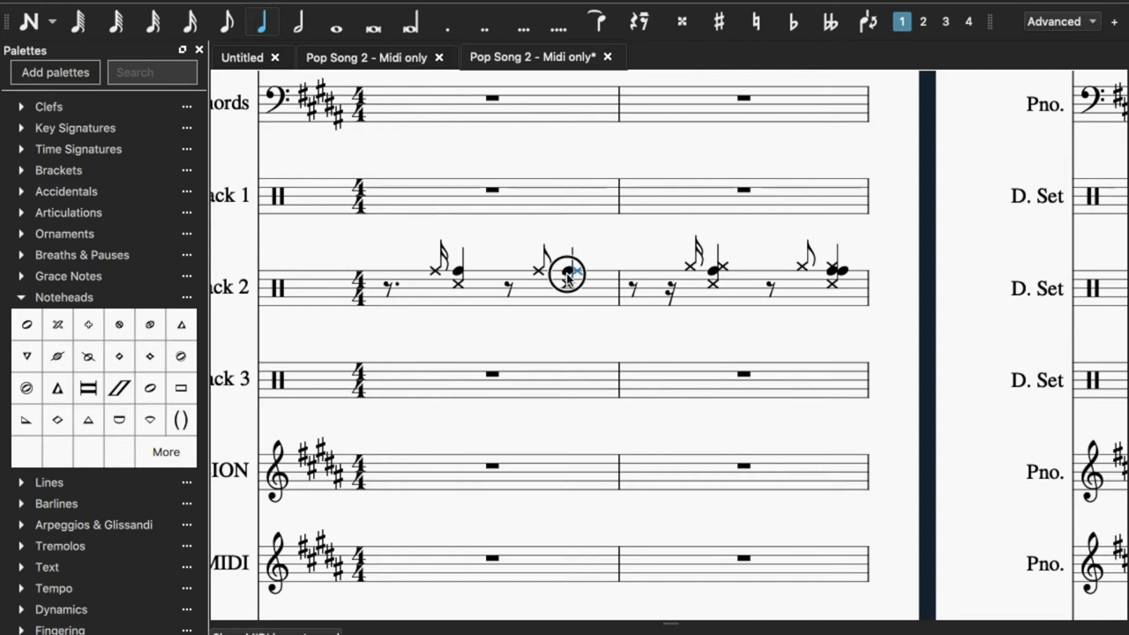
{"action": "left_click", "coordinate": [456, 269]}
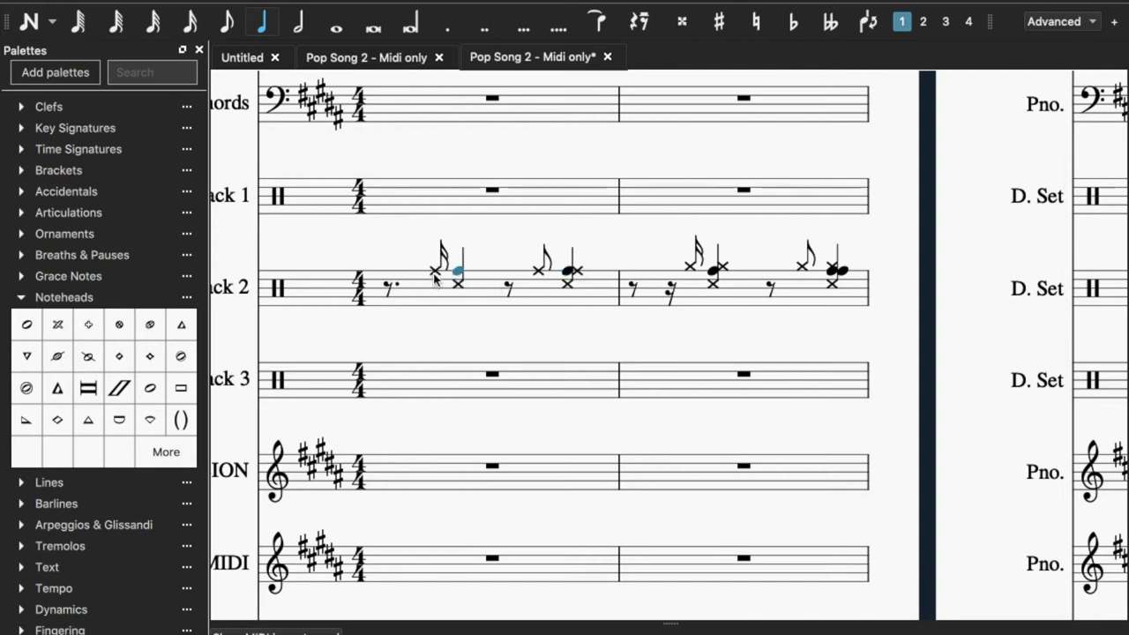
{"action": "left_click", "coordinate": [434, 274]}
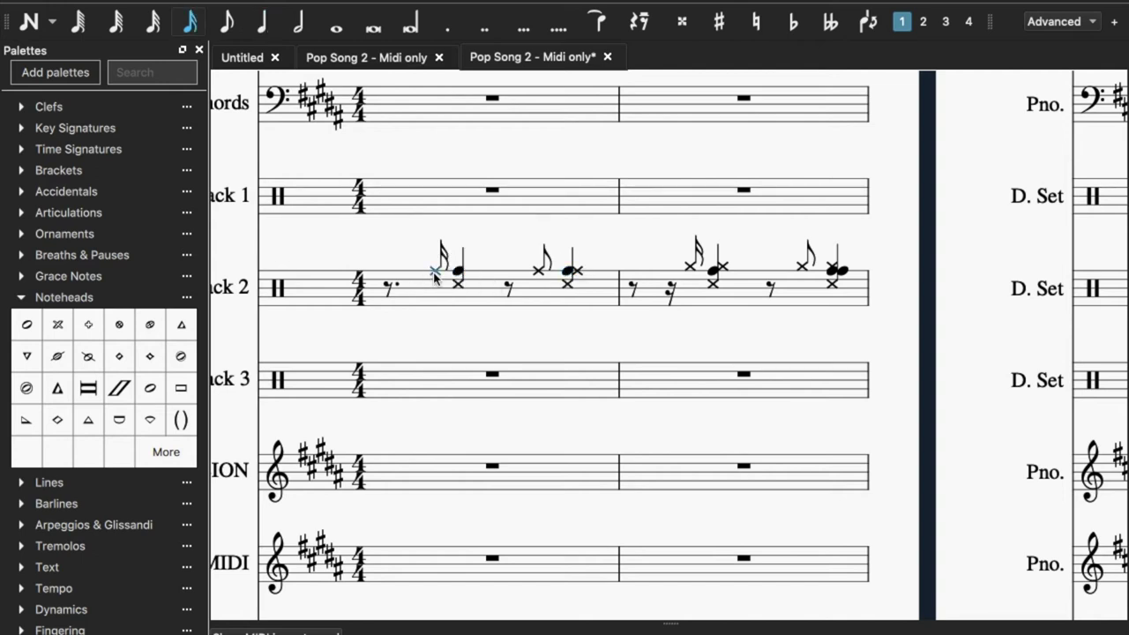
{"action": "left_click", "coordinate": [389, 288]}
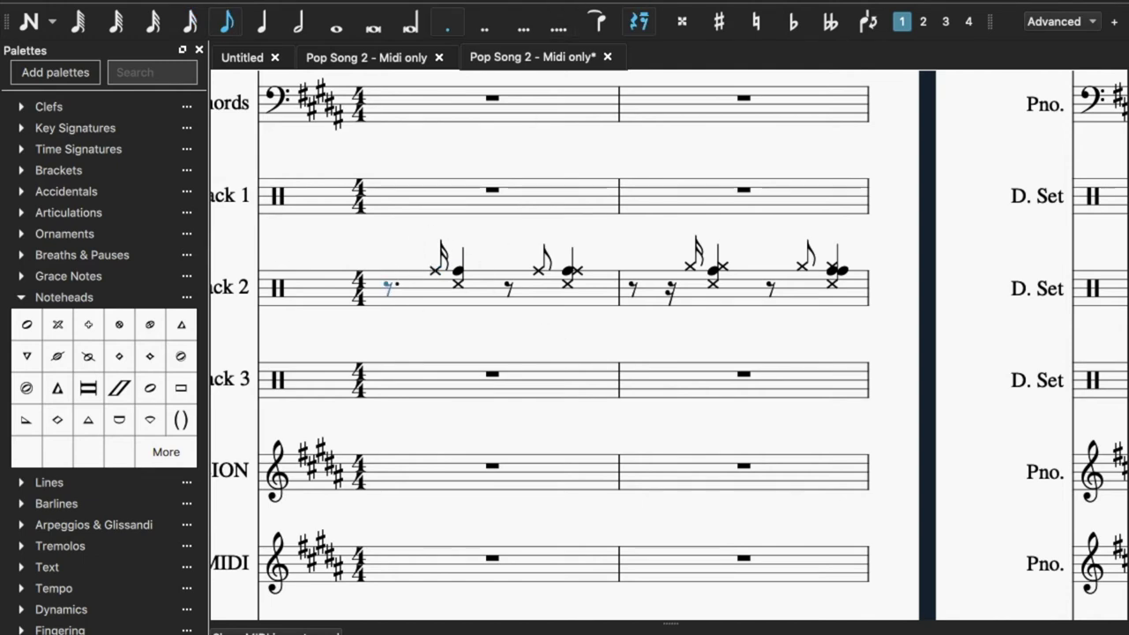
{"action": "key", "text": "space"}
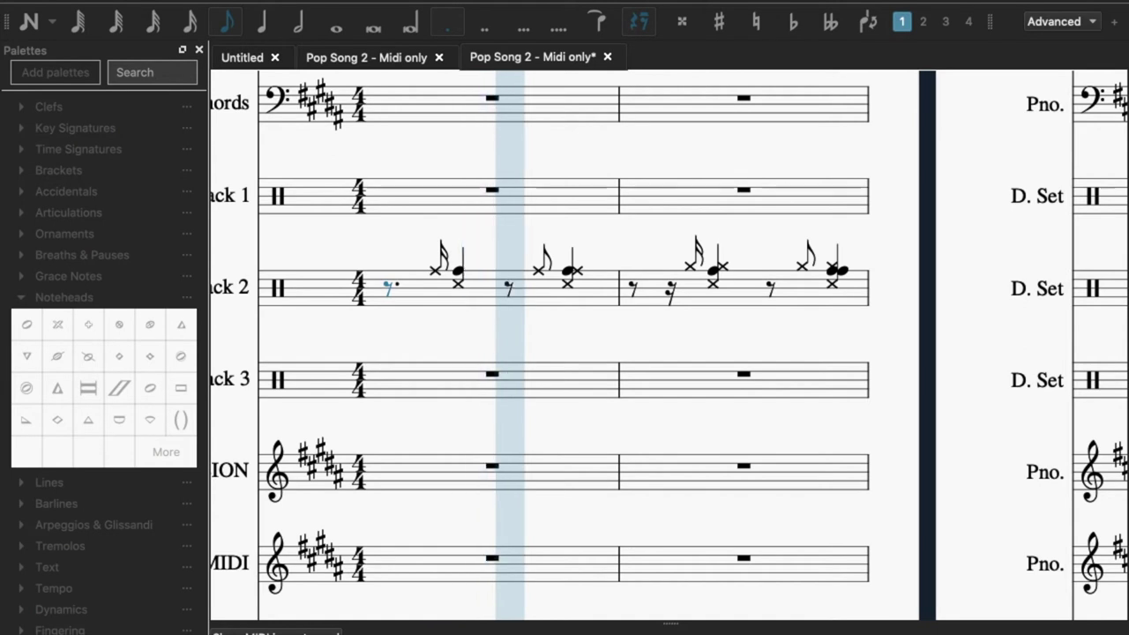
{"action": "key", "text": "space"}
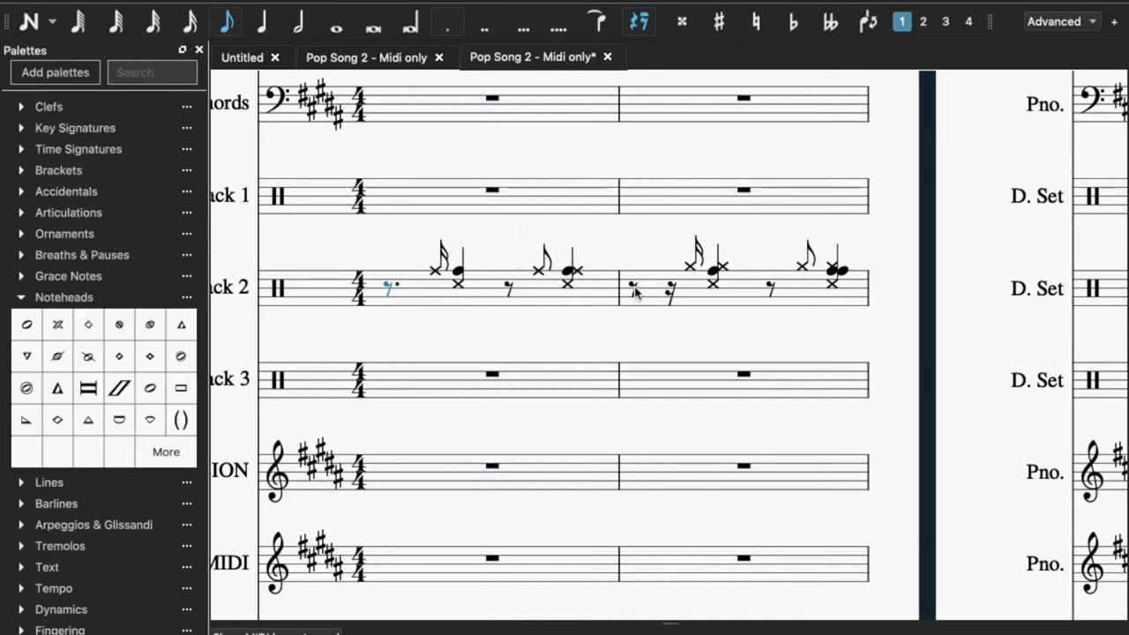
- Paste Drum Track 2's bar 1 pattern into each of the following bars, starting with bar 2
{"action": "left_click", "coordinate": [533, 302]}
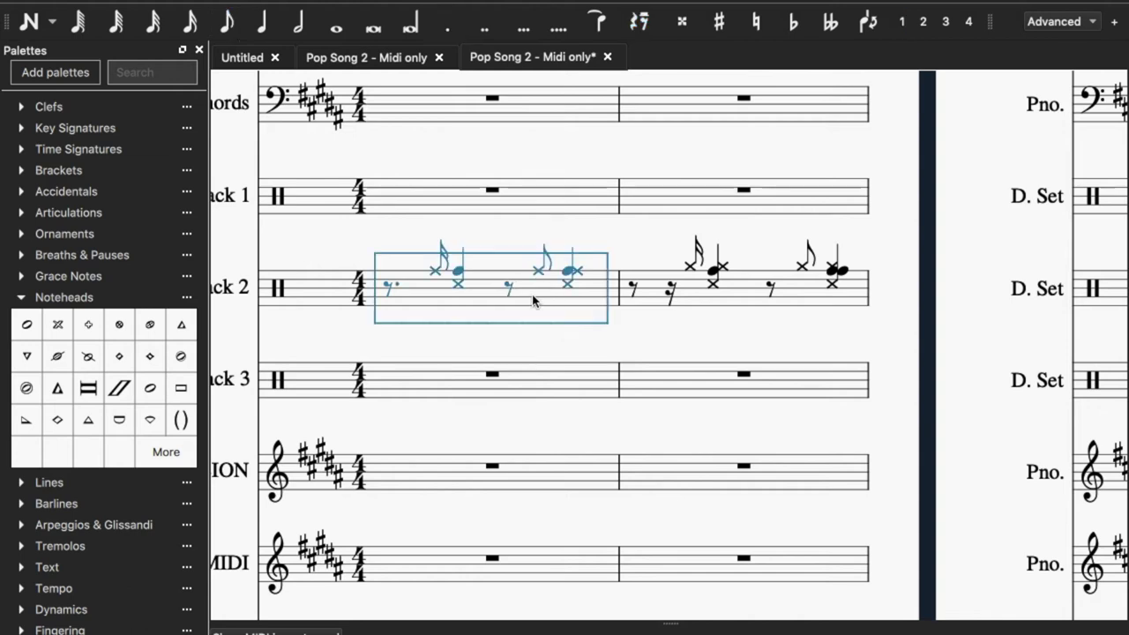
{"action": "left_click", "coordinate": [710, 302]}
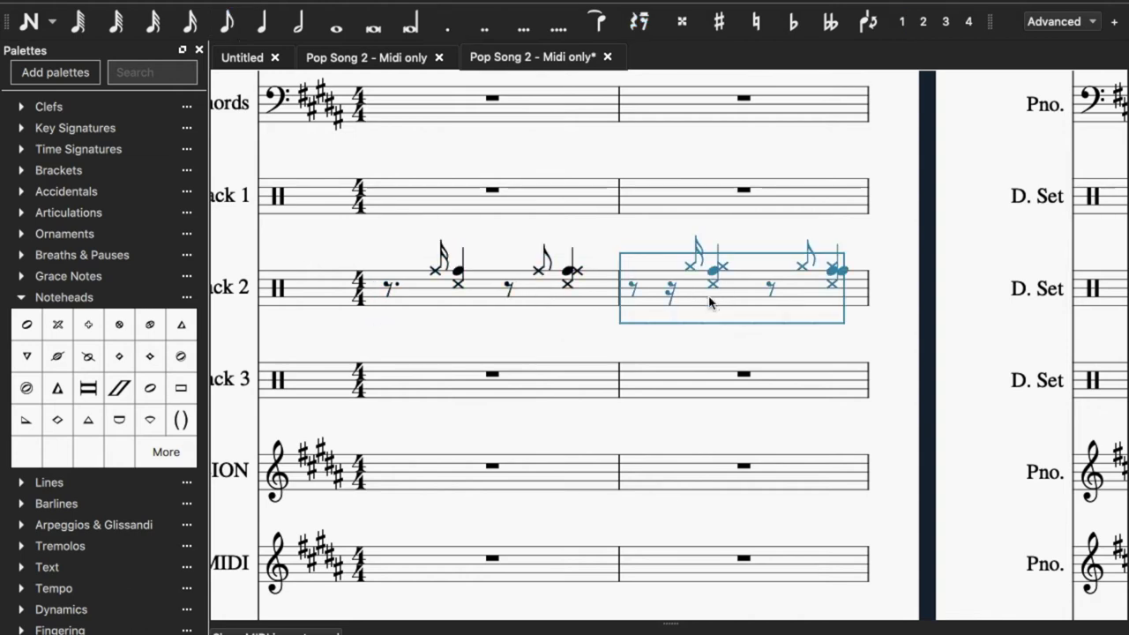
{"action": "scroll", "coordinate": [710, 303], "scroll_direction": "left", "scroll_amount": 3}
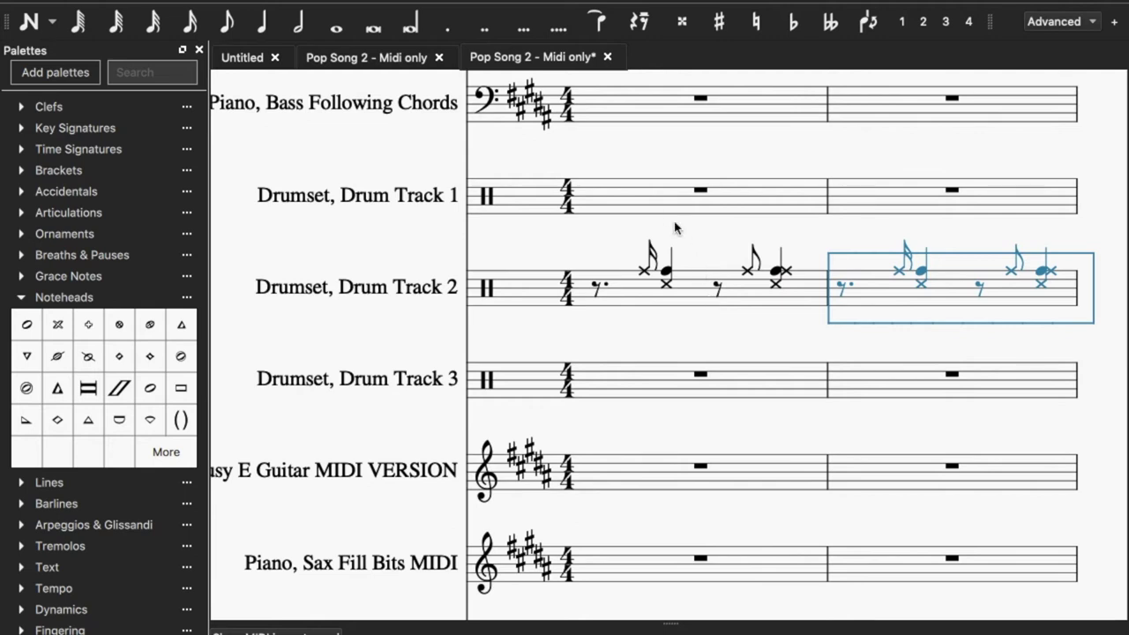
{"action": "scroll", "coordinate": [894, 332], "scroll_direction": "right", "scroll_amount": 5}
{"action": "scroll", "coordinate": [894, 332], "scroll_direction": "right", "scroll_amount": 5}
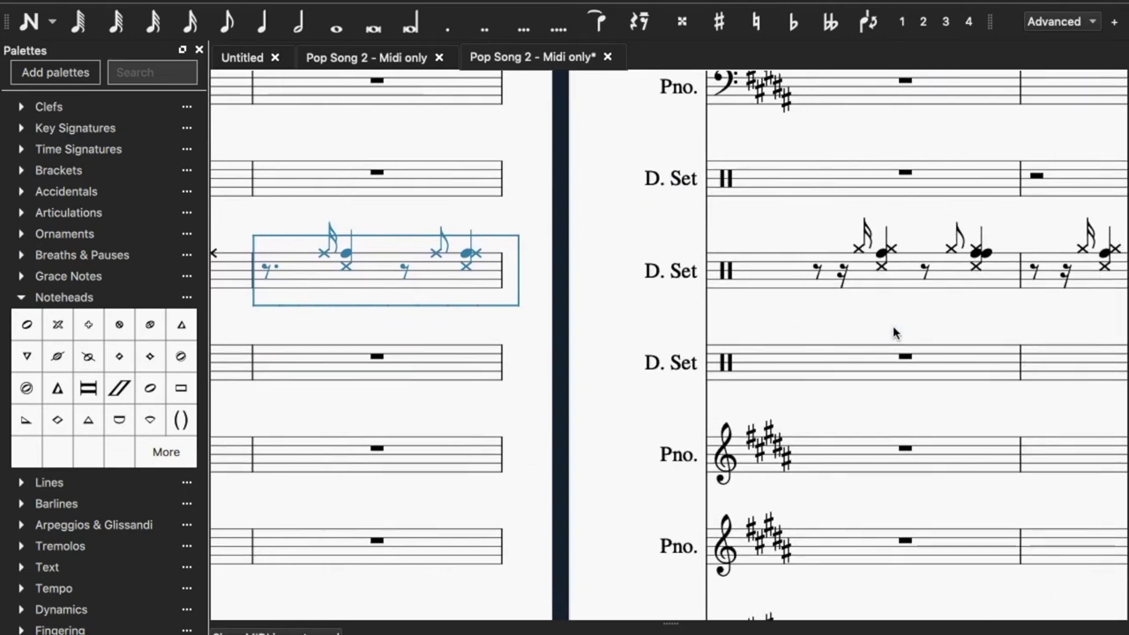
{"action": "left_click", "coordinate": [866, 285]}
{"action": "scroll", "coordinate": [865, 285], "scroll_direction": "left", "scroll_amount": 6}
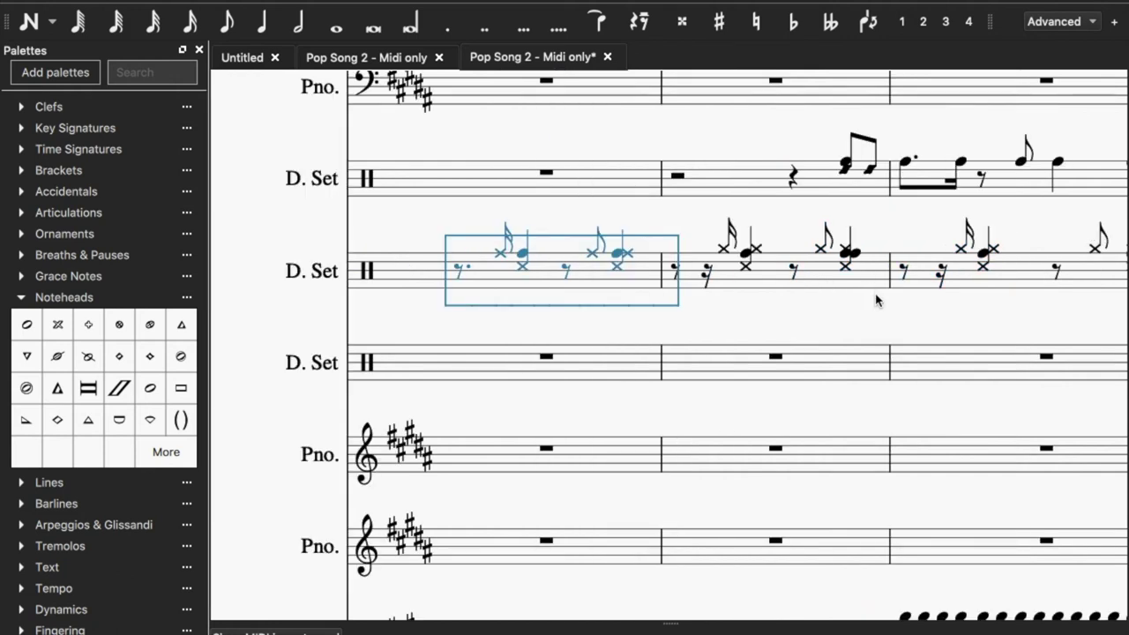
{"action": "left_click", "coordinate": [752, 280]}
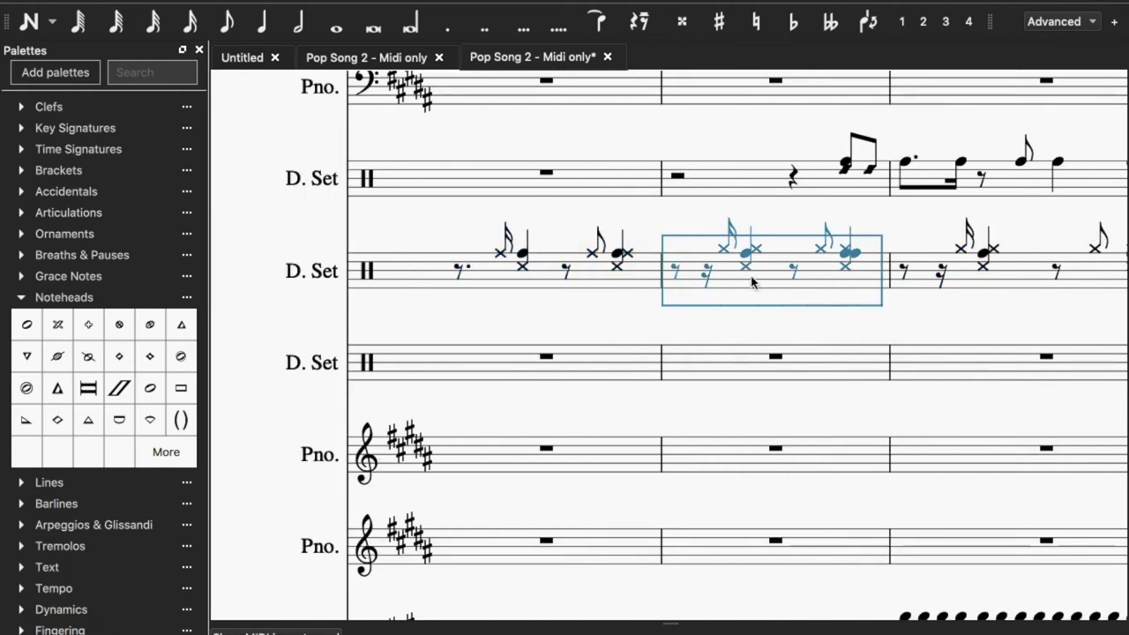
{"action": "left_click", "coordinate": [969, 280]}
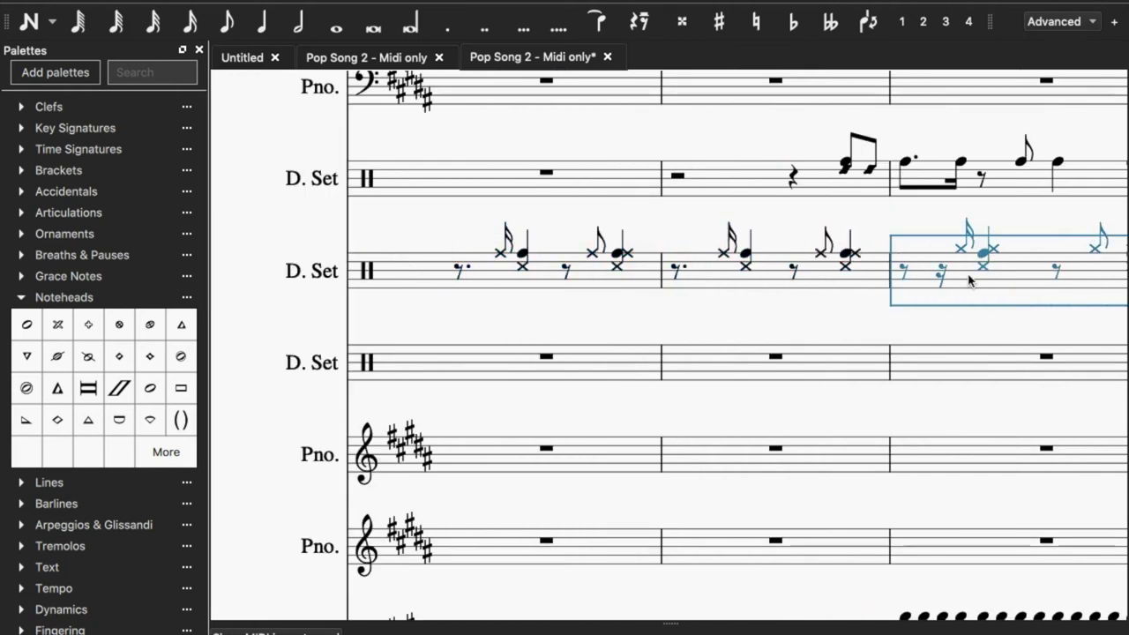
{"action": "scroll", "coordinate": [912, 297], "scroll_direction": "left", "scroll_amount": 8}
{"action": "scroll", "coordinate": [716, 325], "scroll_direction": "left", "scroll_amount": 4}
{"action": "scroll", "coordinate": [716, 325], "scroll_direction": "right", "scroll_amount": 3}
{"action": "scroll", "coordinate": [651, 298], "scroll_direction": "right", "scroll_amount": 5}
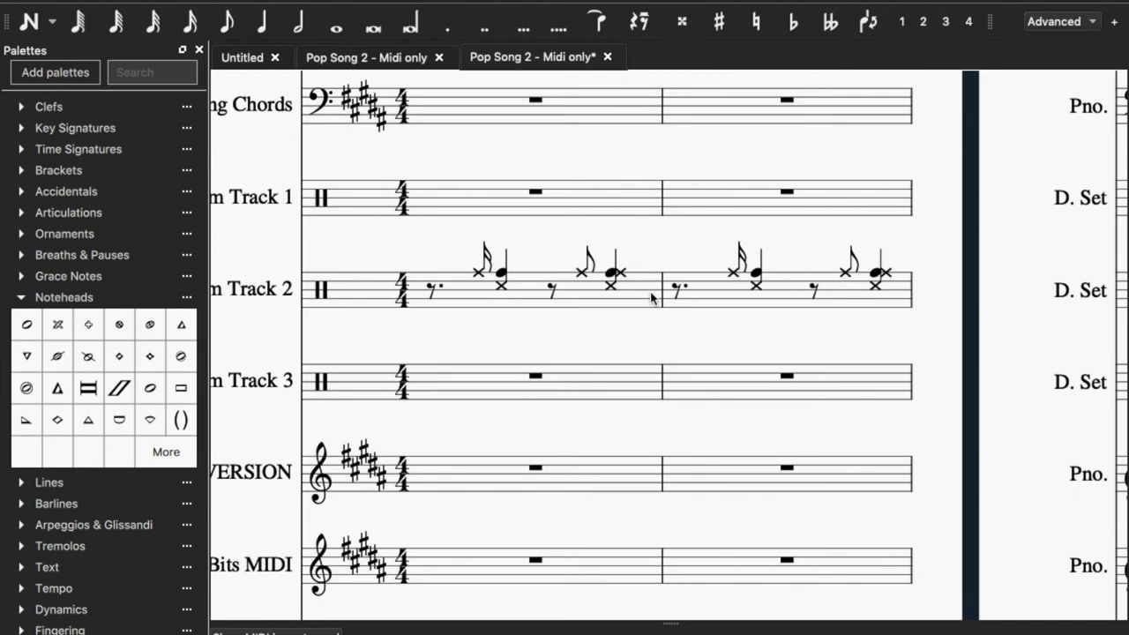
{"action": "scroll", "coordinate": [651, 298], "scroll_direction": "right", "scroll_amount": 12}
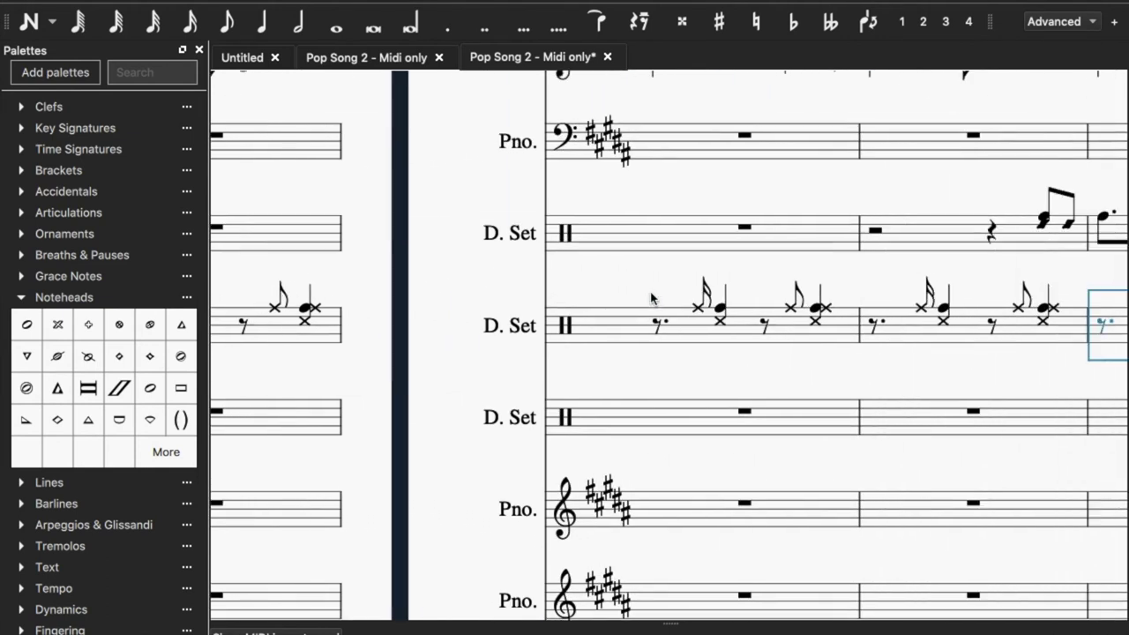
{"action": "scroll", "coordinate": [651, 298], "scroll_direction": "right", "scroll_amount": 10}
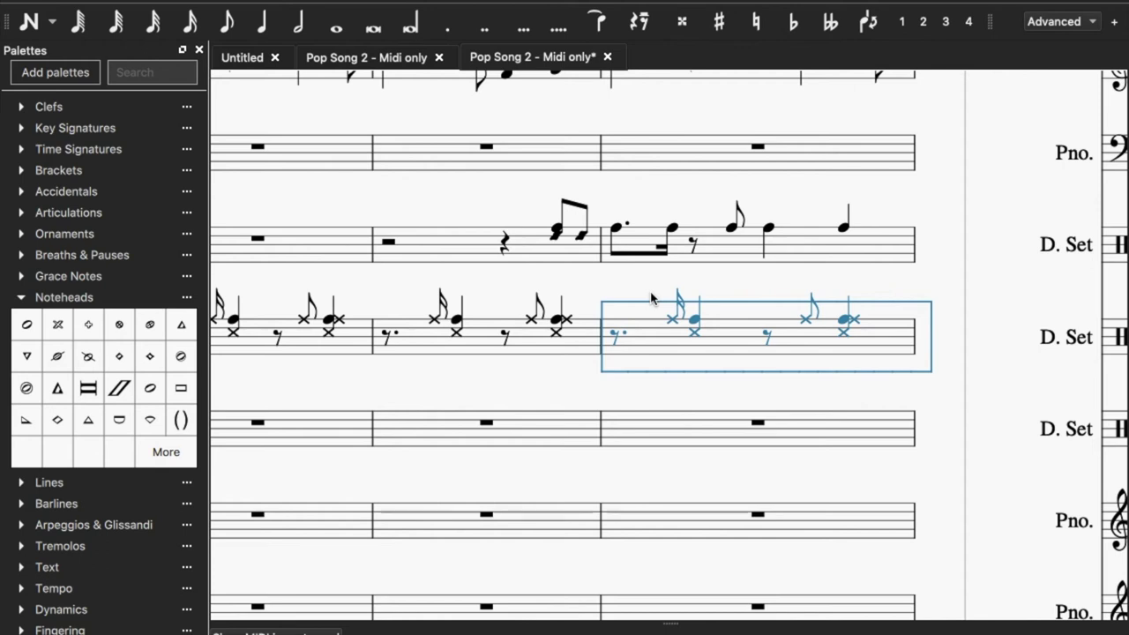
- In GarageBand, unsolo DRUM Track #2 and solo DRUM Track #1
{"action": "left_click", "coordinate": [553, 231]}
{"action": "mouse_move", "coordinate": [794, 621]}
{"action": "left_click", "coordinate": [753, 621]}
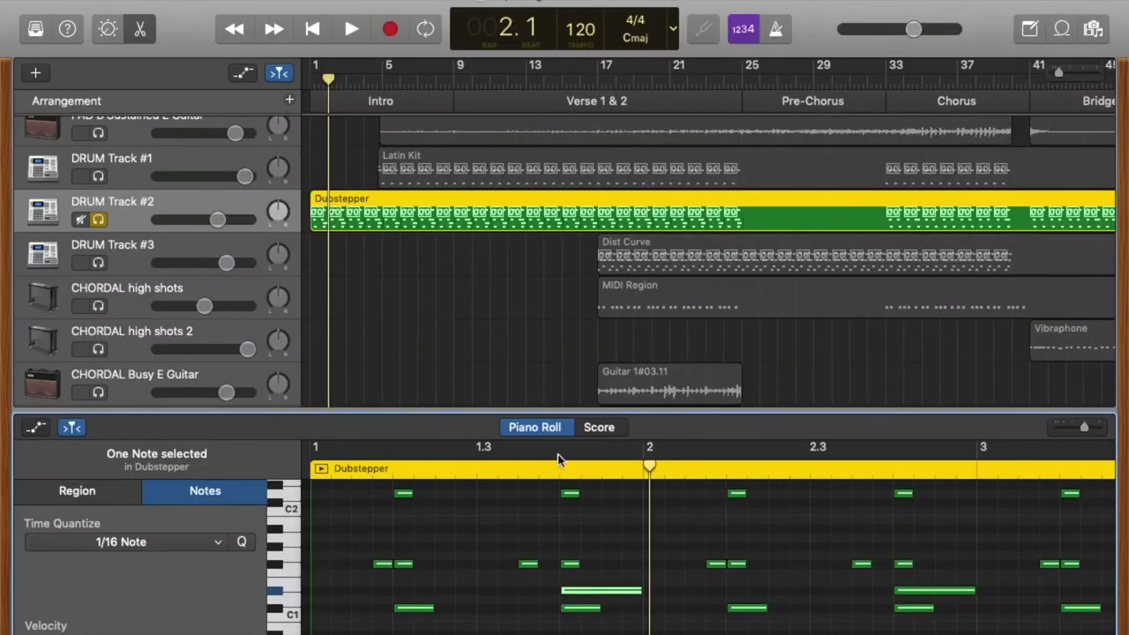
{"action": "left_click", "coordinate": [98, 219]}
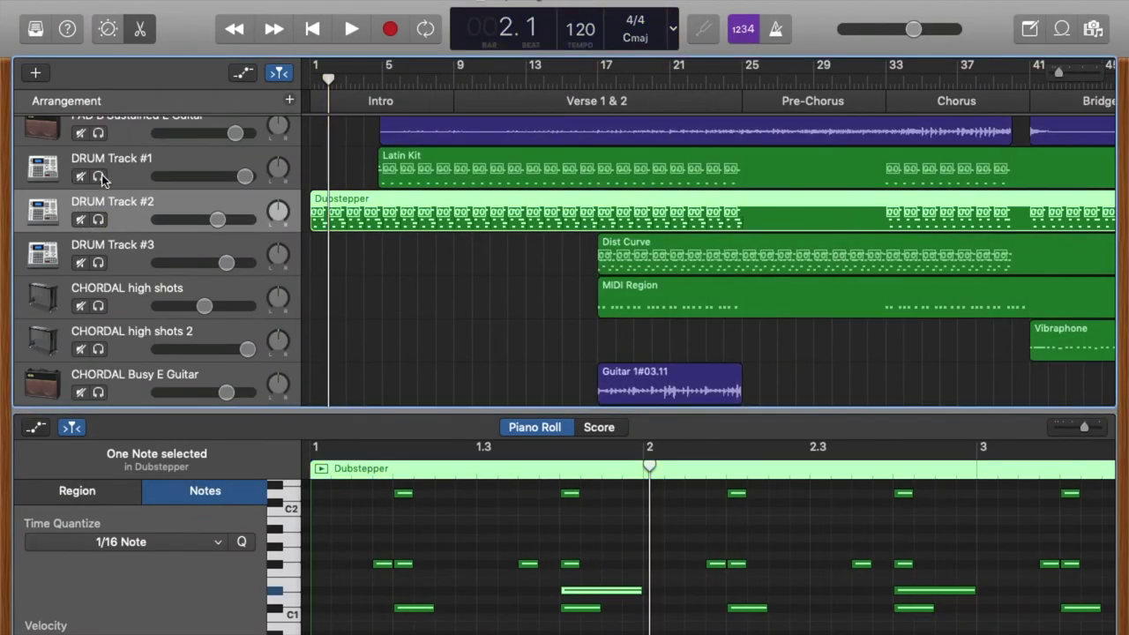
{"action": "left_click", "coordinate": [99, 176]}
- Play DRUM Track #1's Latin Kit part from bar 5, stop it, and return to MuseScore
{"action": "left_click", "coordinate": [378, 81]}
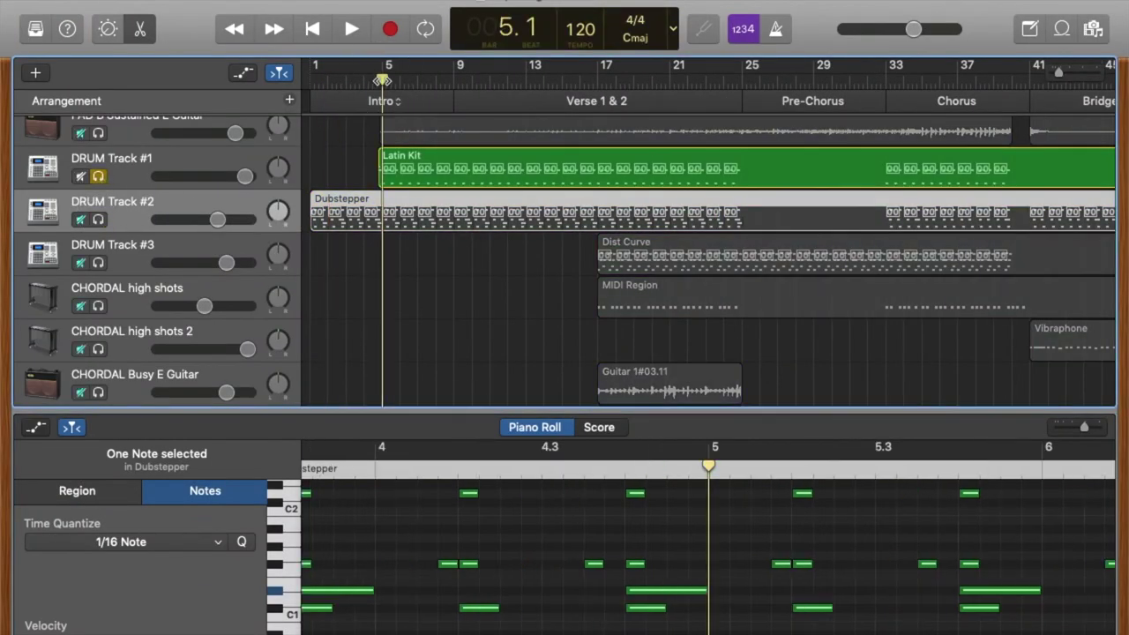
{"action": "key", "text": "space"}
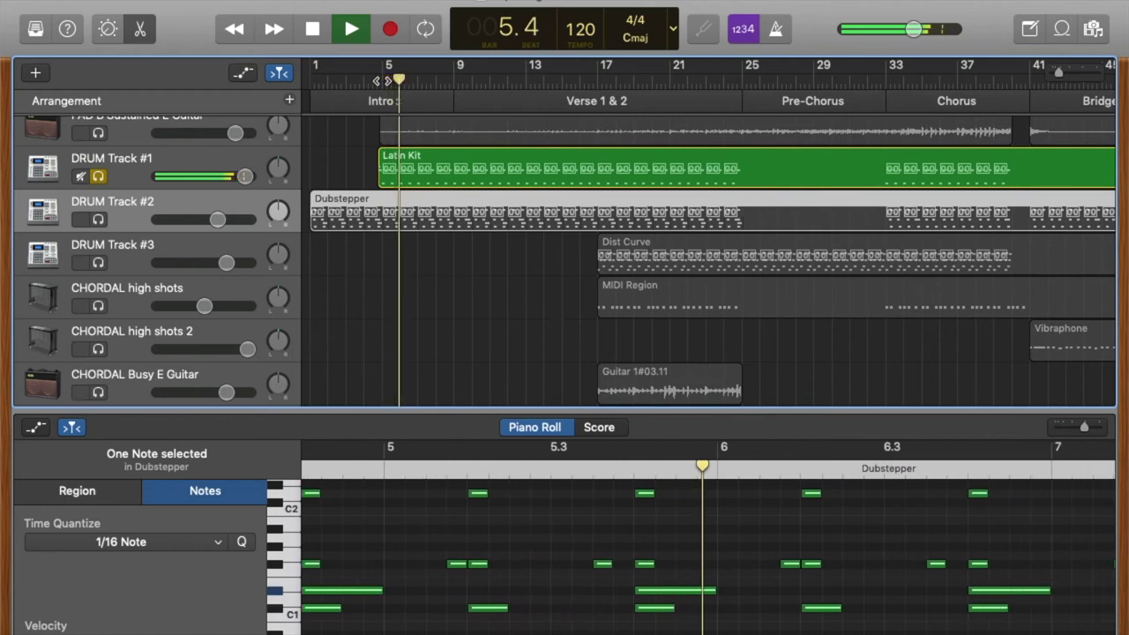
{"action": "key", "text": "space"}
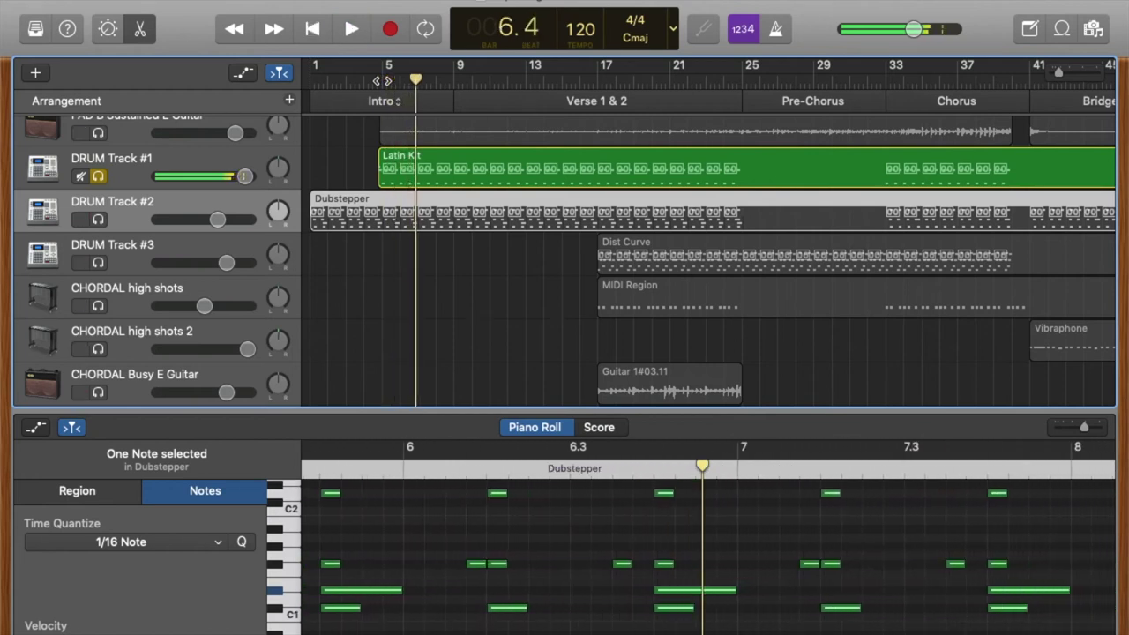
{"action": "mouse_move", "coordinate": [480, 622]}
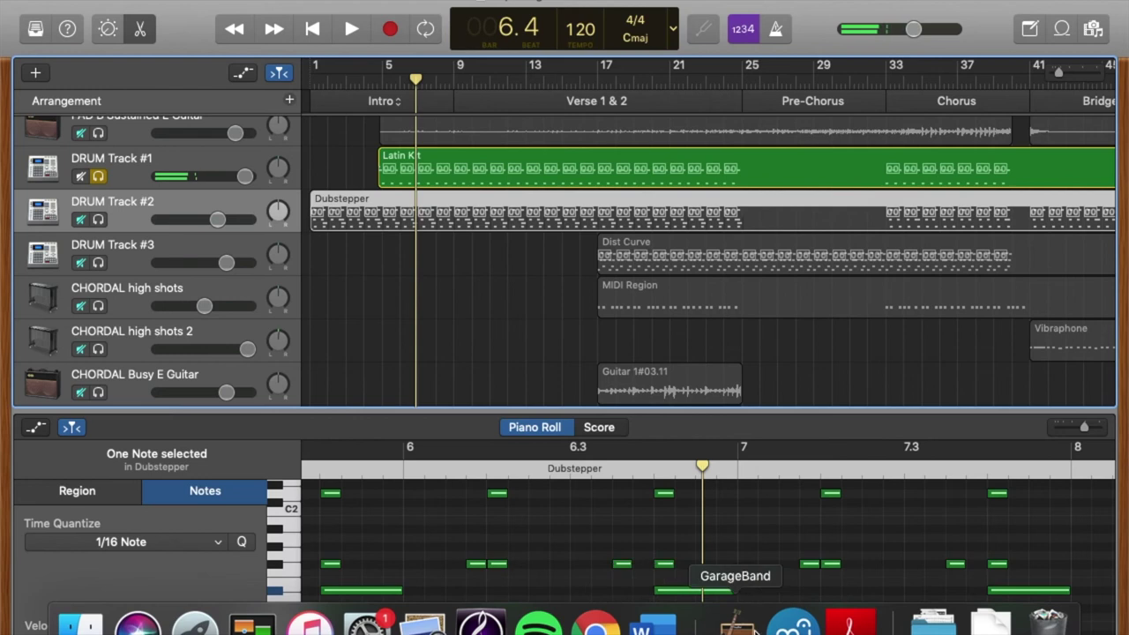
{"action": "left_click", "coordinate": [785, 623]}
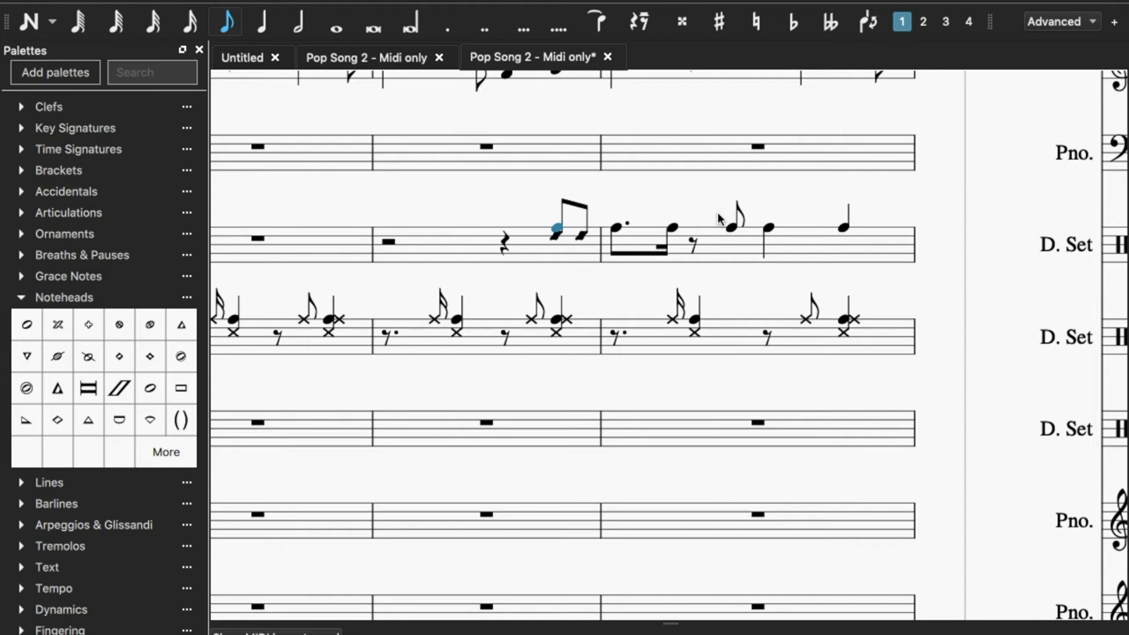
- Close the Parts window and collapse the Noteheads palette
{"action": "left_click", "coordinate": [146, 0]}
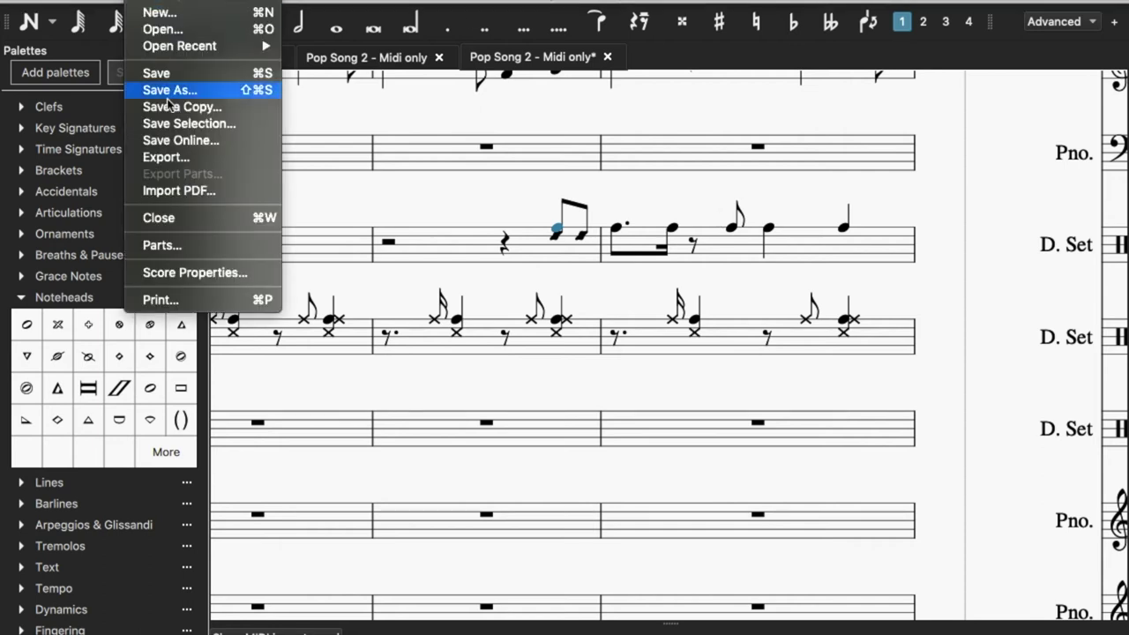
{"action": "left_click", "coordinate": [202, 244]}
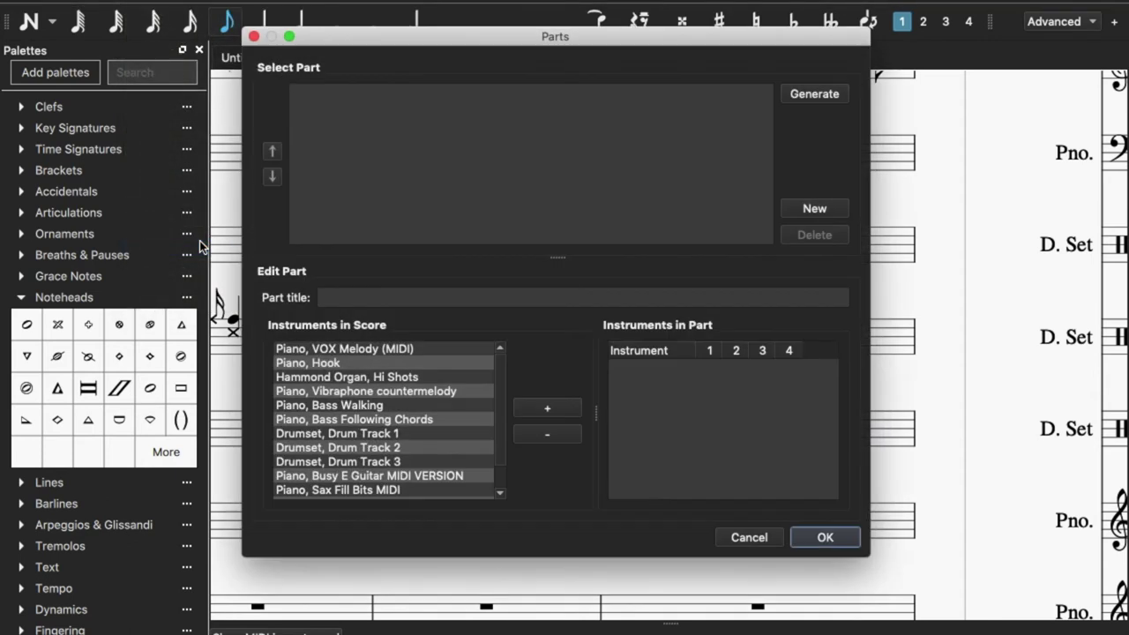
{"action": "left_click", "coordinate": [254, 36]}
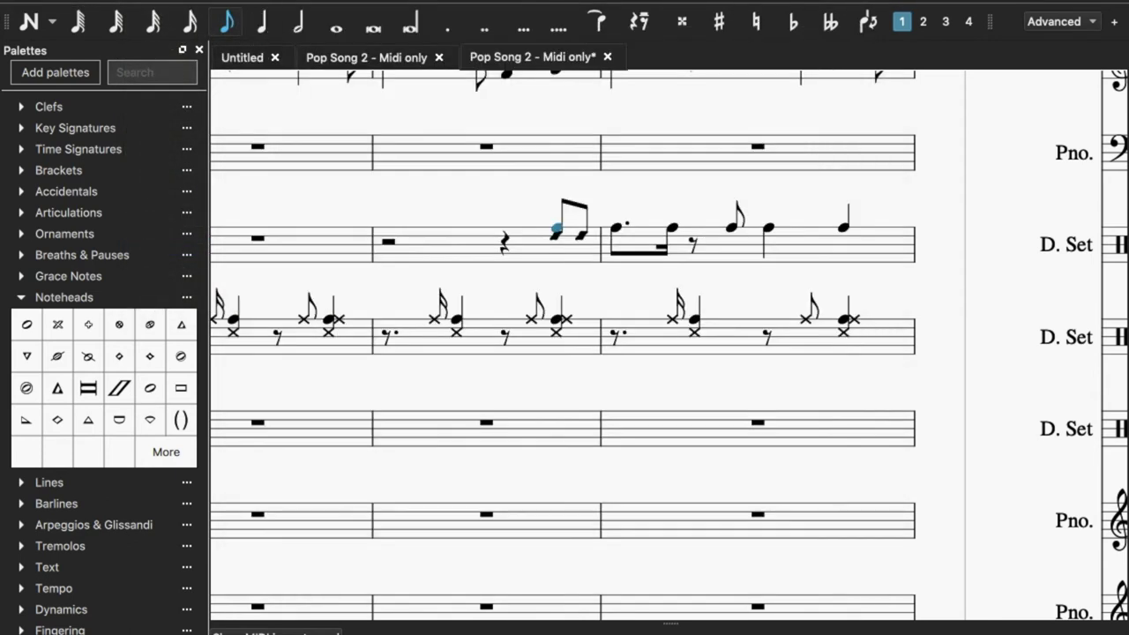
{"action": "left_click", "coordinate": [21, 297]}
- Review File > Score Properties and cancel without changes
{"action": "left_click", "coordinate": [141, 8]}
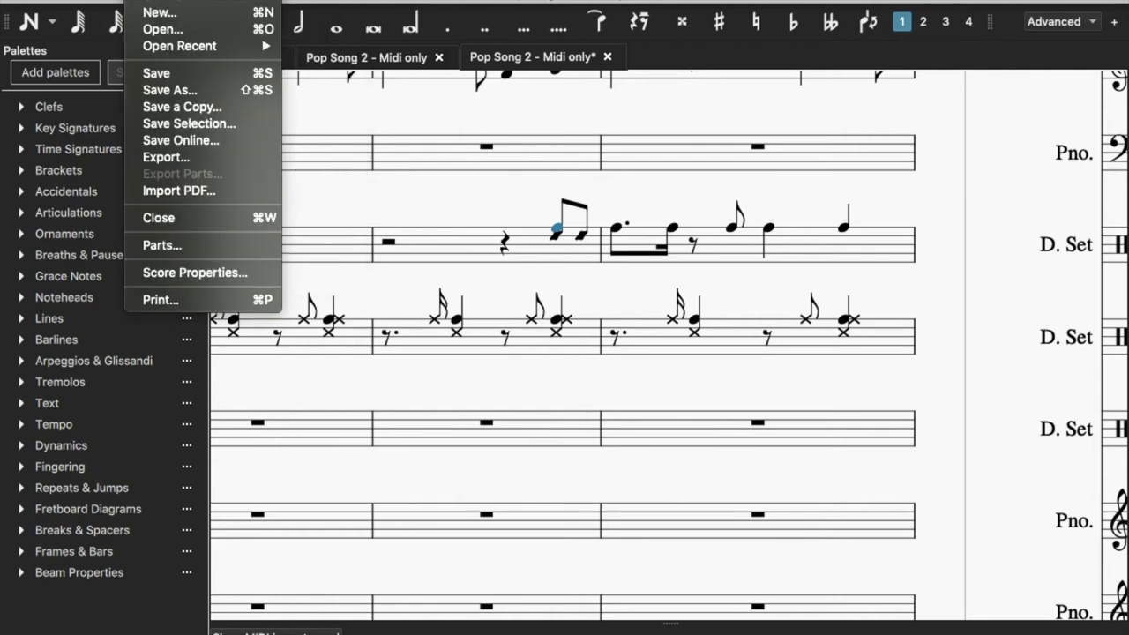
{"action": "left_click", "coordinate": [196, 274]}
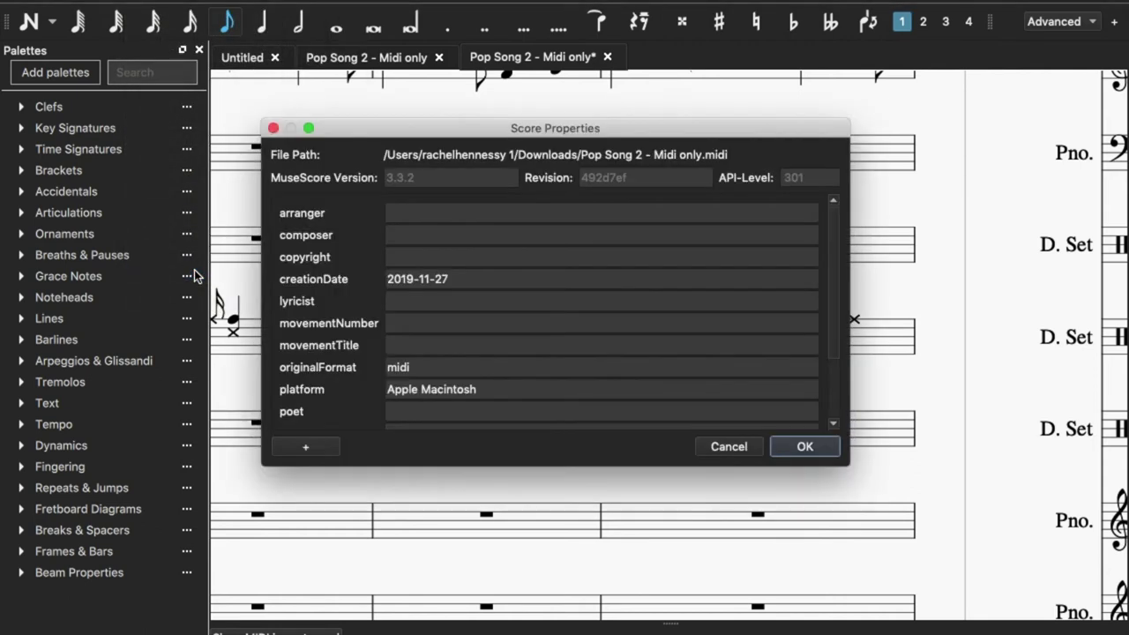
{"action": "left_click", "coordinate": [729, 455]}
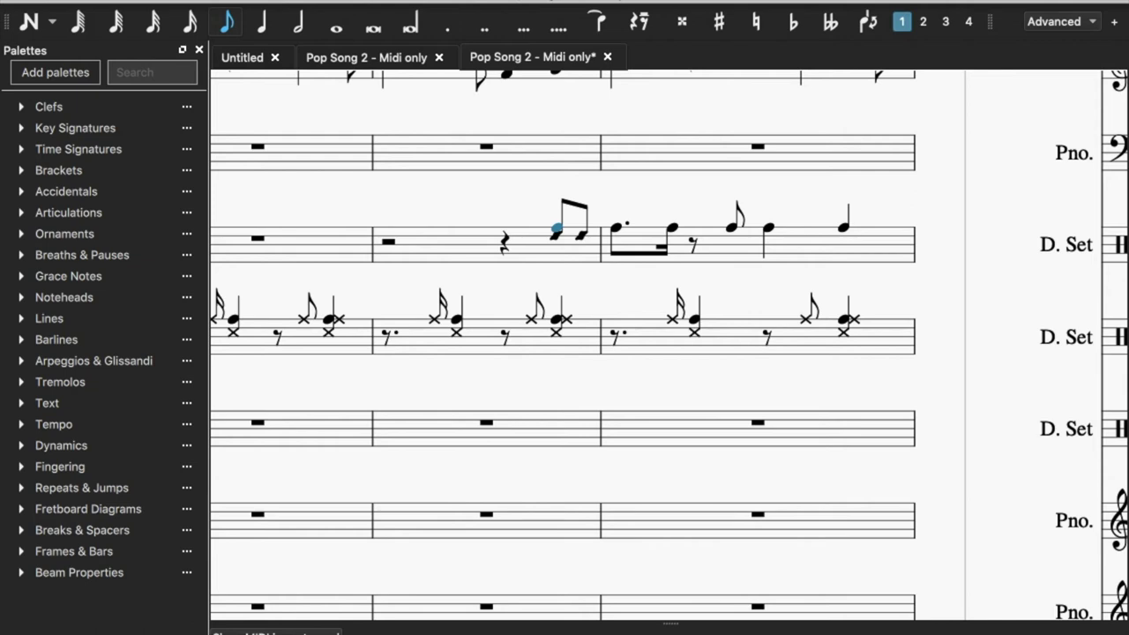
- Open the Instruments dialog from the Edit menu
{"action": "left_click", "coordinate": [265, 0]}
{"action": "key", "text": "Left"}
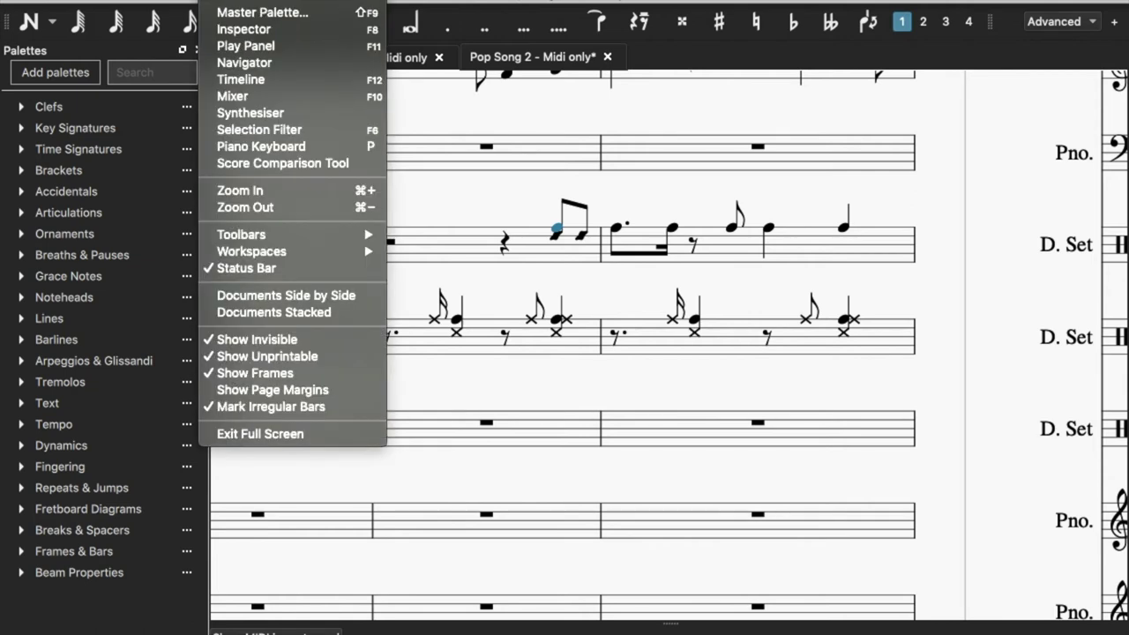
{"action": "key", "text": "Left"}
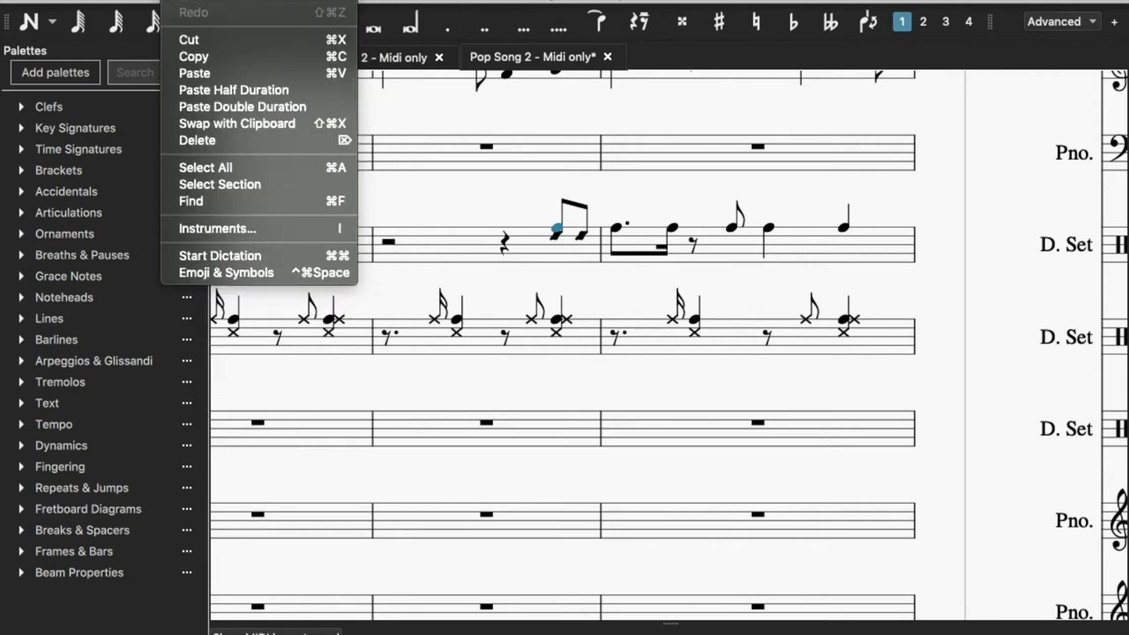
{"action": "left_click", "coordinate": [256, 232]}
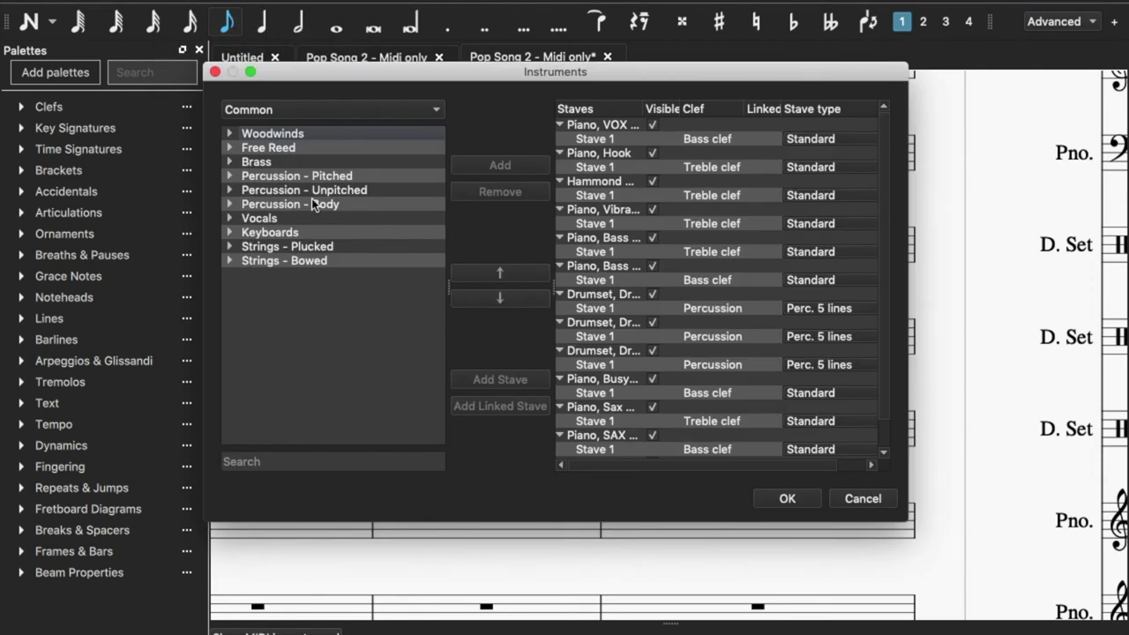
- Switch the list to All instruments, expand Percussion - Unpitched, and browse its entries
{"action": "left_click", "coordinate": [303, 114]}
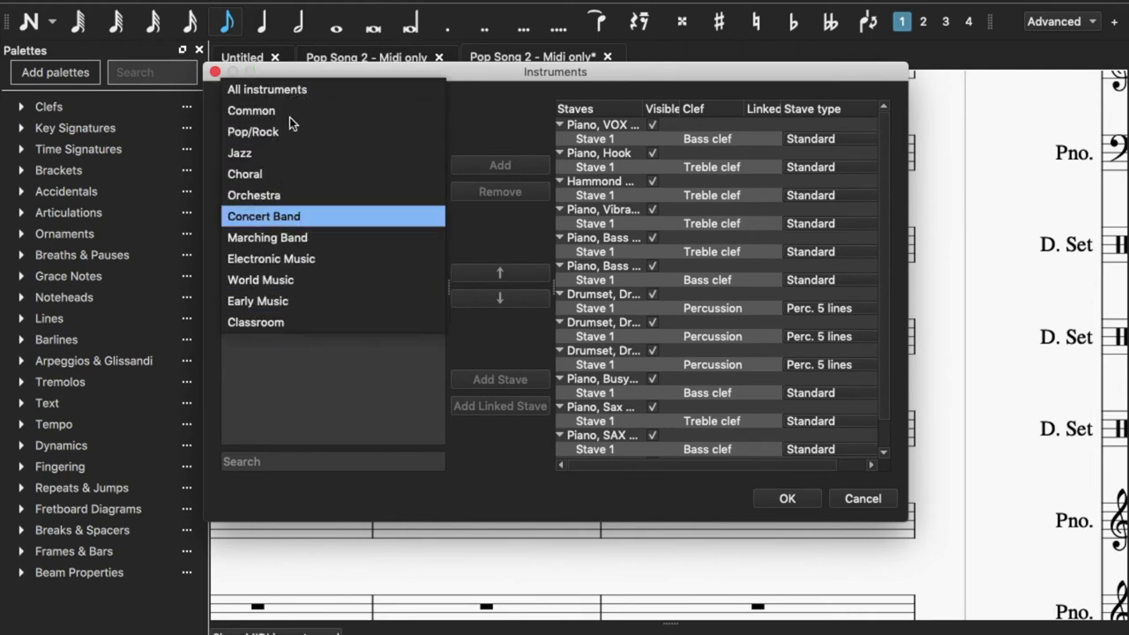
{"action": "left_click", "coordinate": [294, 82]}
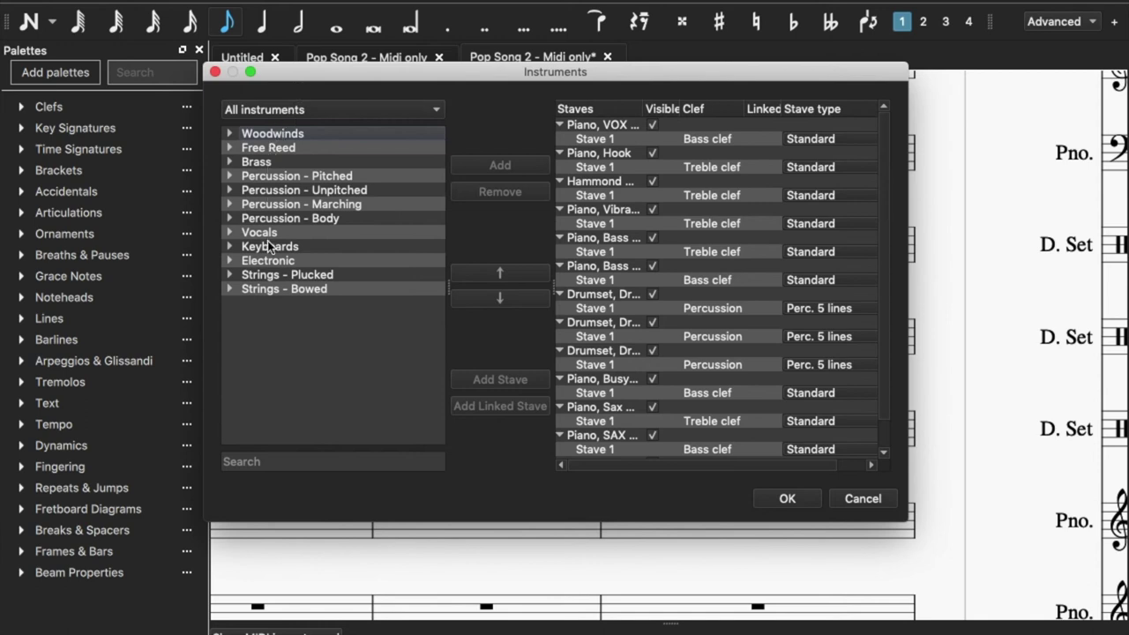
{"action": "left_click", "coordinate": [229, 190]}
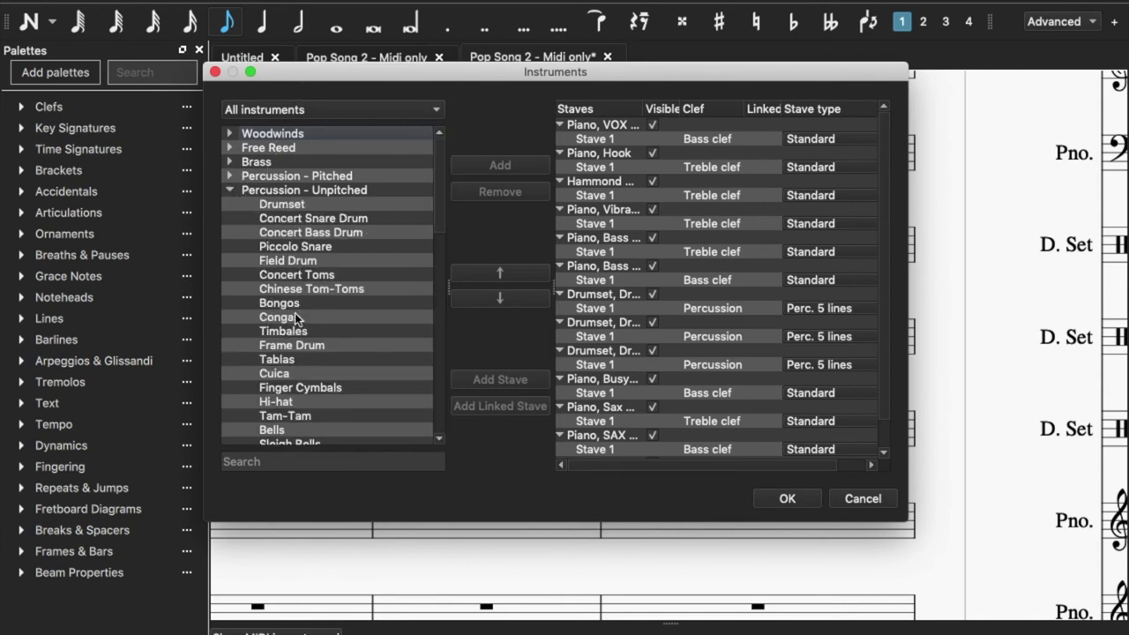
{"action": "scroll", "coordinate": [296, 340], "scroll_direction": "down", "scroll_amount": 8}
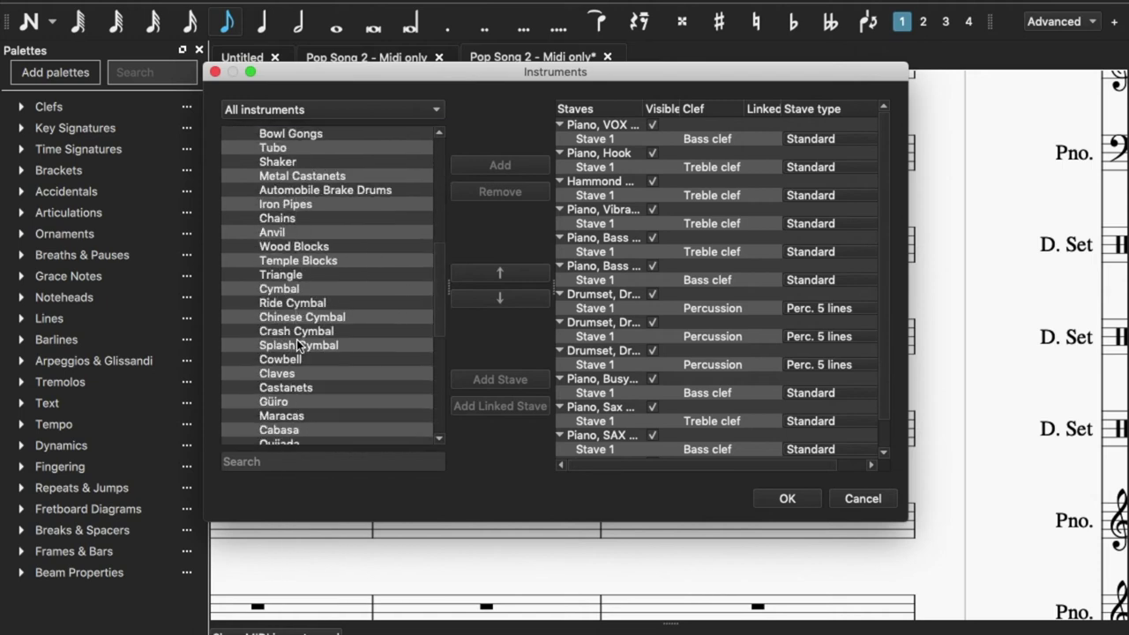
{"action": "scroll", "coordinate": [297, 342], "scroll_direction": "down", "scroll_amount": 6}
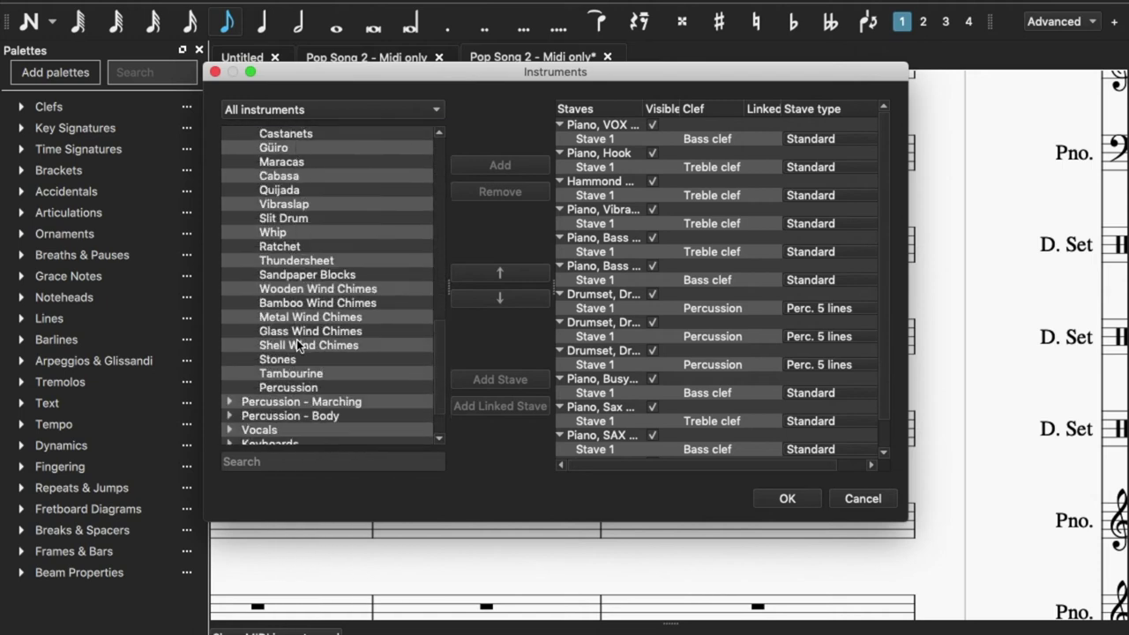
{"action": "scroll", "coordinate": [297, 340], "scroll_direction": "down", "scroll_amount": 1}
{"action": "scroll", "coordinate": [297, 340], "scroll_direction": "up", "scroll_amount": 1}
{"action": "left_click", "coordinate": [295, 387]}
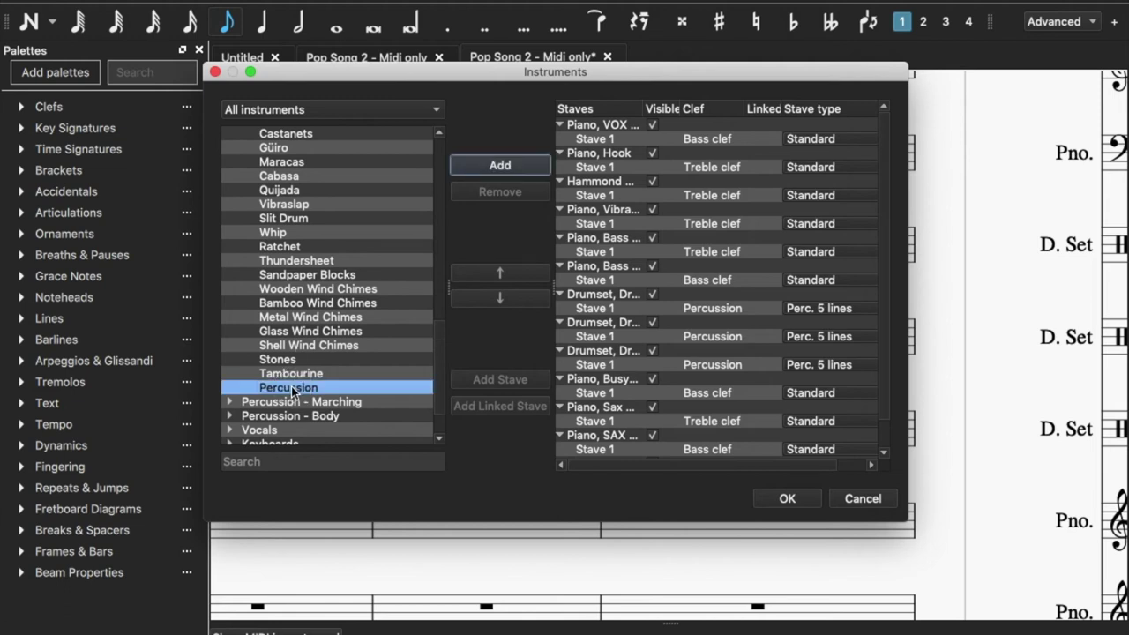
{"action": "scroll", "coordinate": [304, 286], "scroll_direction": "up", "scroll_amount": 10}
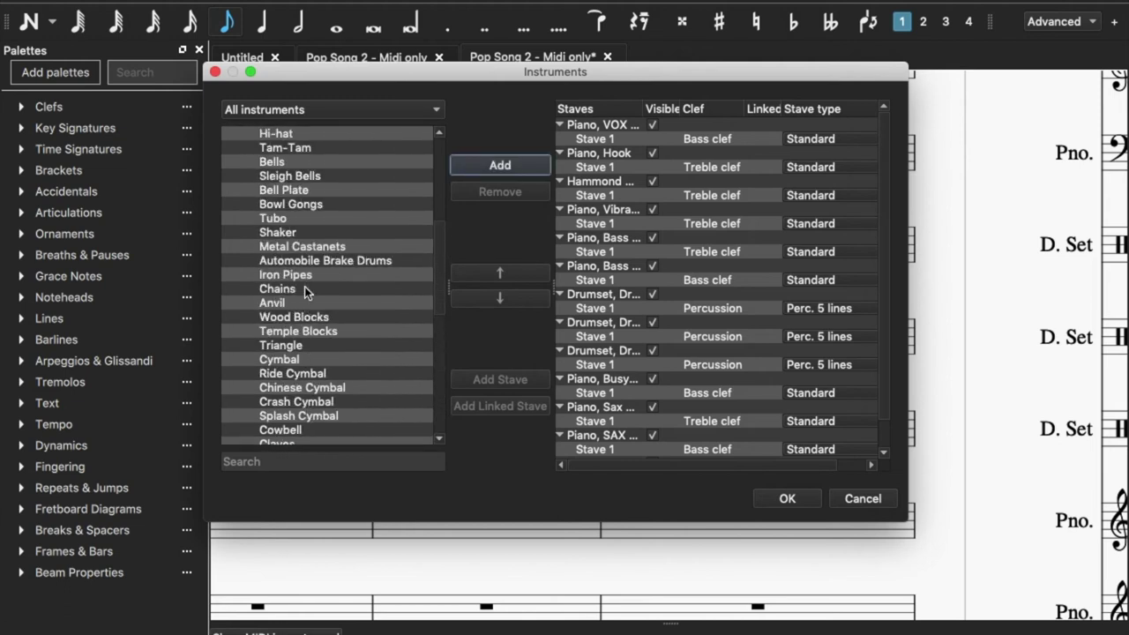
{"action": "scroll", "coordinate": [305, 287], "scroll_direction": "up", "scroll_amount": 4}
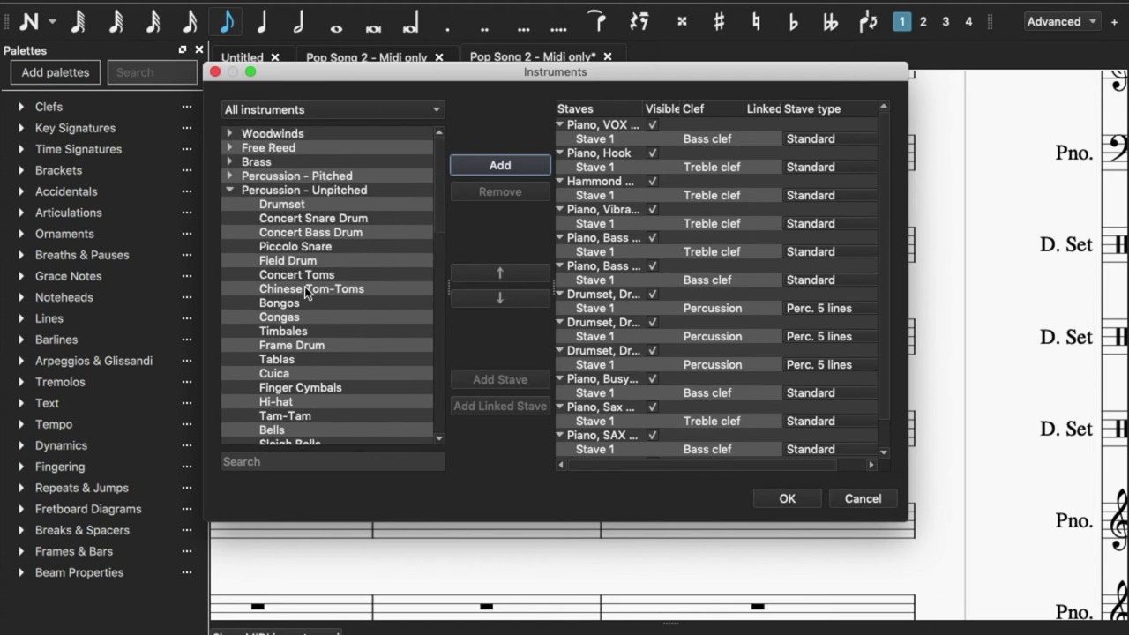
{"action": "scroll", "coordinate": [304, 286], "scroll_direction": "down", "scroll_amount": 1}
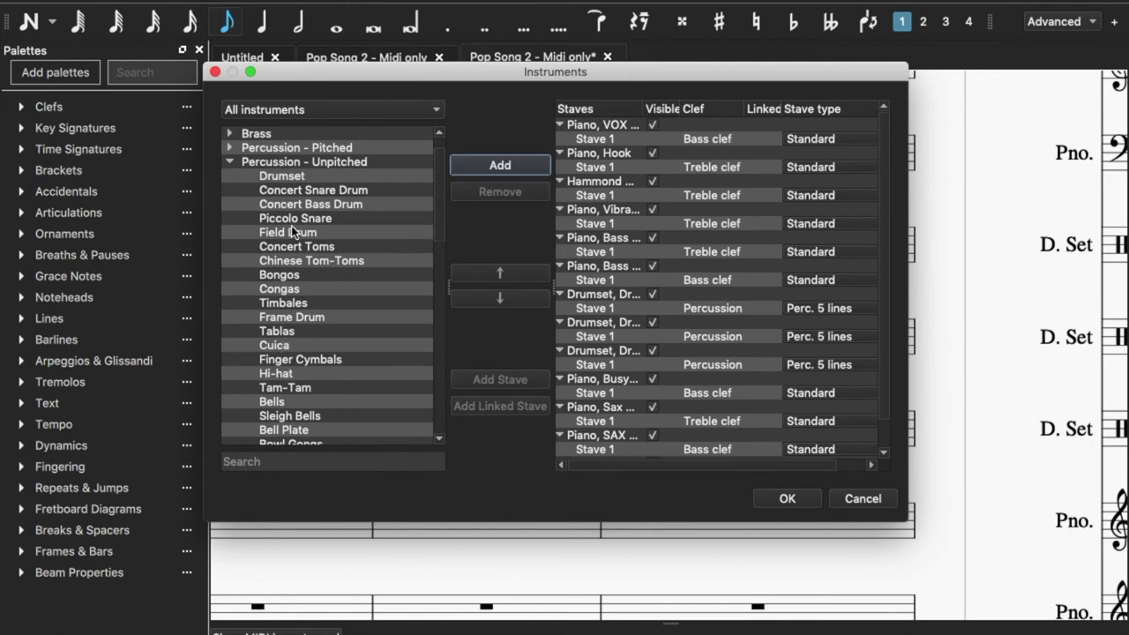
{"action": "scroll", "coordinate": [315, 182], "scroll_direction": "up", "scroll_amount": 1}
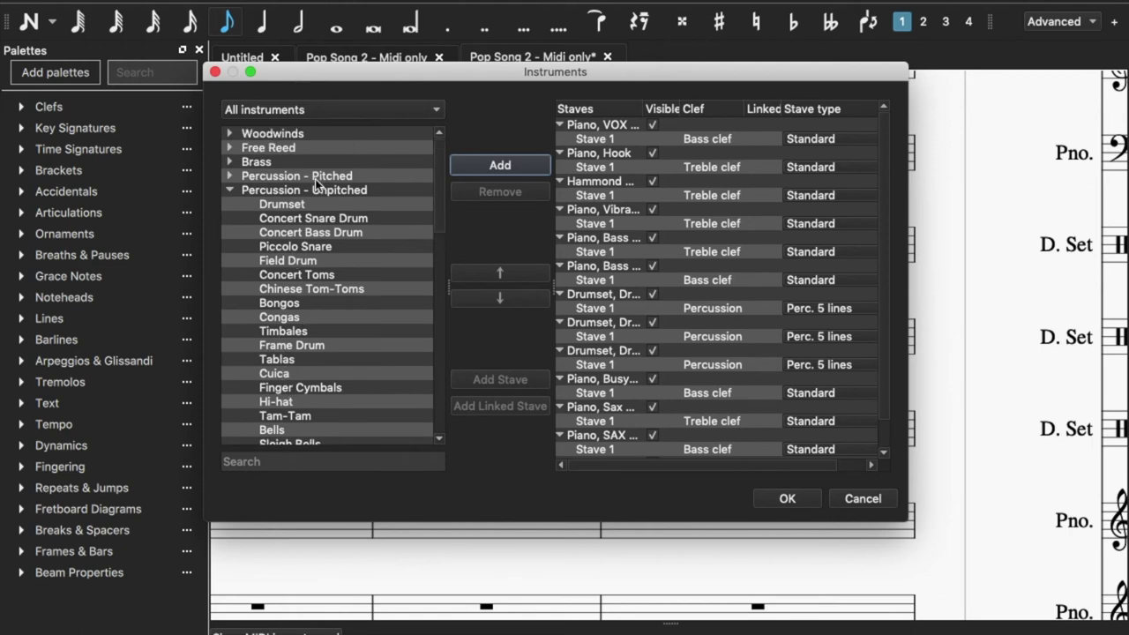
{"action": "scroll", "coordinate": [313, 257], "scroll_direction": "down", "scroll_amount": 3}
- Search 'caba', add Cabasa, and move it up to sit just above the drumset staves
{"action": "left_click", "coordinate": [282, 459]}
{"action": "type", "text": "cabasa"}
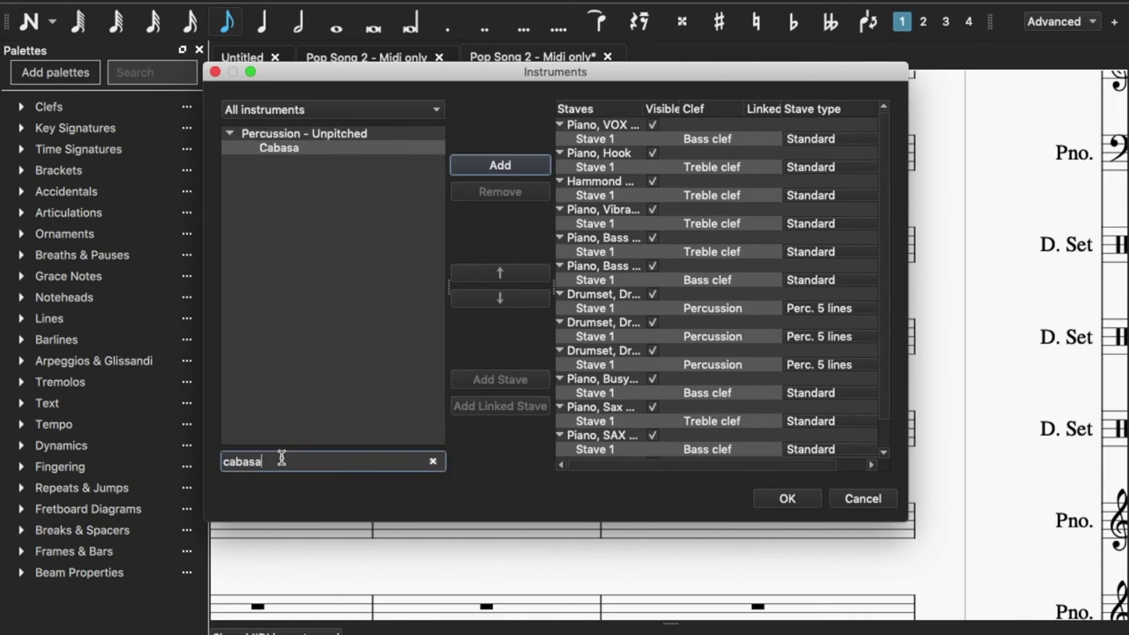
{"action": "left_click", "coordinate": [358, 147]}
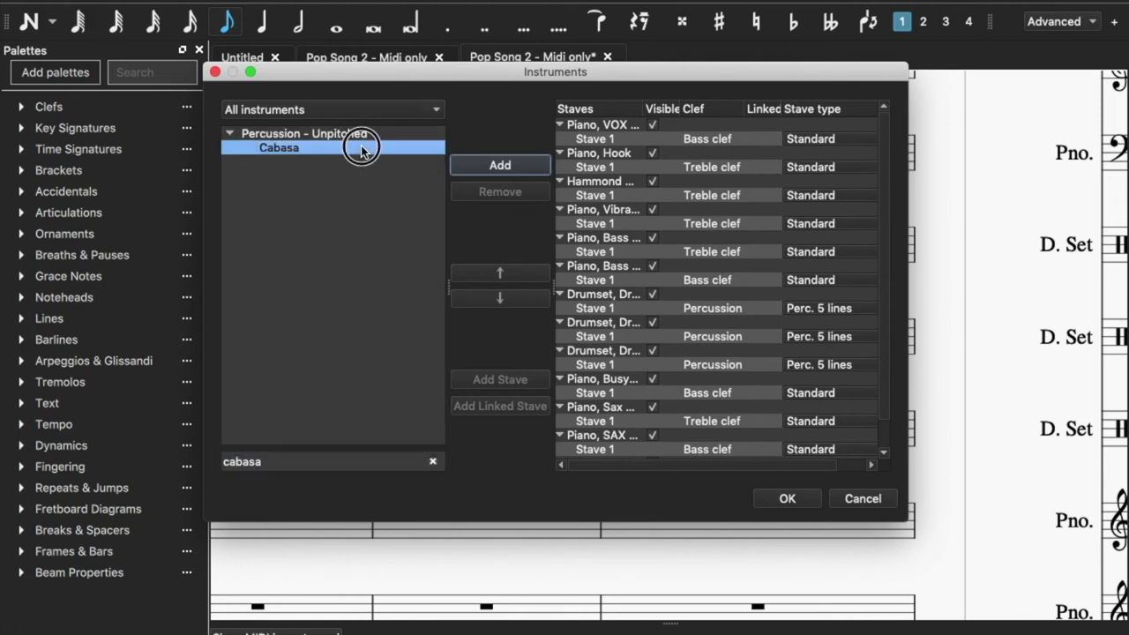
{"action": "left_click", "coordinate": [476, 167]}
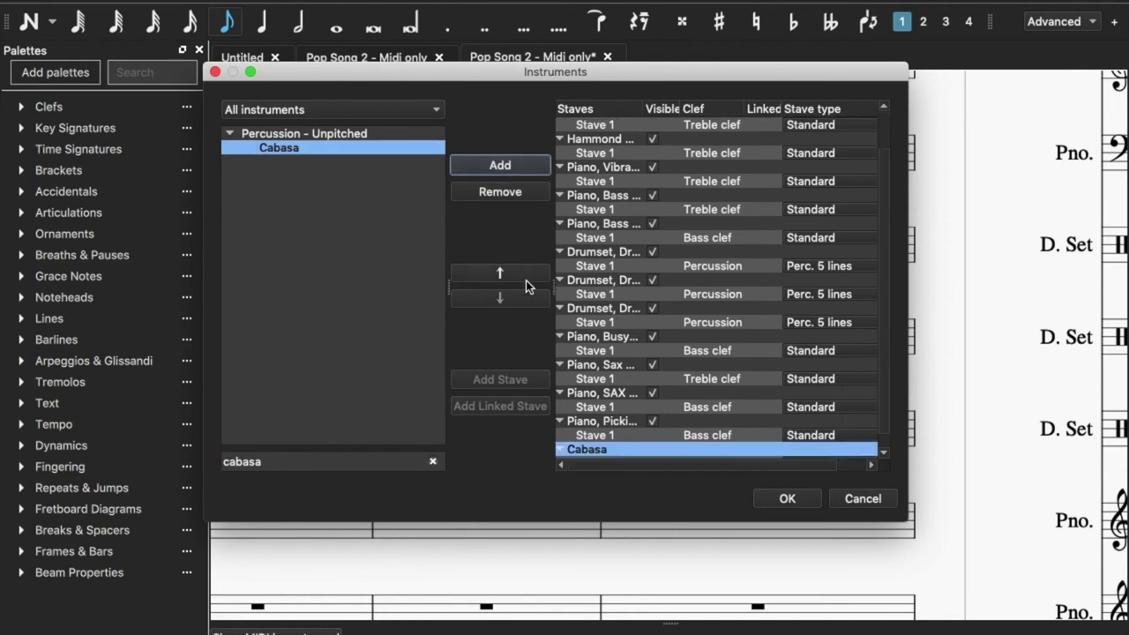
{"action": "left_click", "coordinate": [499, 276]}
{"action": "left_click", "coordinate": [500, 276]}
{"action": "left_click", "coordinate": [499, 276]}
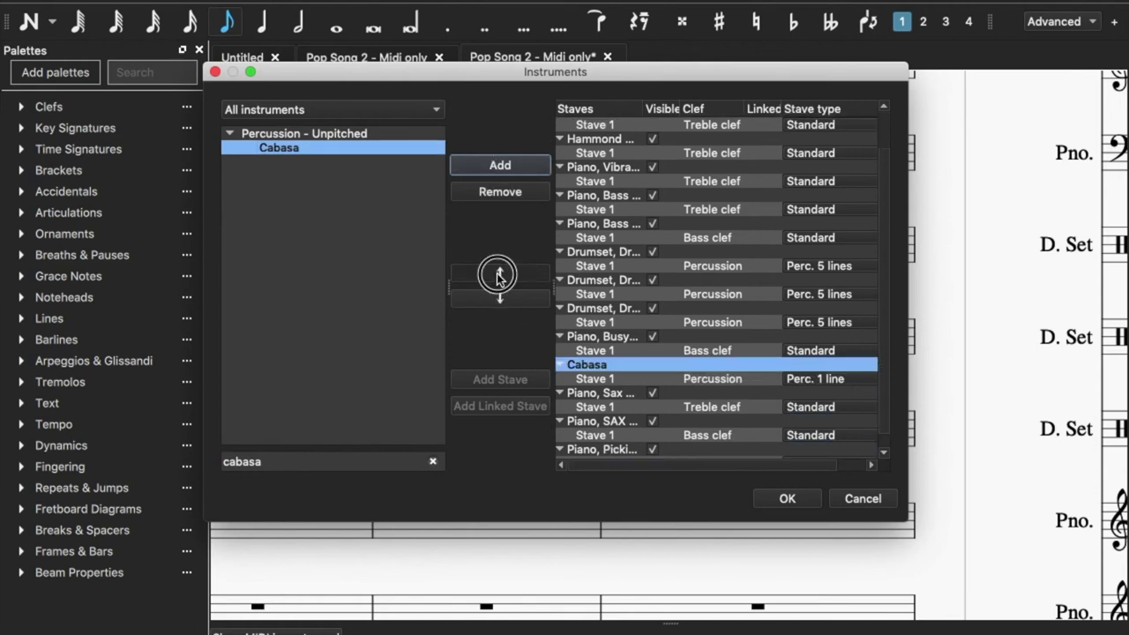
{"action": "left_click", "coordinate": [499, 276]}
{"action": "left_click", "coordinate": [500, 277]}
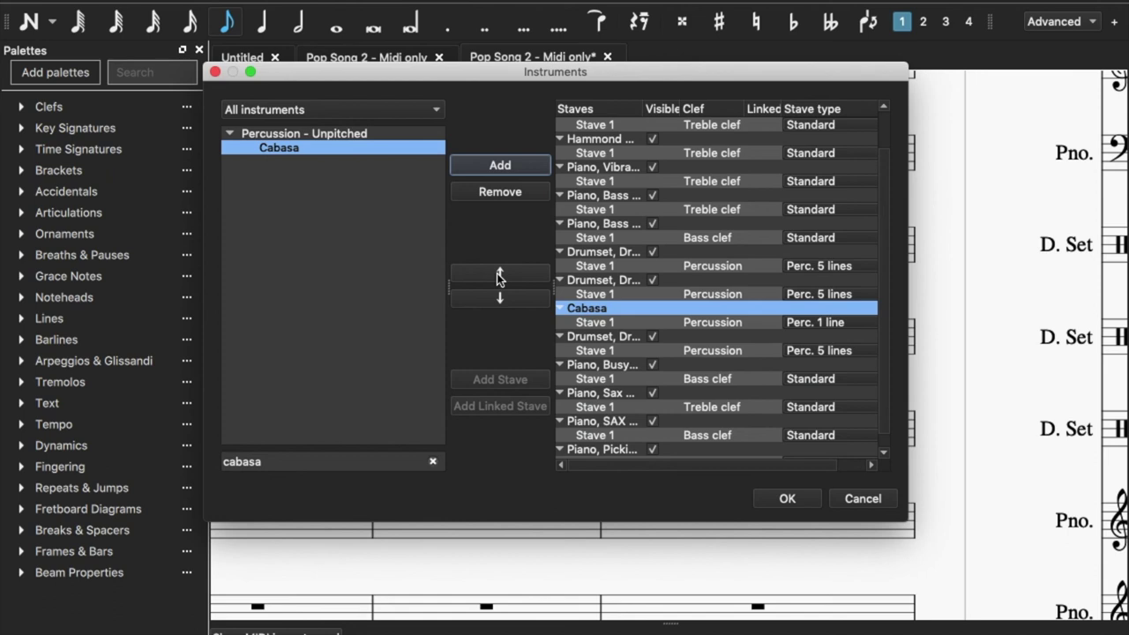
{"action": "left_click", "coordinate": [499, 276]}
{"action": "left_click", "coordinate": [500, 276]}
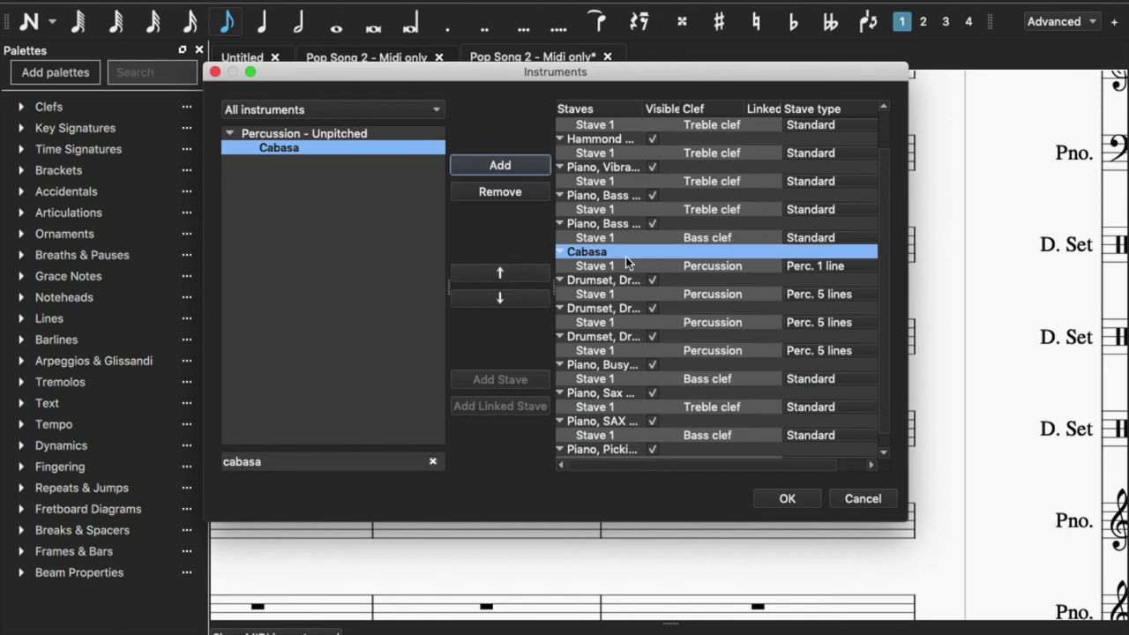
- Search 'clap', add Hand Clap, and move it up directly below Cabasa
{"action": "left_click", "coordinate": [267, 468]}
{"action": "left_click", "coordinate": [433, 462]}
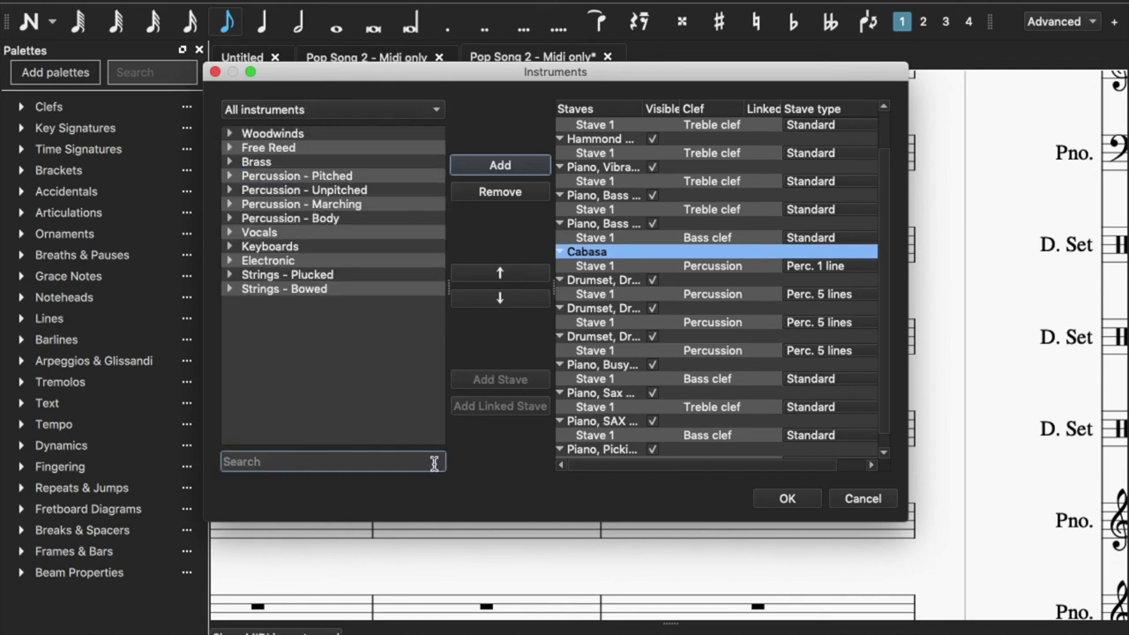
{"action": "type", "text": "cl"}
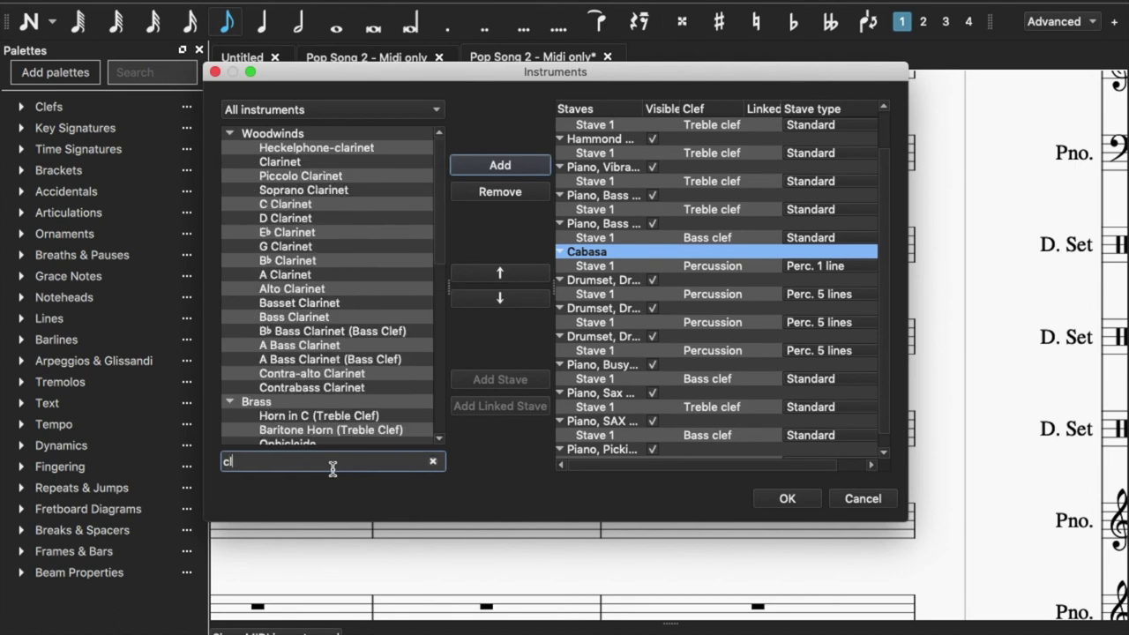
{"action": "type", "text": "ap"}
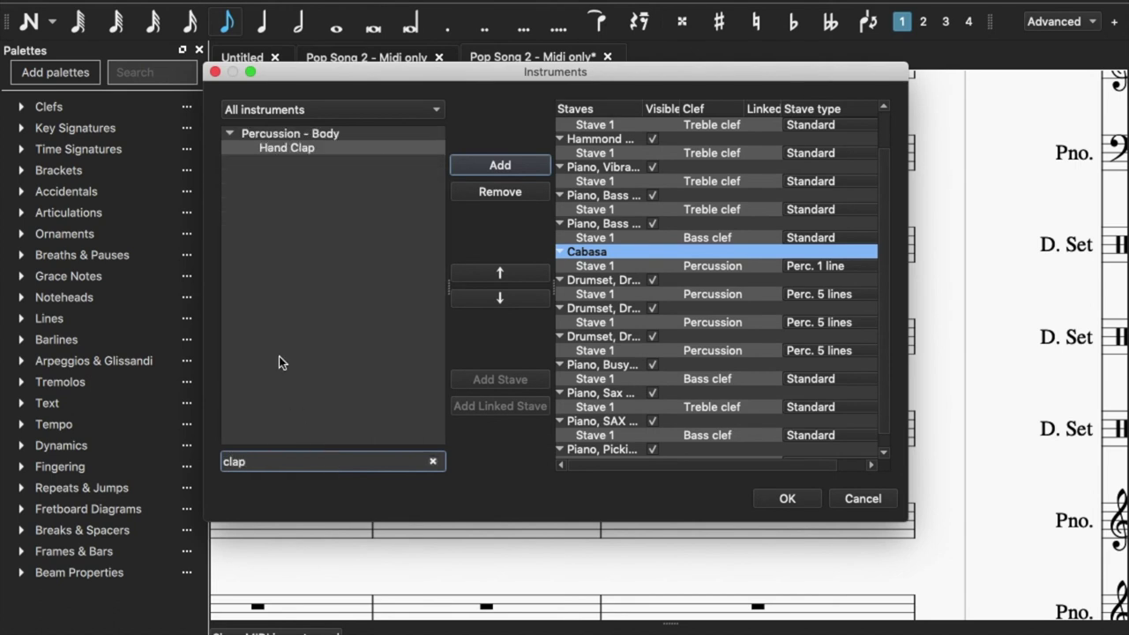
{"action": "double_click", "coordinate": [352, 148]}
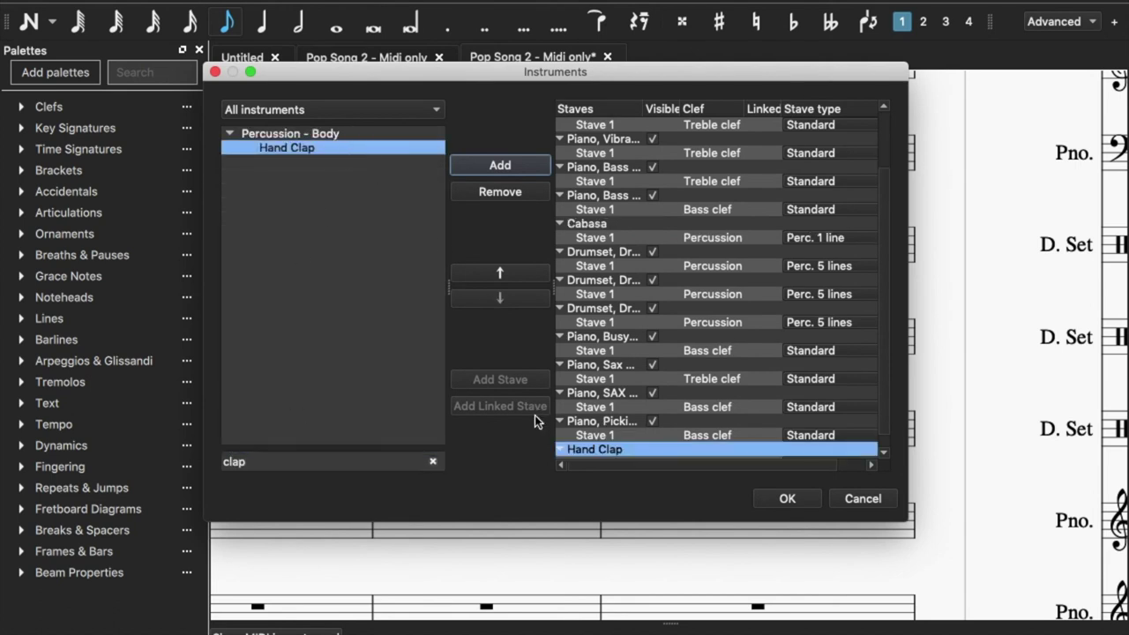
{"action": "left_click", "coordinate": [492, 273]}
{"action": "left_click", "coordinate": [492, 273]}
{"action": "left_click", "coordinate": [492, 274]}
{"action": "left_click", "coordinate": [492, 273]}
{"action": "left_click", "coordinate": [492, 274]}
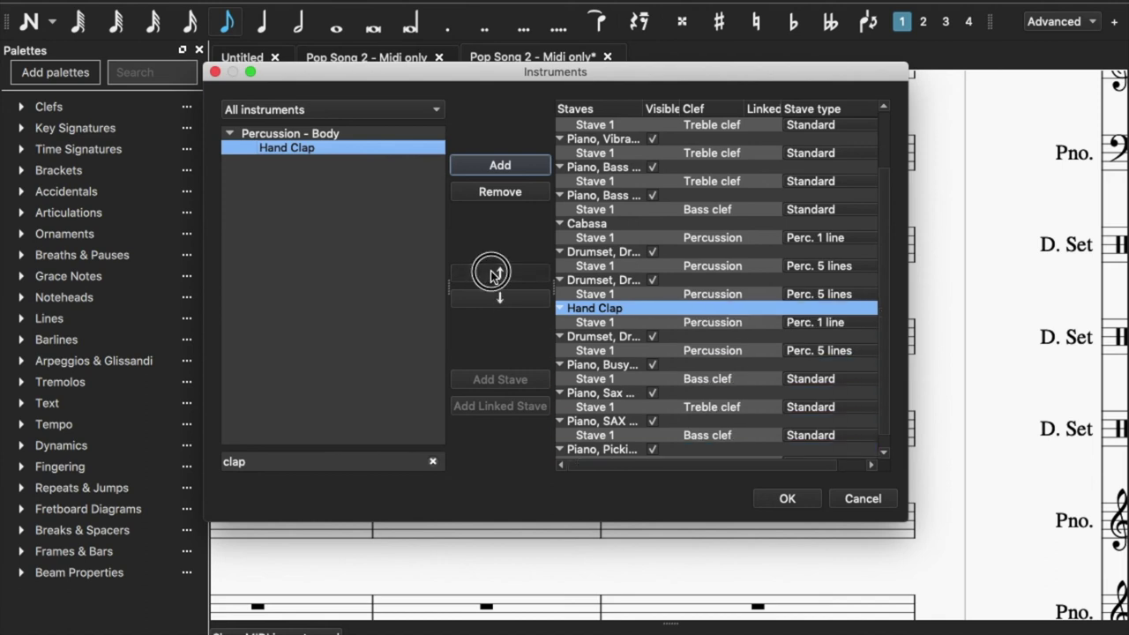
{"action": "left_click", "coordinate": [492, 274]}
{"action": "left_click", "coordinate": [492, 274]}
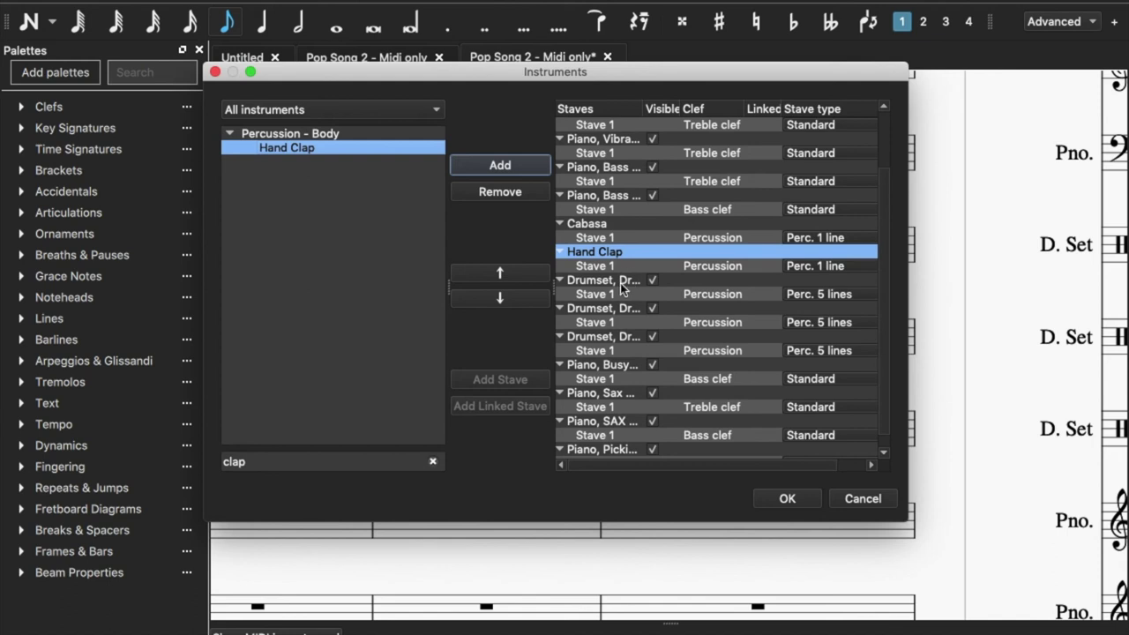
- Confirm the Instruments dialog and scroll the score to check the new rest-only Cabasa and Hand Clap staves
{"action": "left_click", "coordinate": [788, 498]}
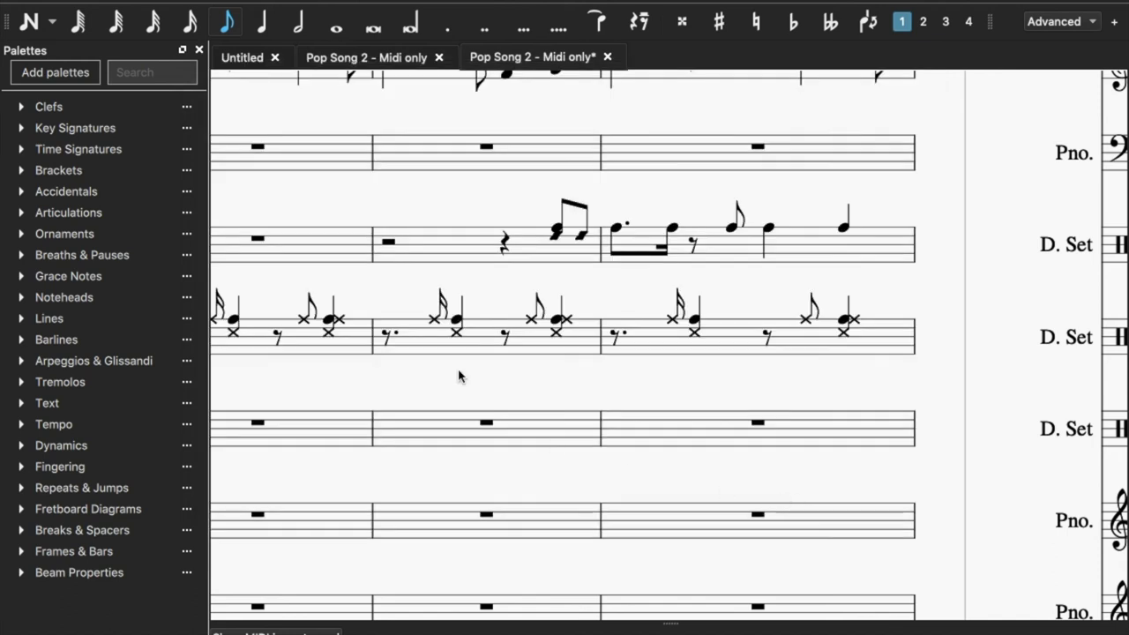
{"action": "scroll", "coordinate": [410, 347], "scroll_direction": "right", "scroll_amount": 10}
{"action": "scroll", "coordinate": [411, 347], "scroll_direction": "right", "scroll_amount": 5}
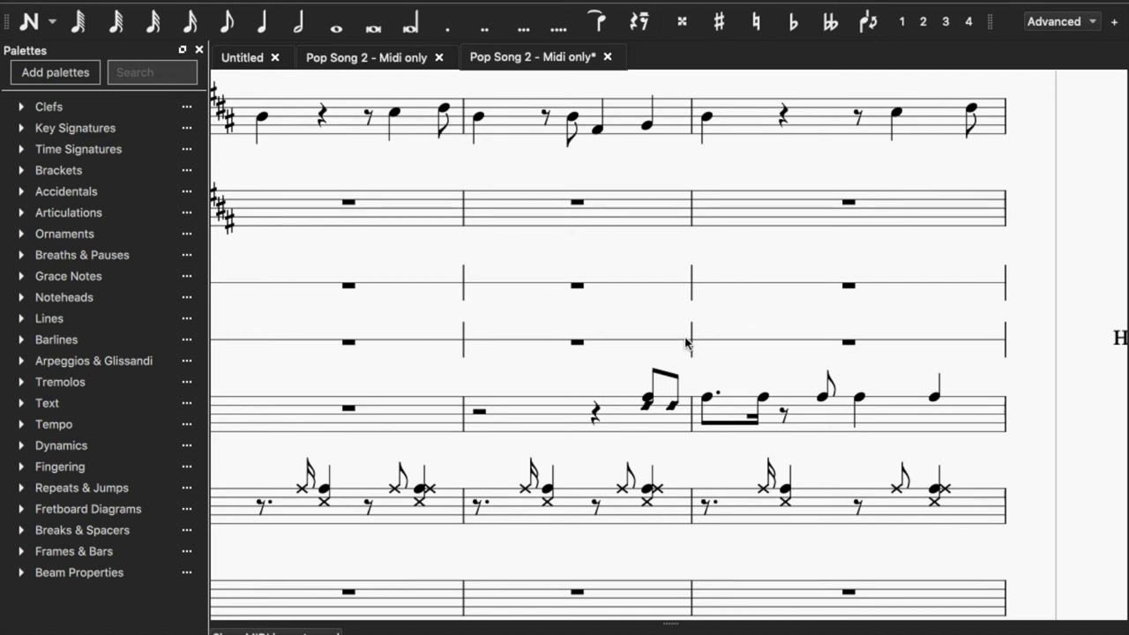
{"action": "scroll", "coordinate": [687, 343], "scroll_direction": "left", "scroll_amount": 5}
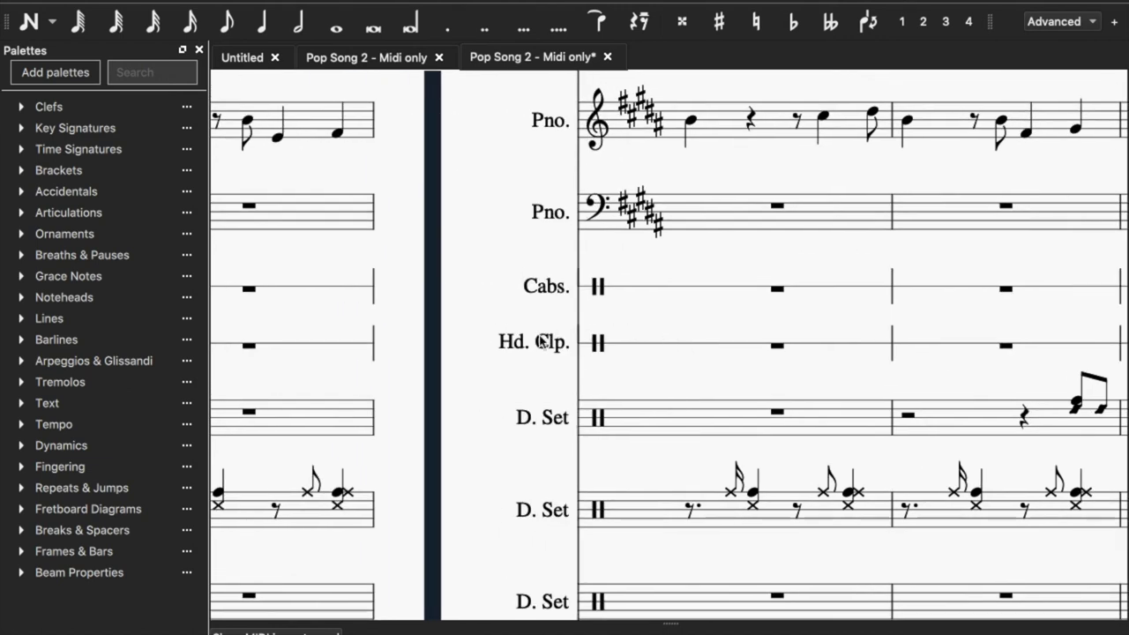
{"action": "scroll", "coordinate": [721, 326], "scroll_direction": "right", "scroll_amount": 5}
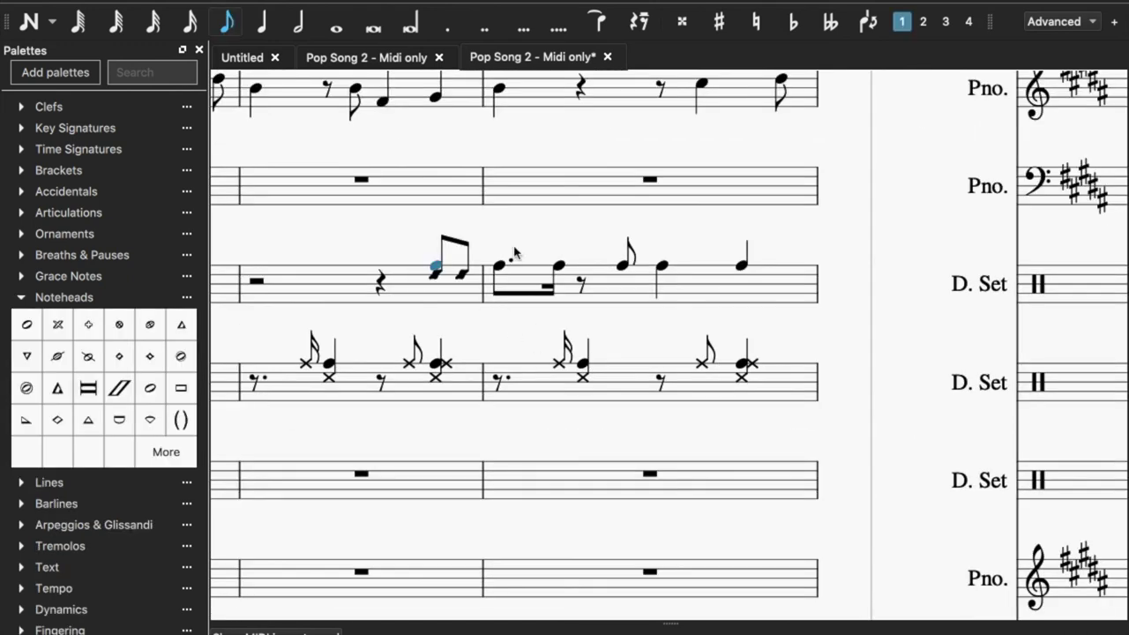
{"action": "scroll", "coordinate": [524, 225], "scroll_direction": "left", "scroll_amount": 5}
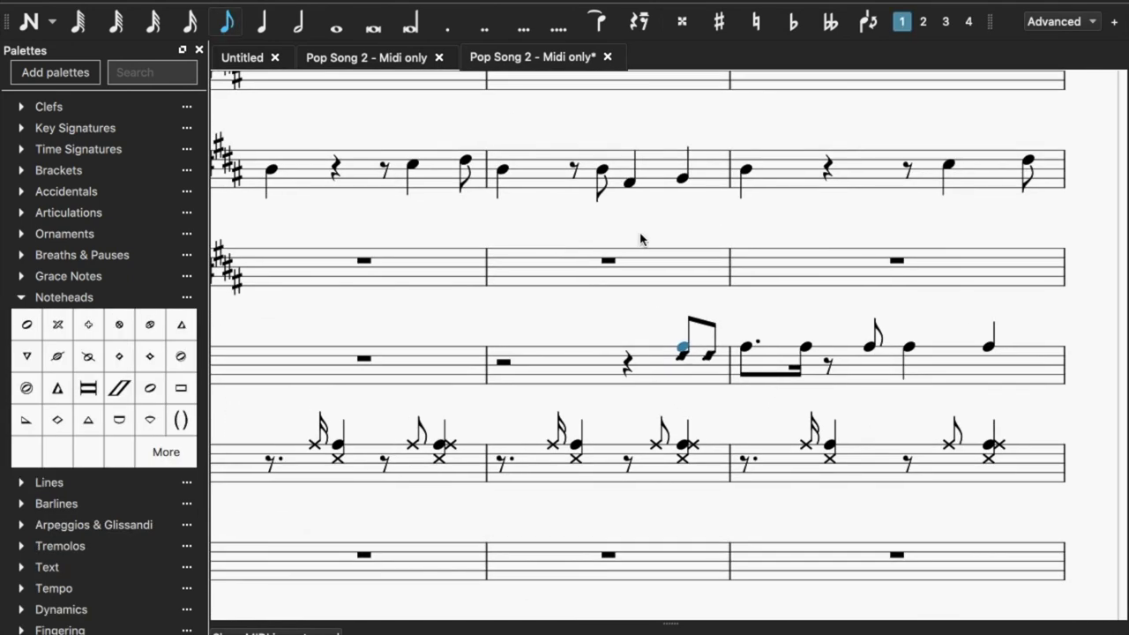
{"action": "scroll", "coordinate": [640, 239], "scroll_direction": "left", "scroll_amount": 3}
{"action": "scroll", "coordinate": [640, 239], "scroll_direction": "left", "scroll_amount": 2}
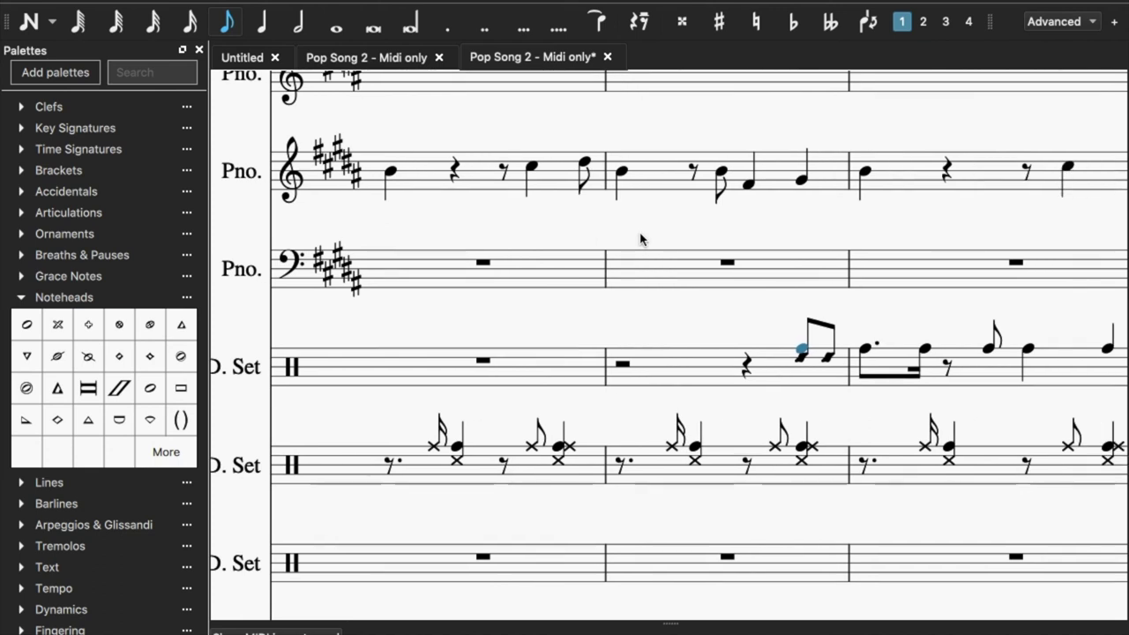
{"action": "key", "text": "Right"}
{"action": "key", "text": "Right"}
{"action": "key", "text": "Right"}
{"action": "scroll", "coordinate": [797, 353], "scroll_direction": "right", "scroll_amount": 5}
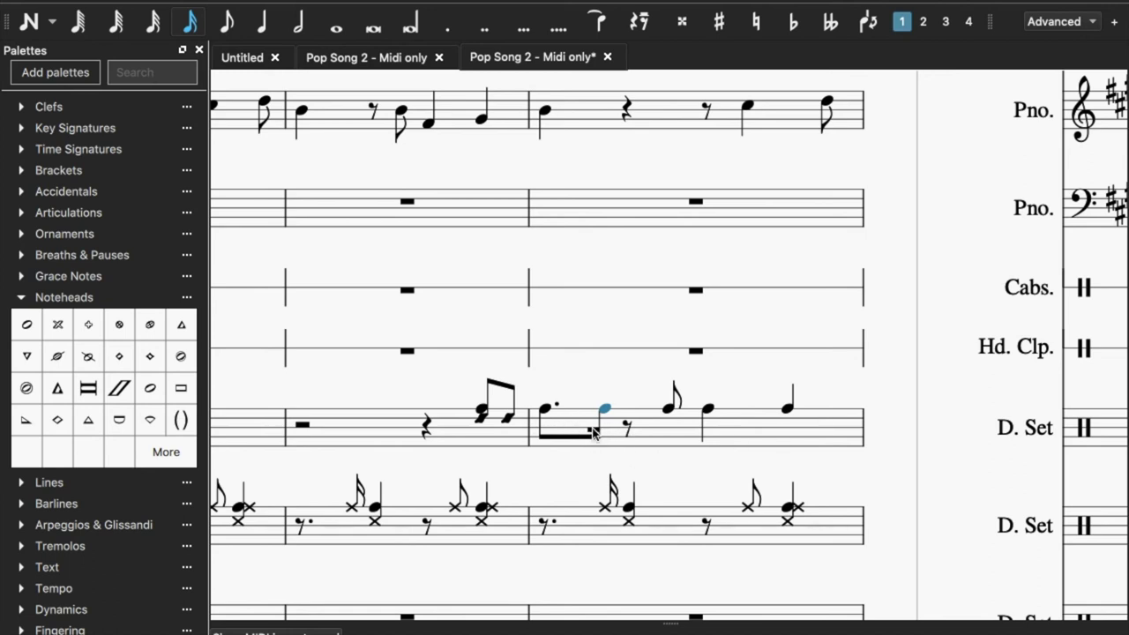
- Turn the drum measure's sixteenth note into a dotted eighth
{"action": "left_click", "coordinate": [626, 427]}
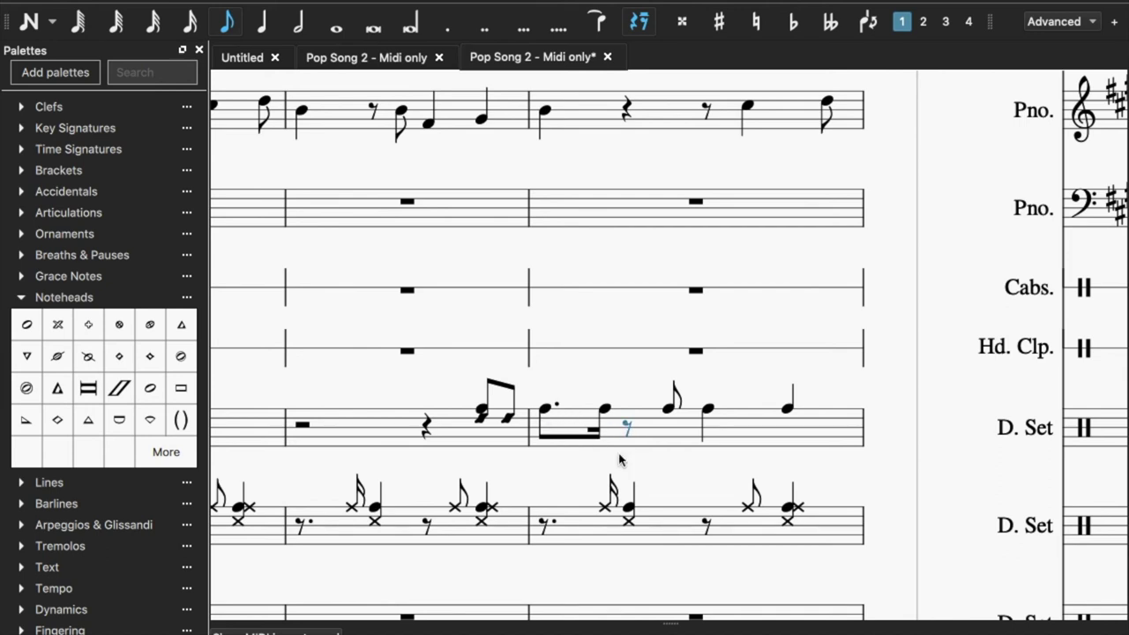
{"action": "left_click", "coordinate": [605, 409]}
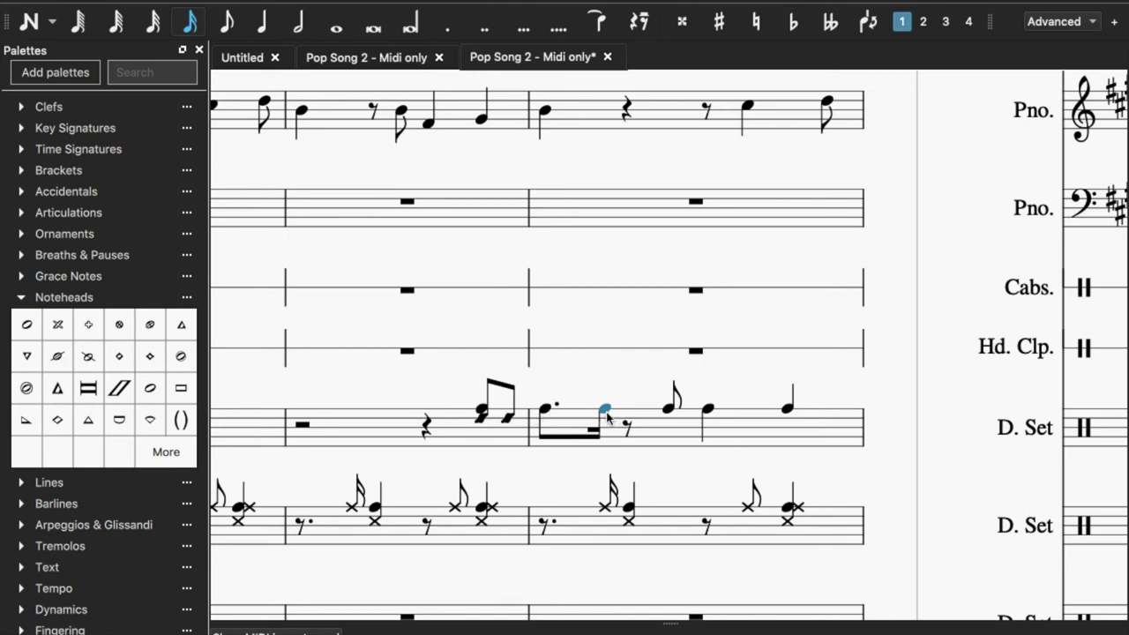
{"action": "left_click", "coordinate": [226, 21]}
{"action": "left_click", "coordinate": [445, 33]}
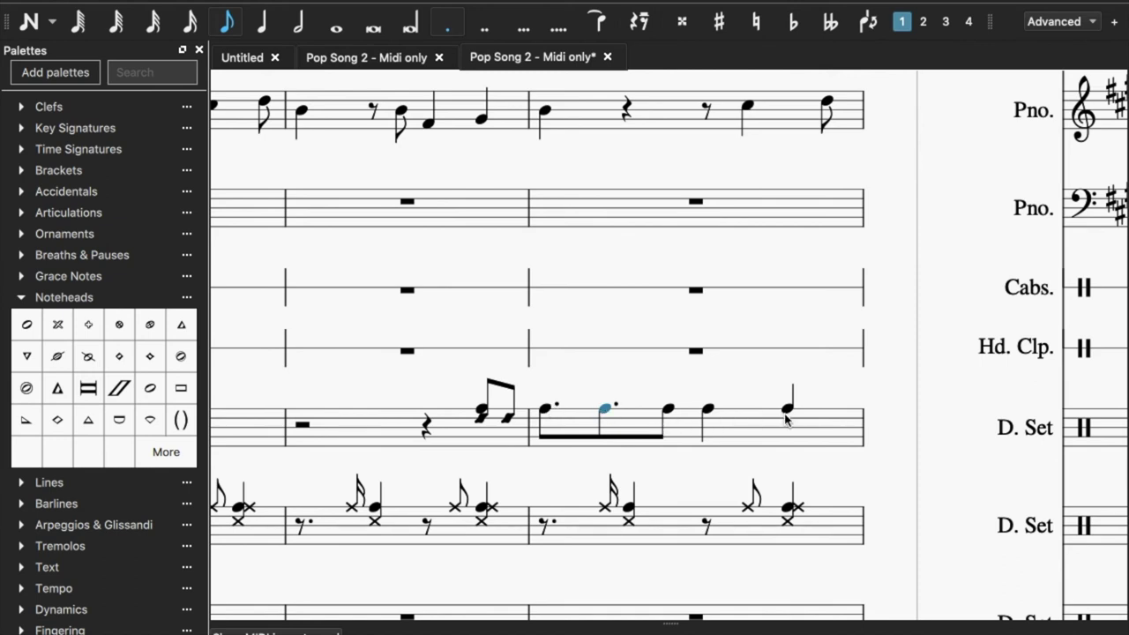
- Copy the edited drum measure into the Hand Clap staff's matching bar
{"action": "left_click", "coordinate": [737, 438]}
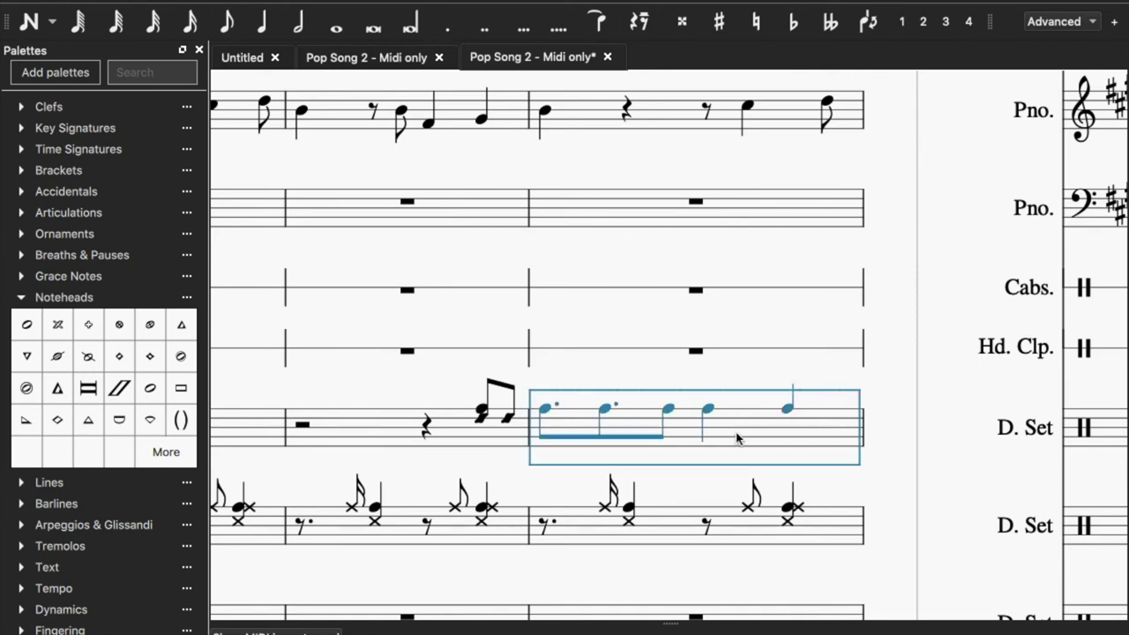
{"action": "left_click", "coordinate": [642, 361]}
{"action": "left_click", "coordinate": [695, 351]}
{"action": "key", "text": "ctrl+v"}
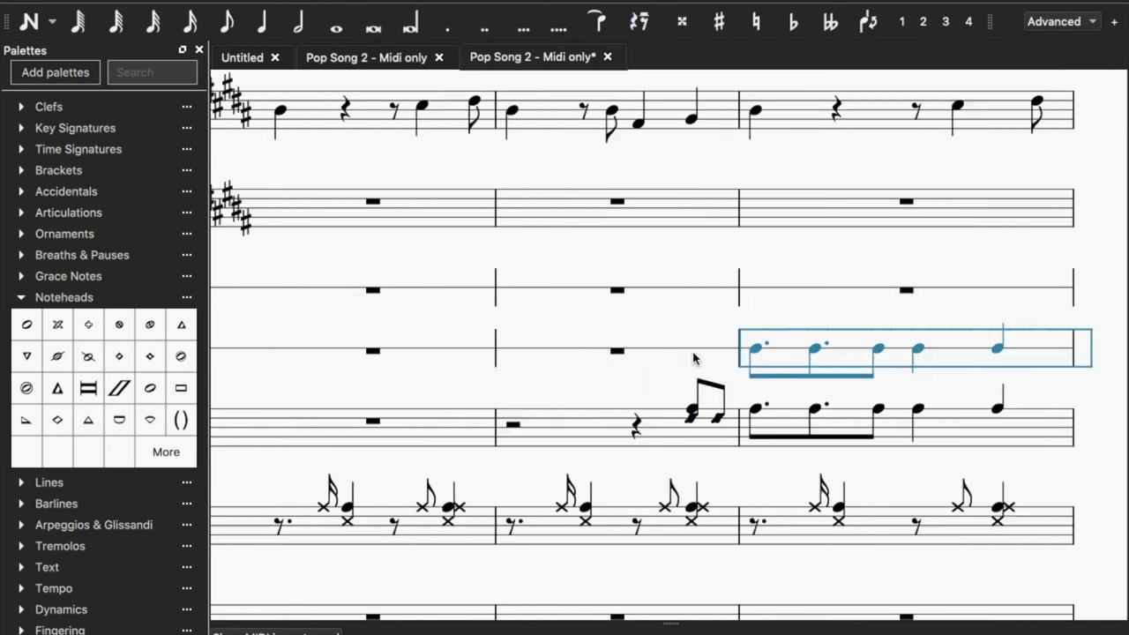
{"action": "left_click", "coordinate": [907, 291]}
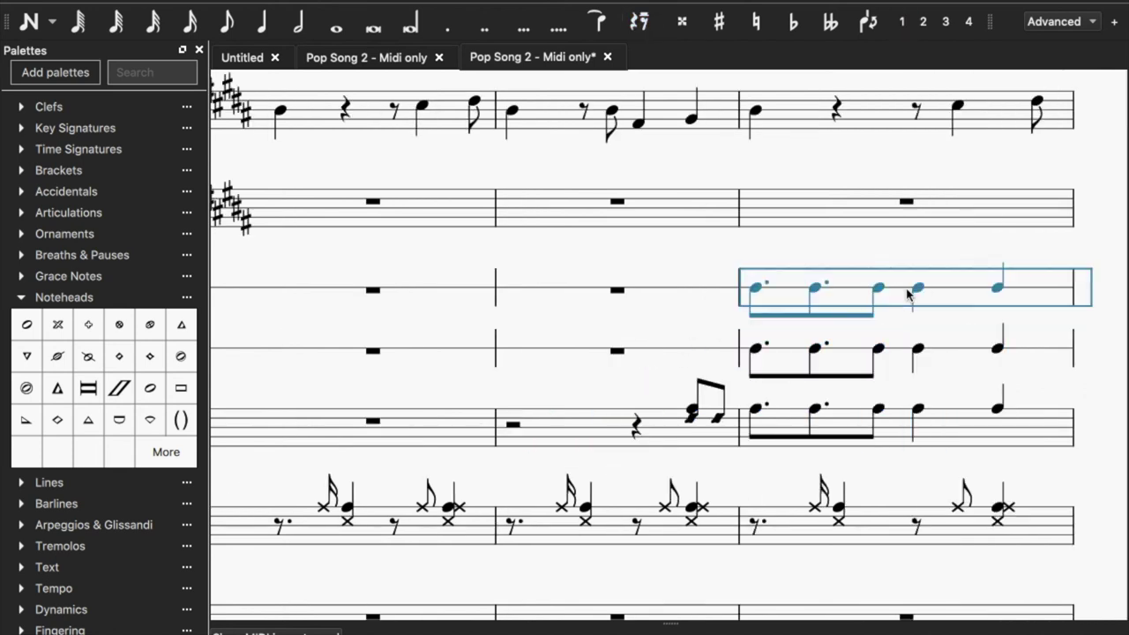
- Paste the drum rhythm into the Cabasa bar and turn its first hit into a rest
{"action": "key", "text": "ctrl+v"}
{"action": "scroll", "coordinate": [907, 323], "scroll_direction": "right", "scroll_amount": 5}
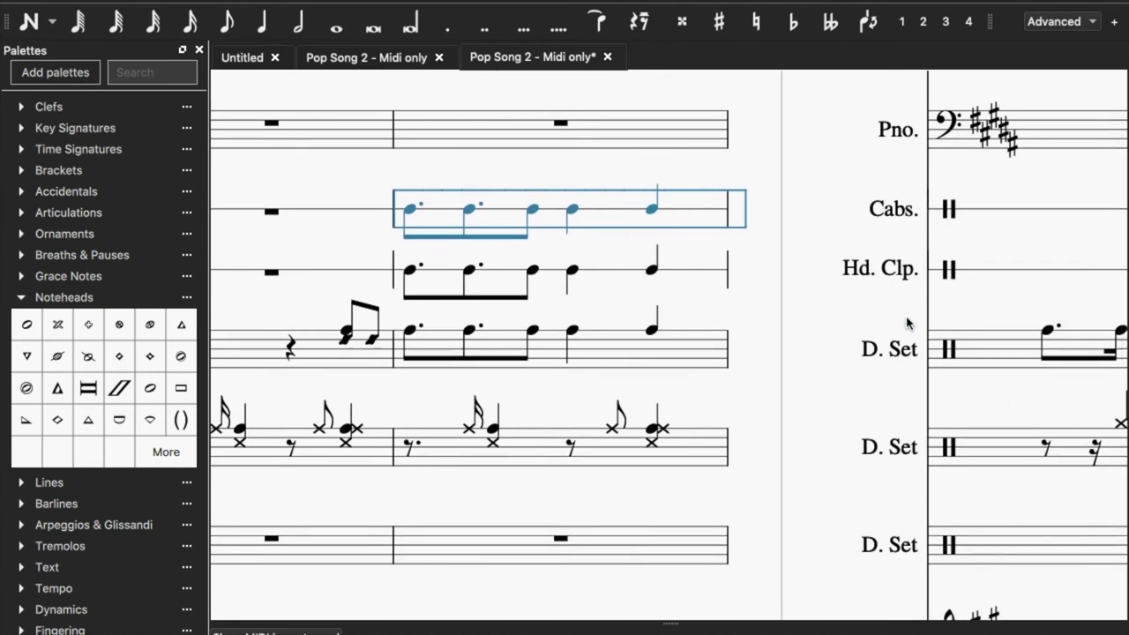
{"action": "left_click", "coordinate": [411, 271]}
{"action": "left_click", "coordinate": [470, 209]}
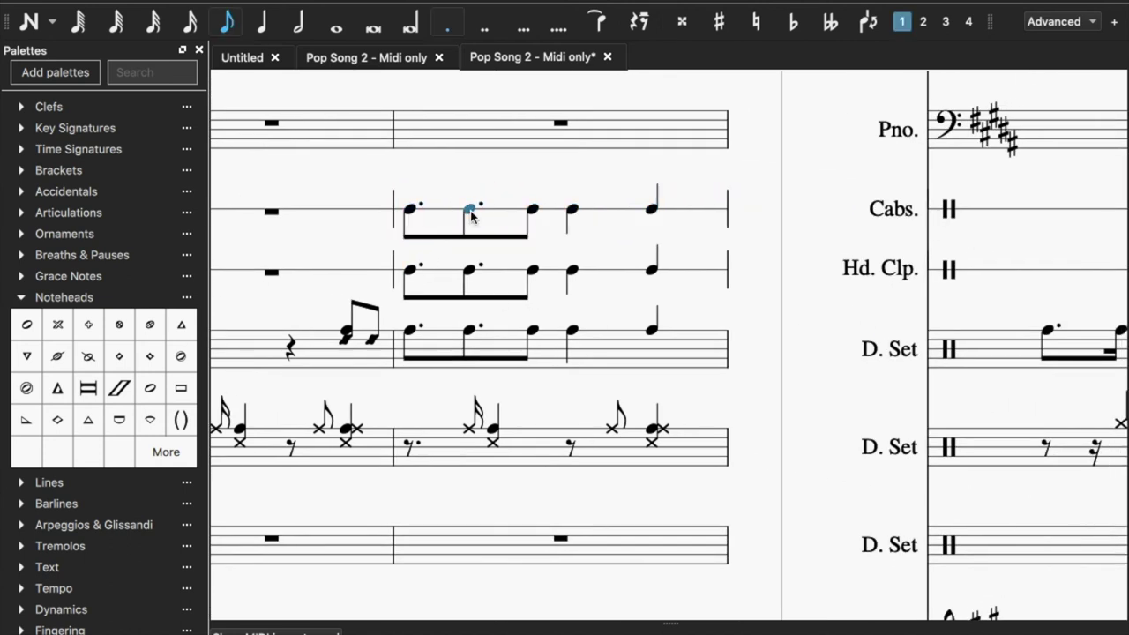
{"action": "key", "text": "0"}
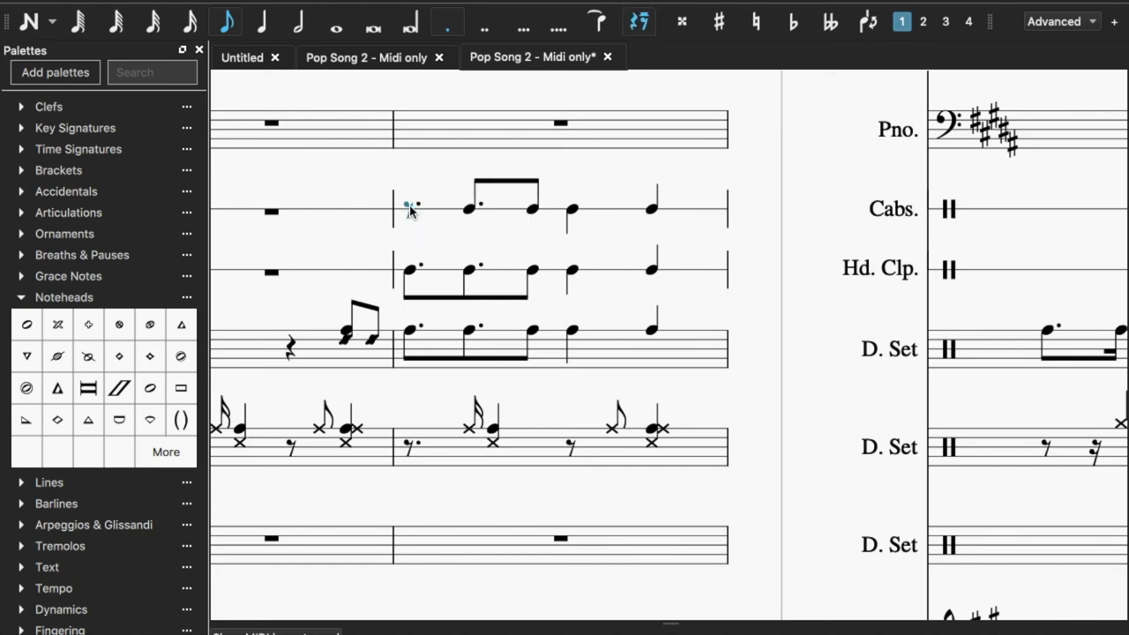
- Replace two Hand Clap notes and the Cabasa beat-three quarter note with rests
{"action": "left_click", "coordinate": [469, 272]}
{"action": "key", "text": "shift+Right"}
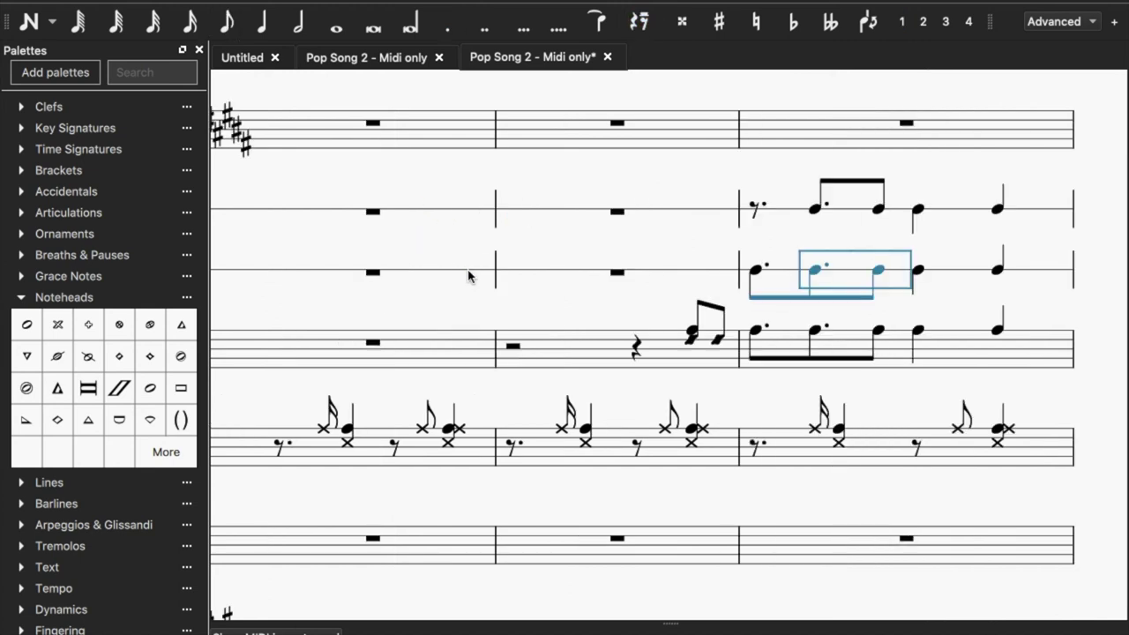
{"action": "key", "text": "Delete"}
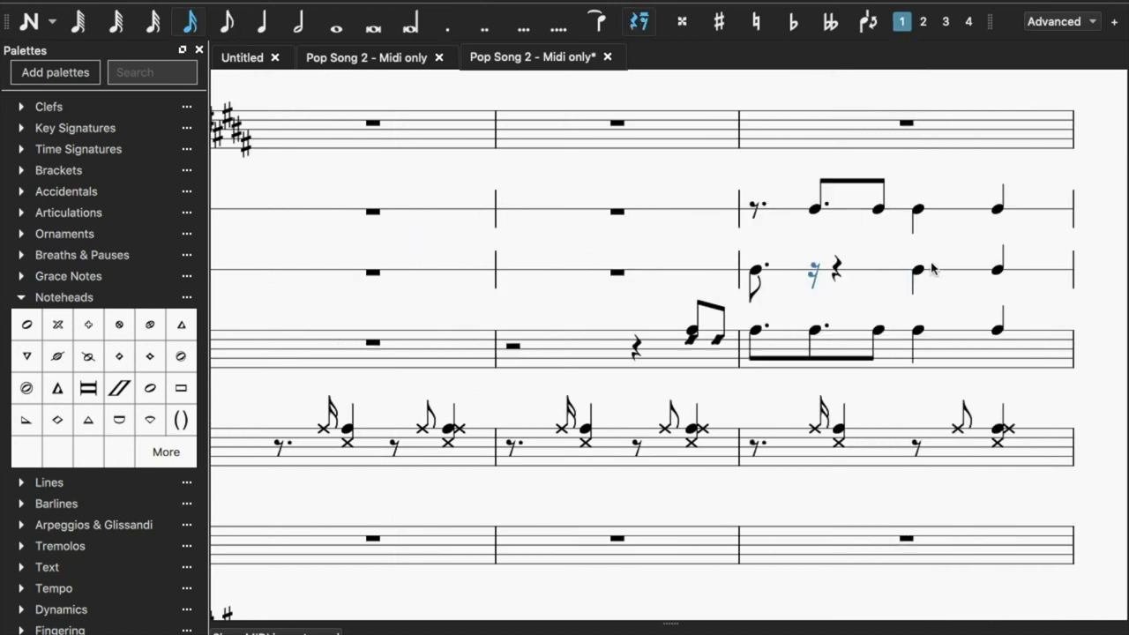
{"action": "left_click", "coordinate": [919, 210]}
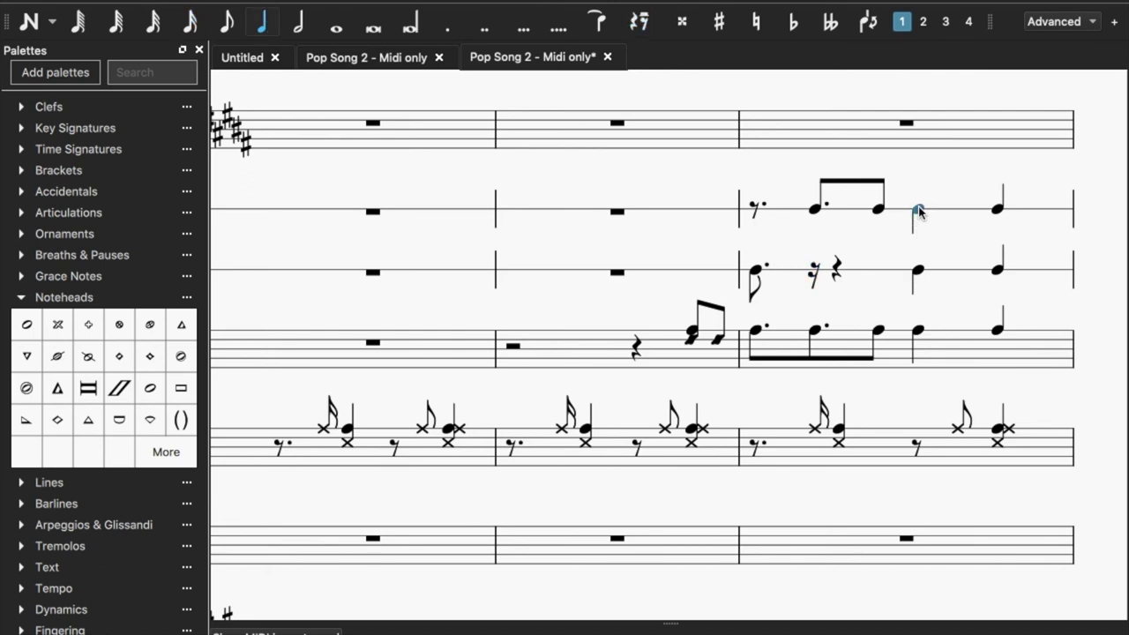
{"action": "key", "text": "Delete"}
{"action": "left_click", "coordinate": [916, 273]}
{"action": "left_click", "coordinate": [1003, 209]}
{"action": "scroll", "coordinate": [953, 215], "scroll_direction": "up", "scroll_amount": 3}
{"action": "scroll", "coordinate": [903, 214], "scroll_direction": "left", "scroll_amount": 5}
{"action": "scroll", "coordinate": [902, 214], "scroll_direction": "right", "scroll_amount": 8}
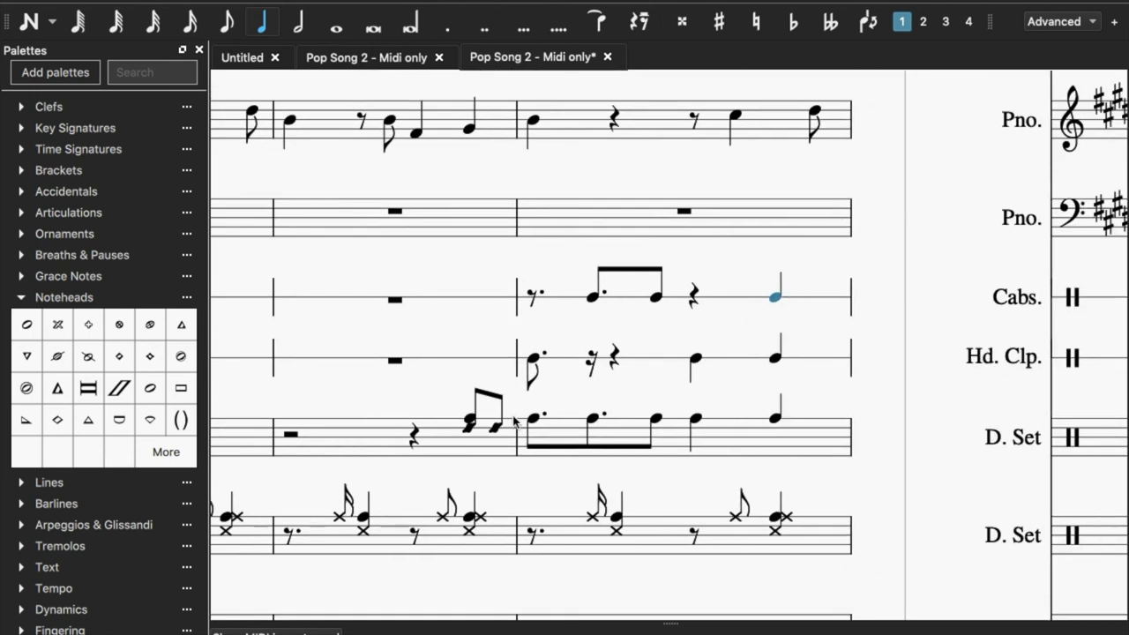
- Paste the preceding drum measure into the Cabasa and Hand Clap staves
{"action": "left_click", "coordinate": [472, 425]}
{"action": "scroll", "coordinate": [472, 424], "scroll_direction": "left", "scroll_amount": 3}
{"action": "left_click", "coordinate": [560, 436], "text": "shift"}
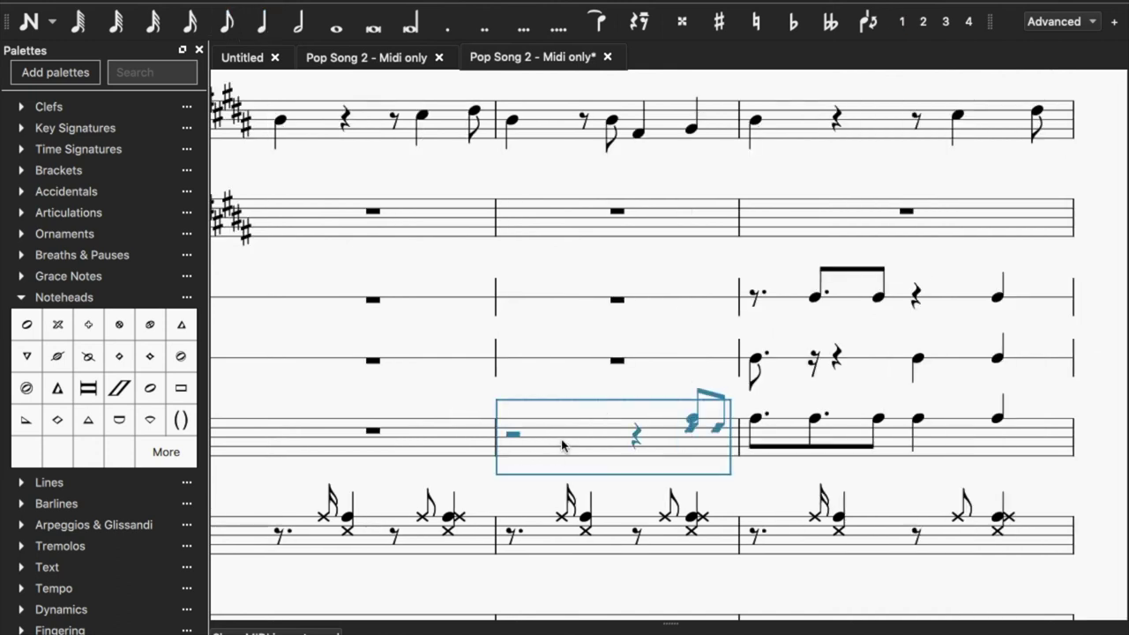
{"action": "left_click", "coordinate": [616, 300]}
{"action": "key", "text": "ctrl+v"}
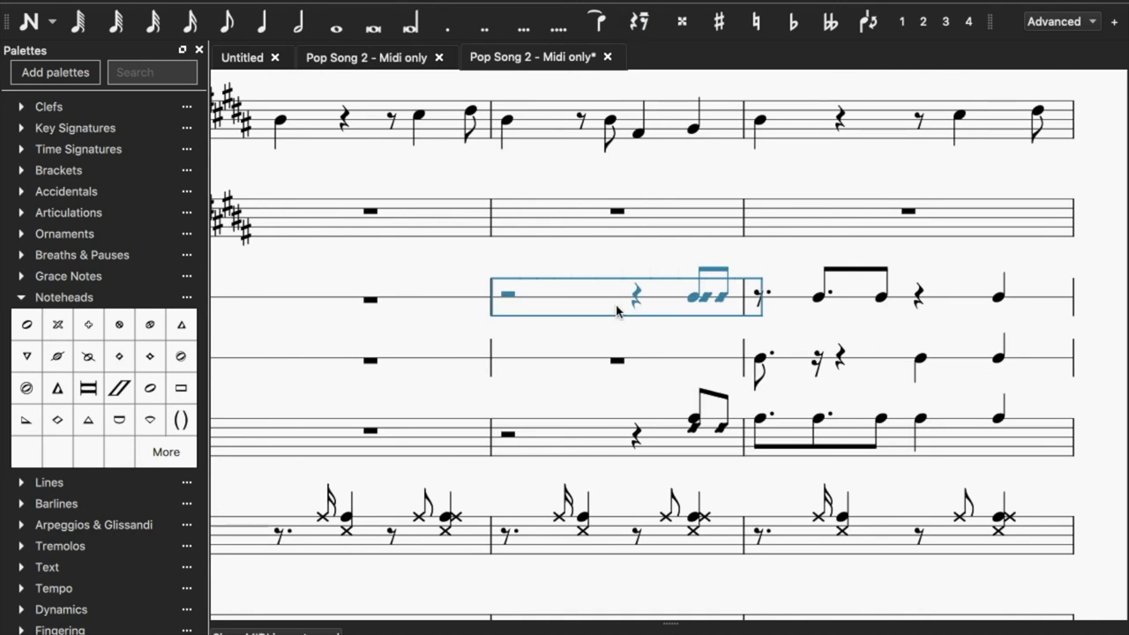
{"action": "left_click", "coordinate": [616, 362]}
{"action": "key", "text": "ctrl+v"}
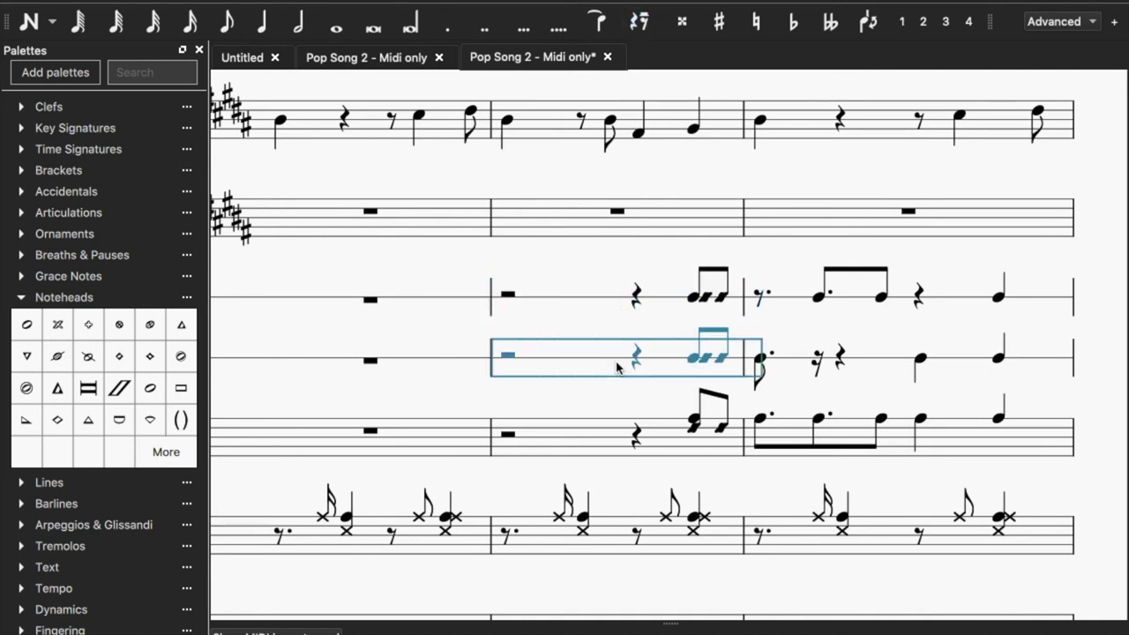
- Delete the extra chord noteheads so both staves' eighth-note pairs hold single notes
{"action": "left_click", "coordinate": [706, 362]}
{"action": "key", "text": "Delete"}
{"action": "left_click", "coordinate": [706, 300]}
{"action": "key", "text": "Delete"}
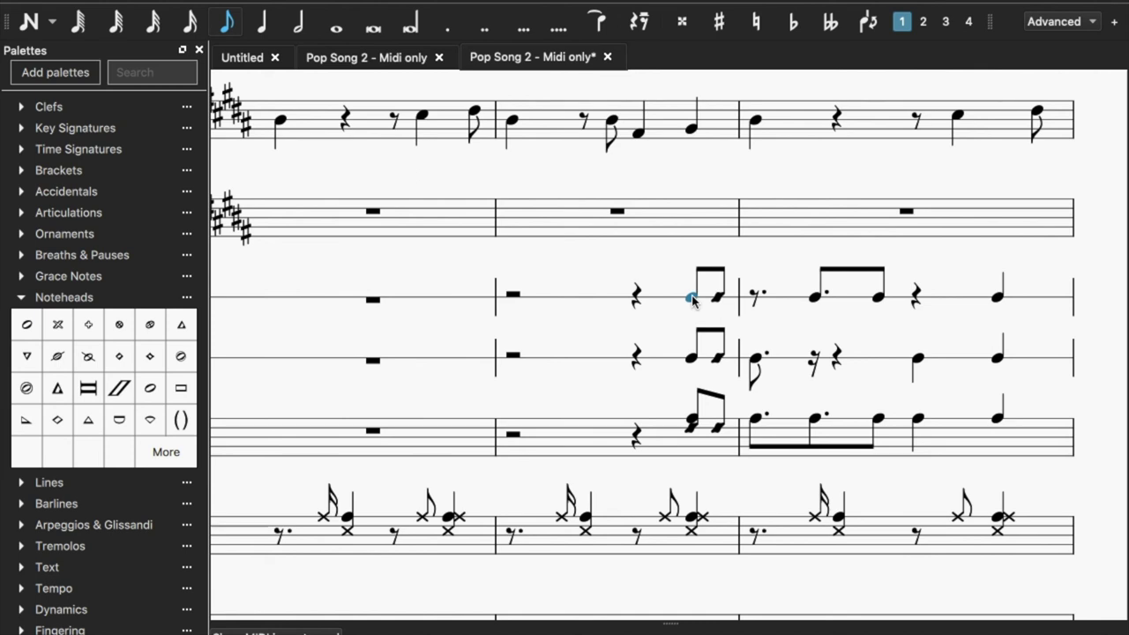
{"action": "key", "text": "shift+Right"}
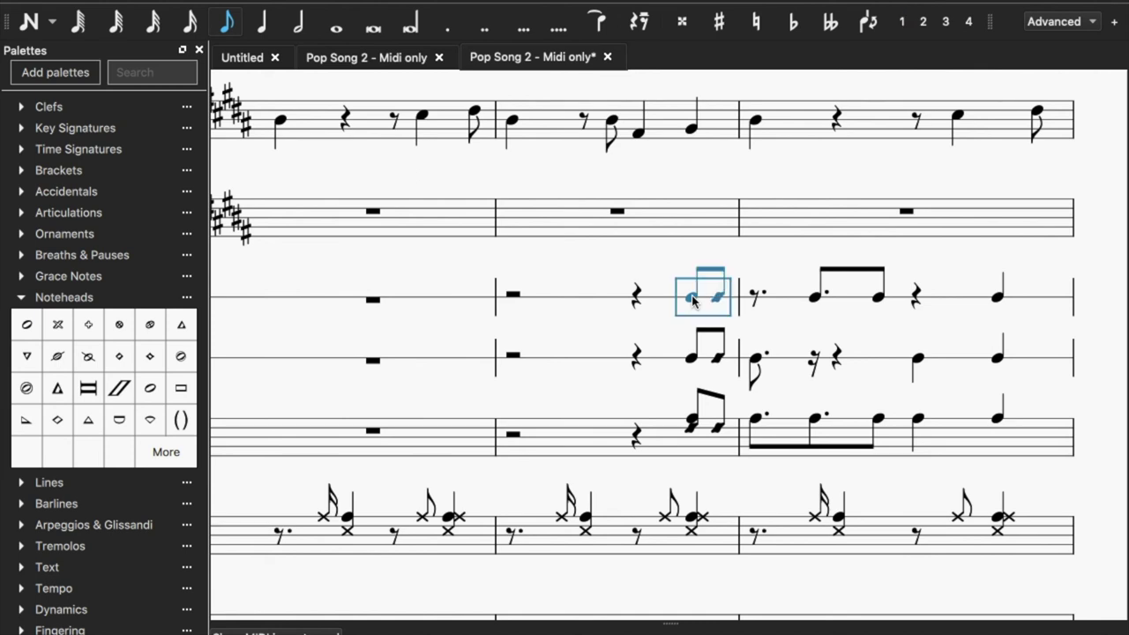
{"action": "left_click", "coordinate": [693, 364], "text": "shift"}
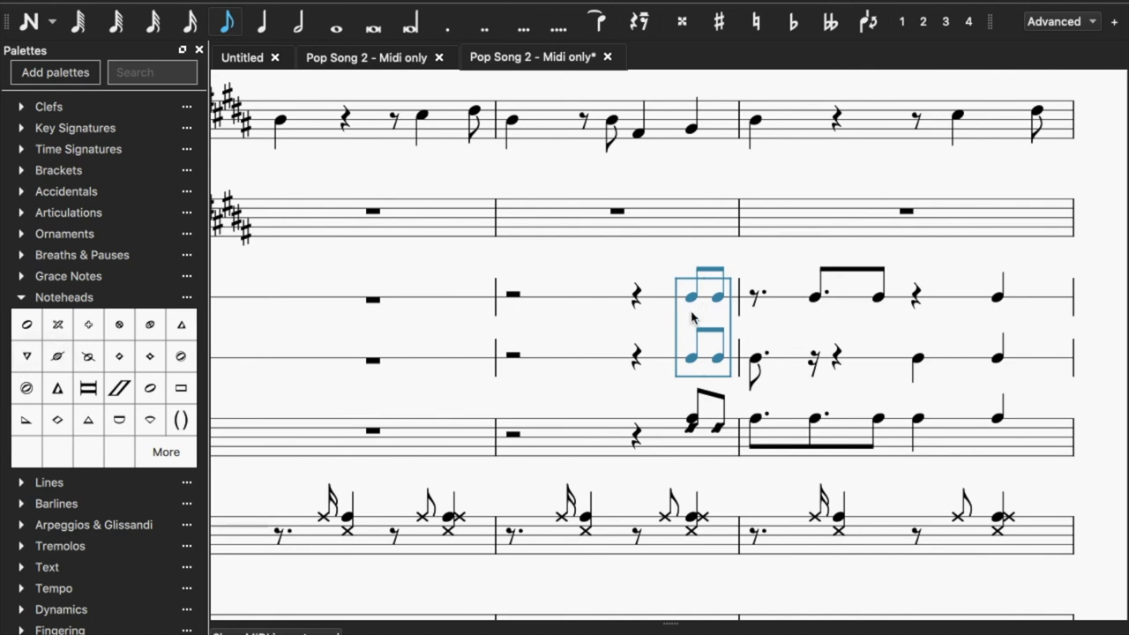
- Change the opening Hd. Clp. dotted eighth to a quarter, giving quarter, quarter rest, quarter, quarter
{"action": "key", "text": "Escape"}
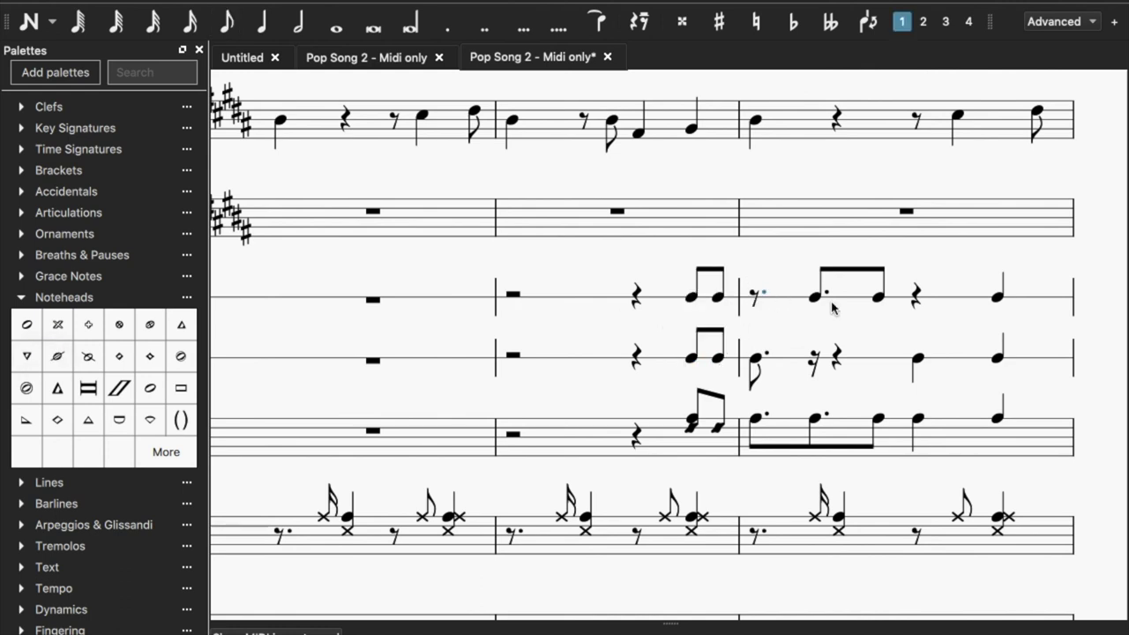
{"action": "scroll", "coordinate": [832, 308], "scroll_direction": "right", "scroll_amount": 5}
{"action": "scroll", "coordinate": [540, 326], "scroll_direction": "left", "scroll_amount": 1}
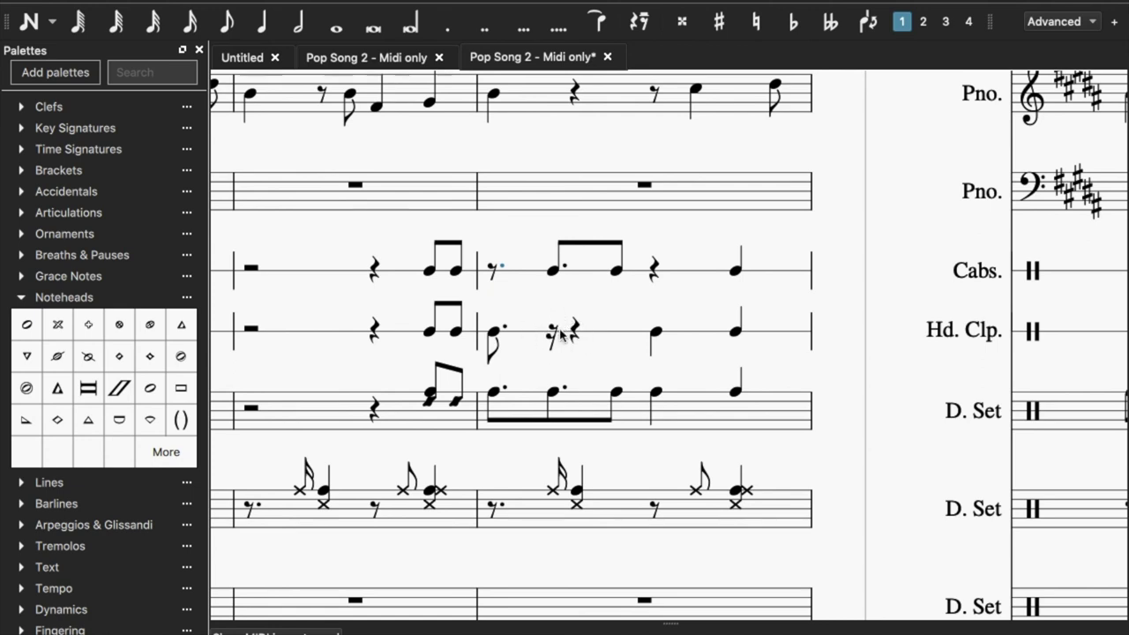
{"action": "left_click", "coordinate": [494, 334]}
{"action": "left_click", "coordinate": [265, 25]}
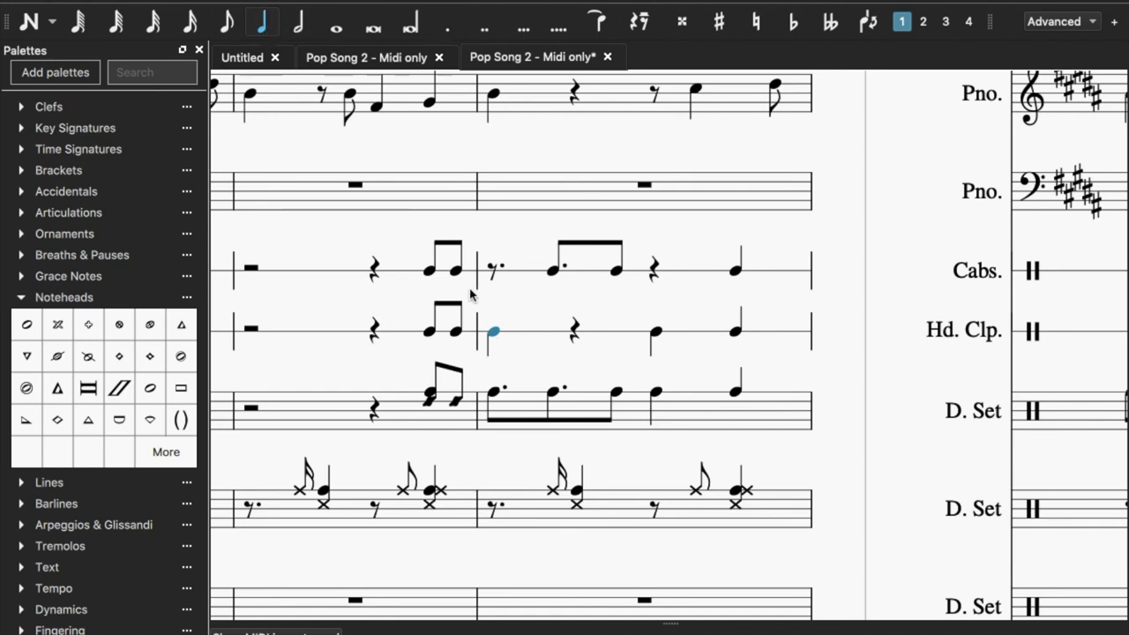
{"action": "left_click", "coordinate": [430, 272]}
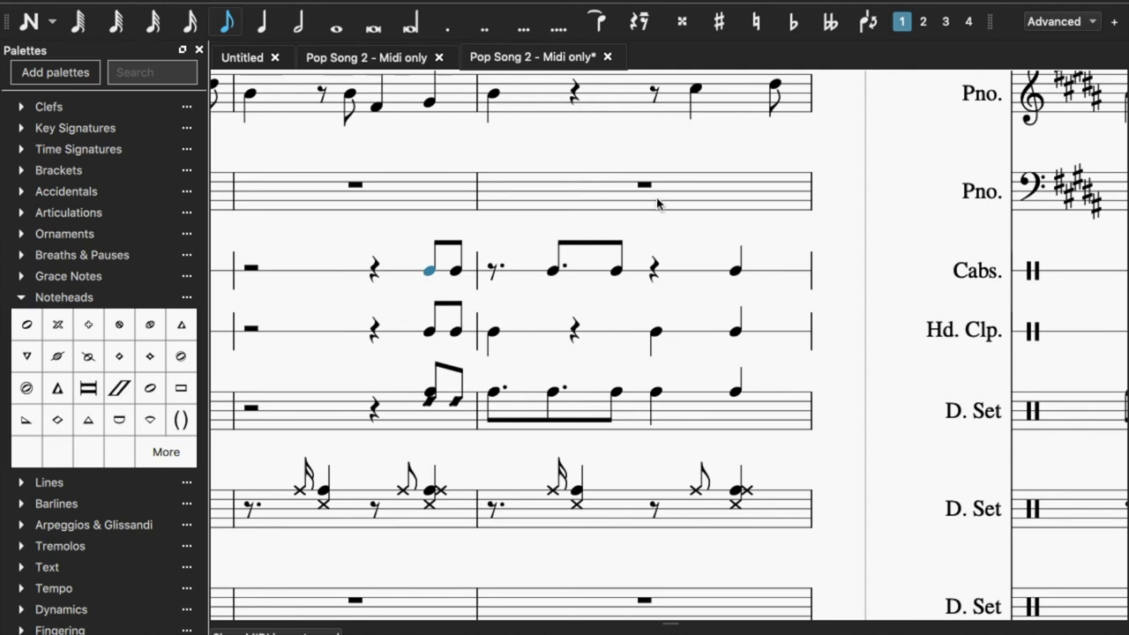
- Copy the Cabasa and Hand Clap groove bar together and paste it into the first bar
{"action": "scroll", "coordinate": [662, 219], "scroll_direction": "right", "scroll_amount": 5}
{"action": "left_click", "coordinate": [438, 238]}
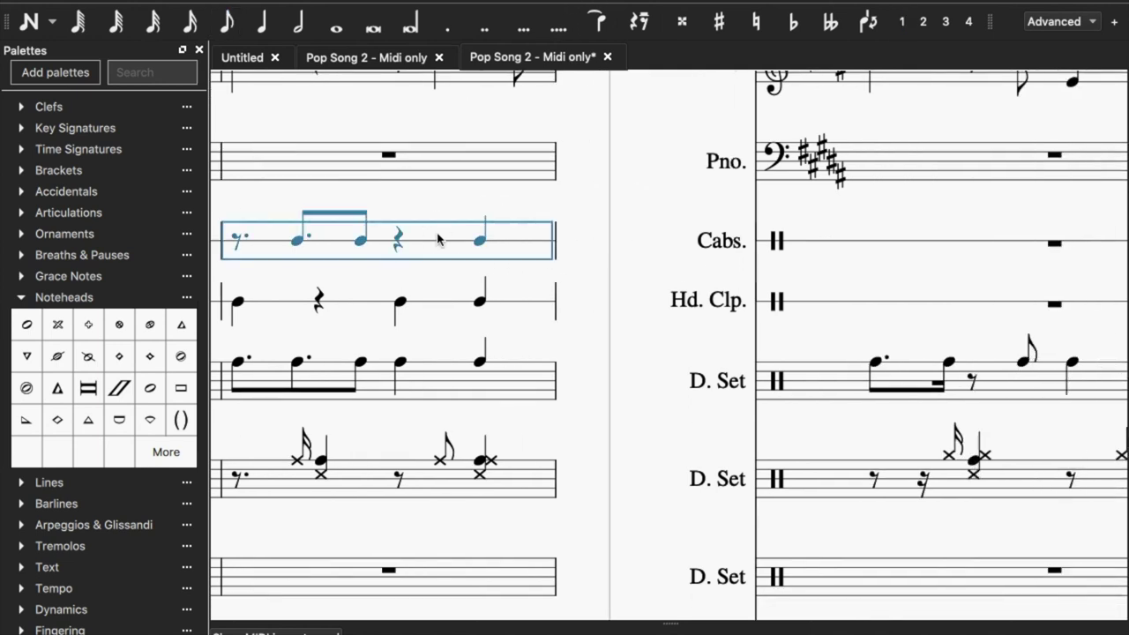
{"action": "key", "text": "shift+Down"}
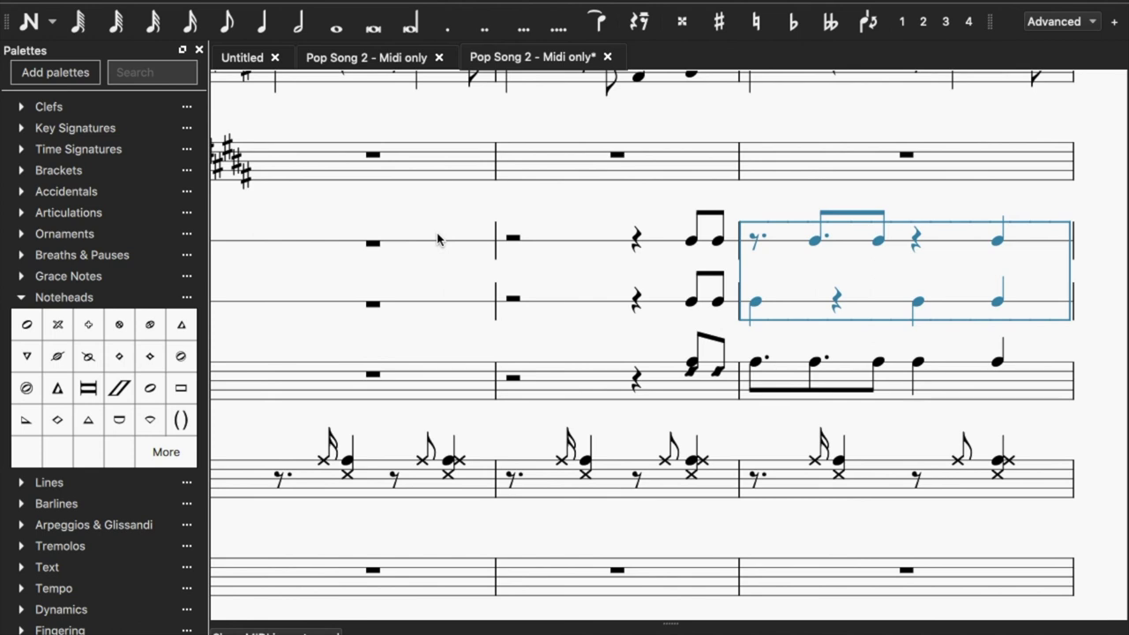
{"action": "key", "text": "ctrl+Home"}
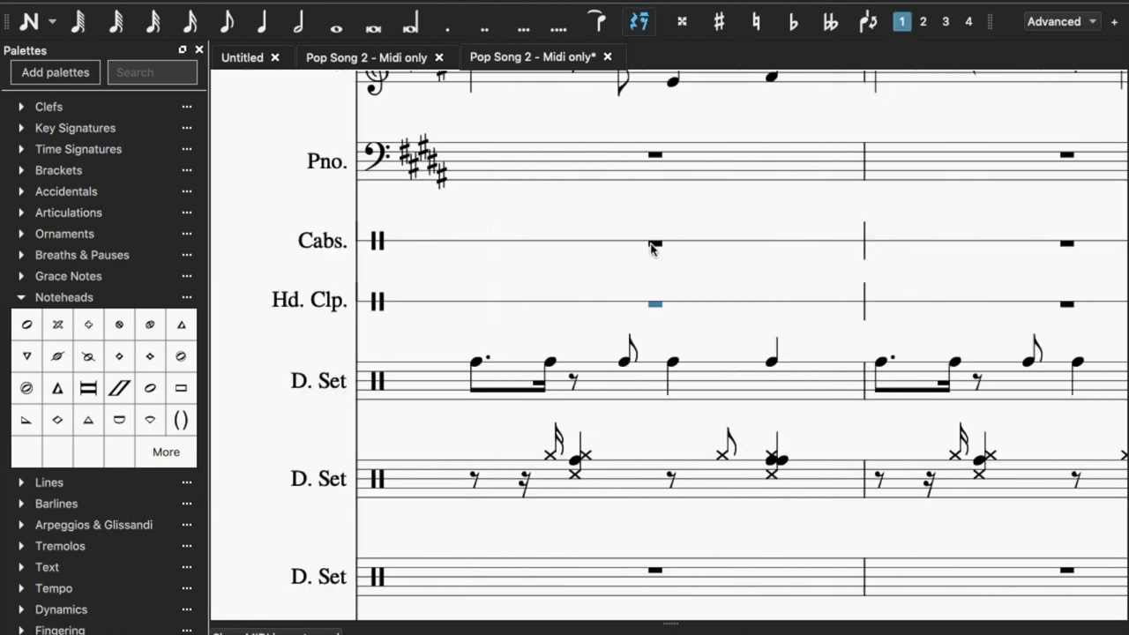
{"action": "key", "text": "ctrl+v"}
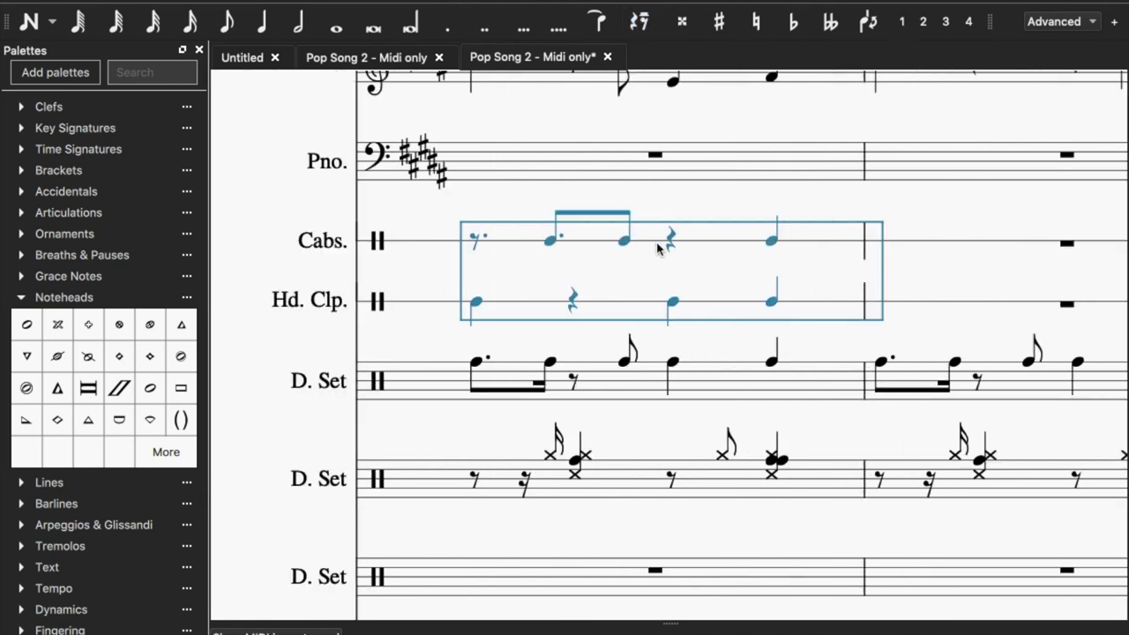
- Paste the groove into two more empty Cabasa and Hand Clap bars
{"action": "left_click", "coordinate": [1067, 246]}
{"action": "key", "text": "ctrl+v"}
{"action": "scroll", "coordinate": [1050, 273], "scroll_direction": "right", "scroll_amount": 5}
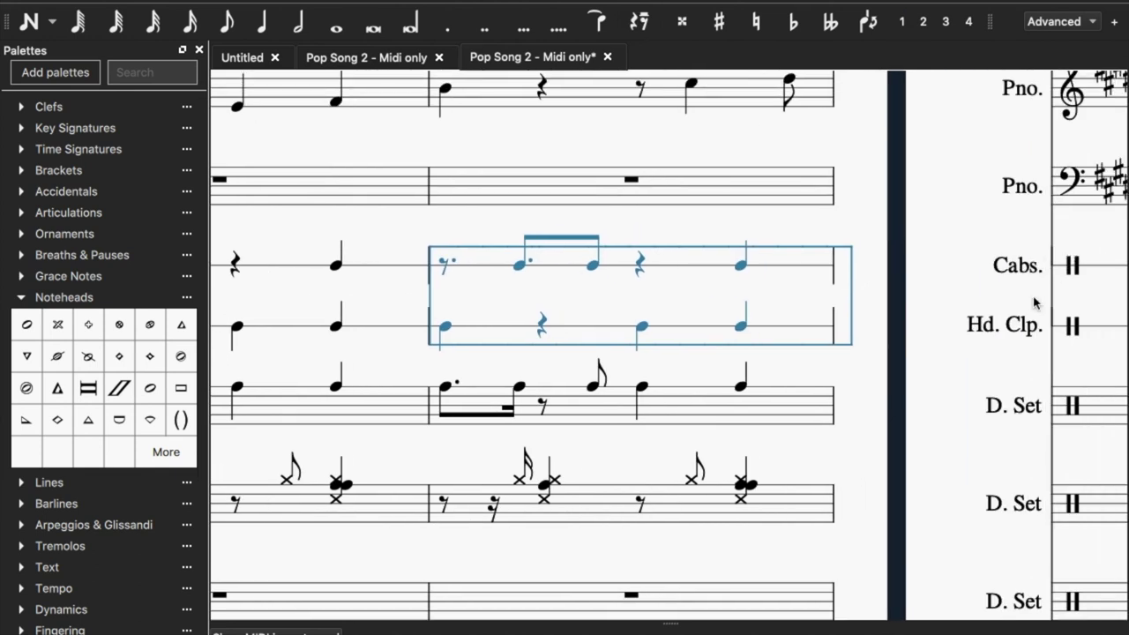
{"action": "left_click", "coordinate": [1083, 240]}
{"action": "key", "text": "ctrl+v"}
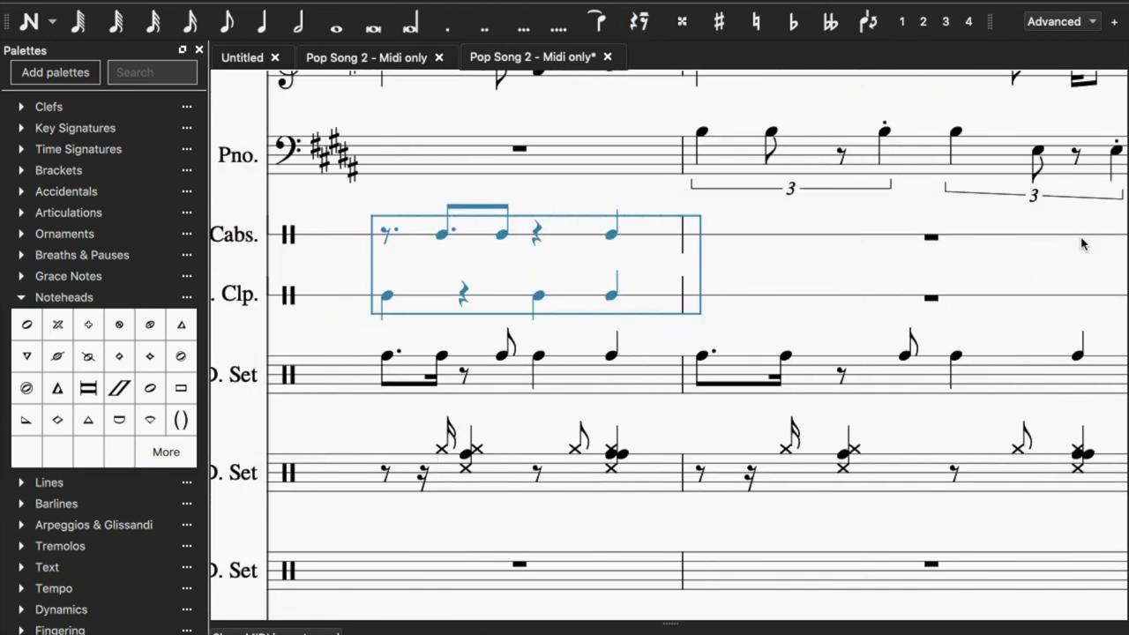
{"action": "scroll", "coordinate": [717, 344], "scroll_direction": "right", "scroll_amount": 10}
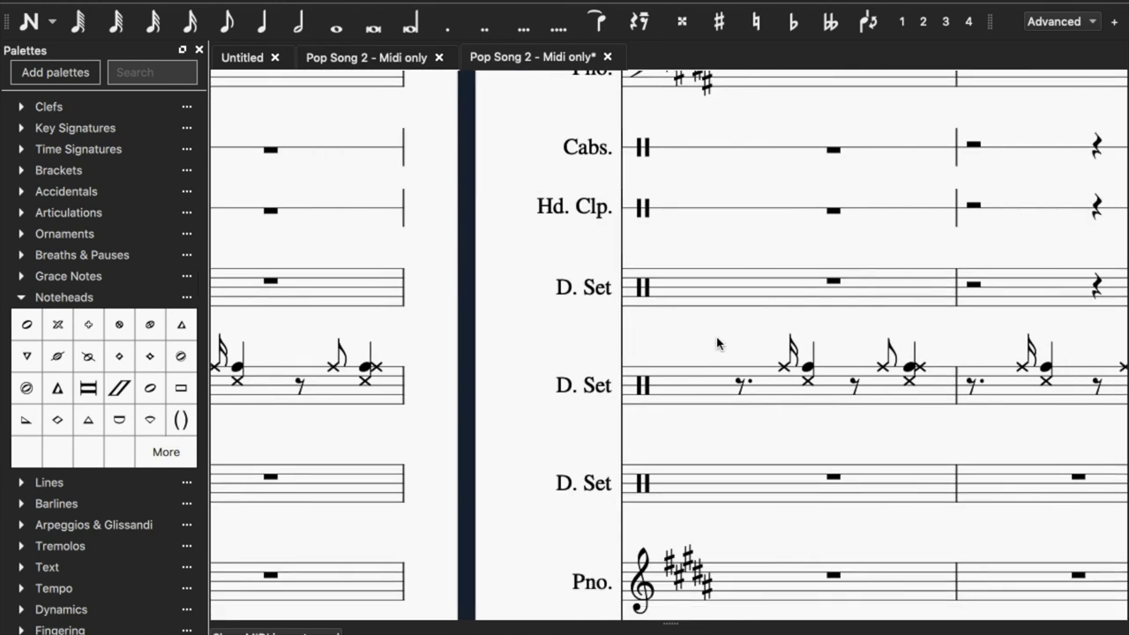
{"action": "scroll", "coordinate": [716, 344], "scroll_direction": "left", "scroll_amount": 5}
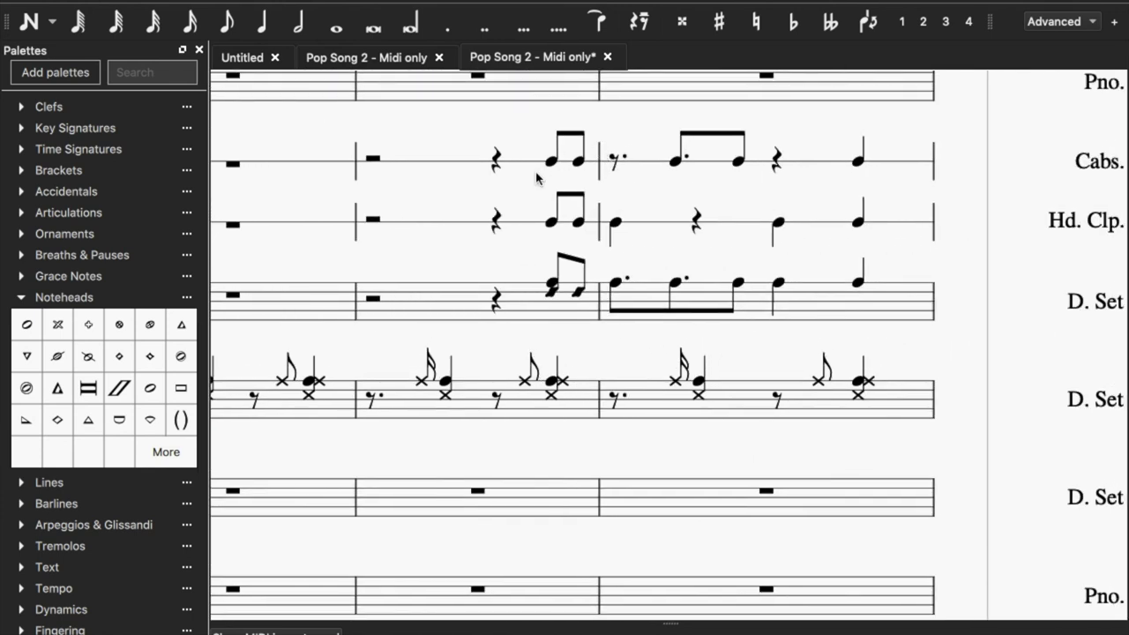
{"action": "left_click", "coordinate": [553, 164]}
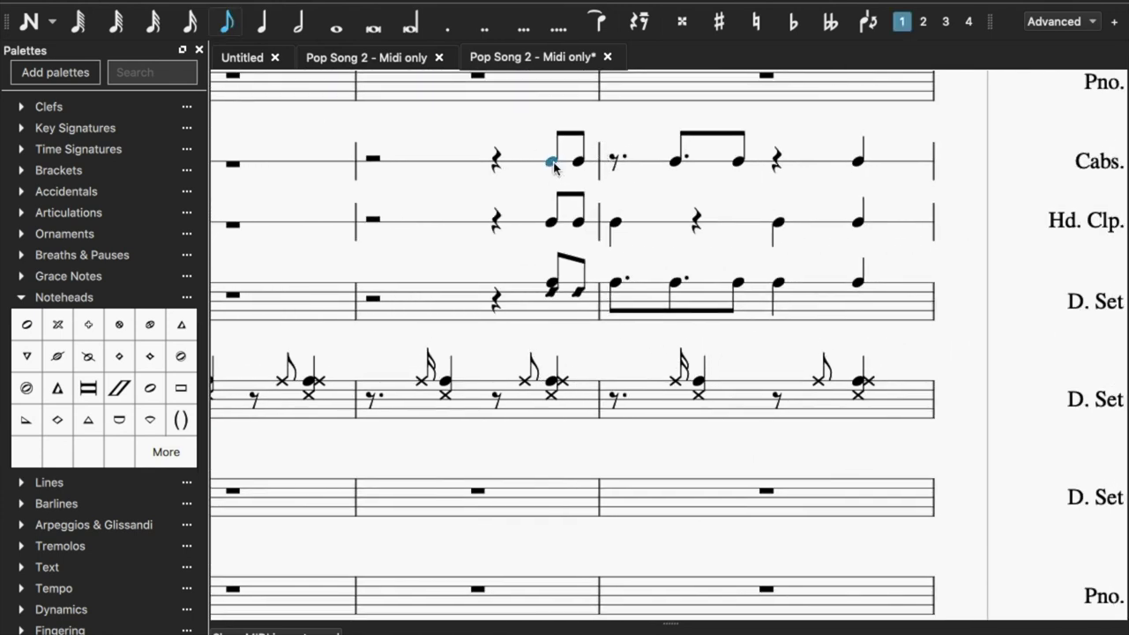
{"action": "key", "text": "space"}
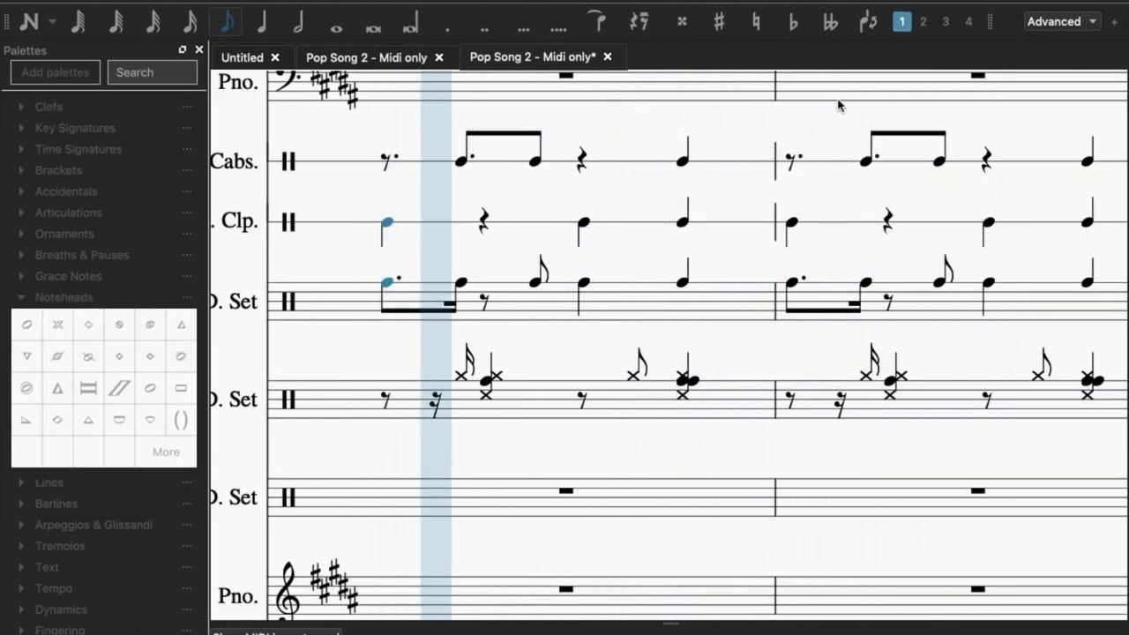
{"action": "key", "text": "space"}
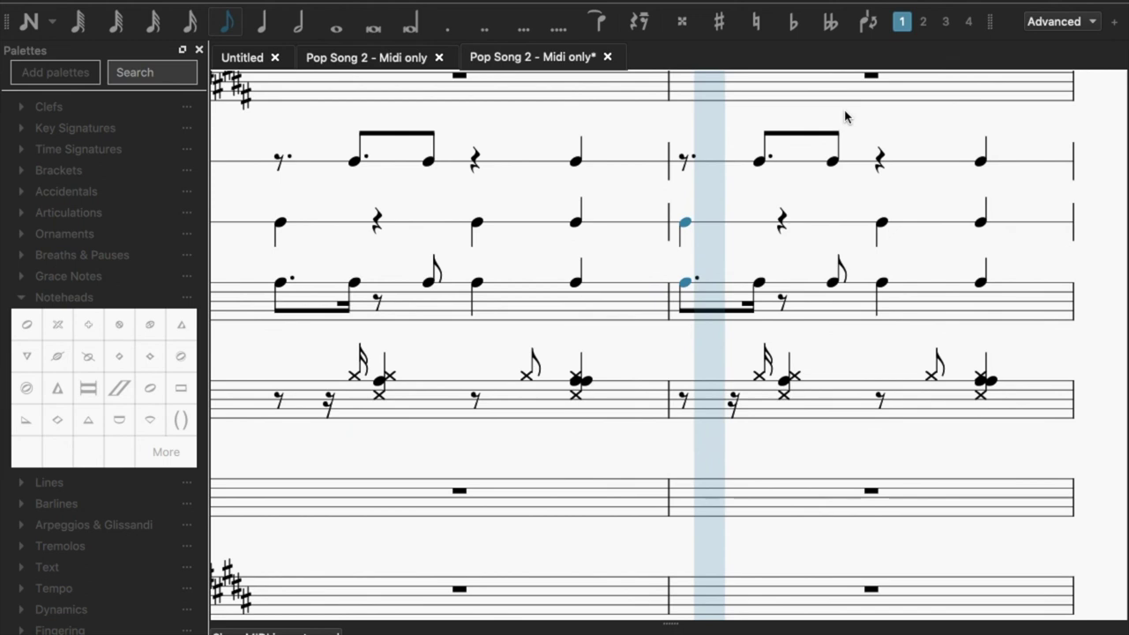
{"action": "scroll", "coordinate": [515, 249], "scroll_direction": "up", "scroll_amount": 5}
{"action": "scroll", "coordinate": [515, 247], "scroll_direction": "left", "scroll_amount": 10}
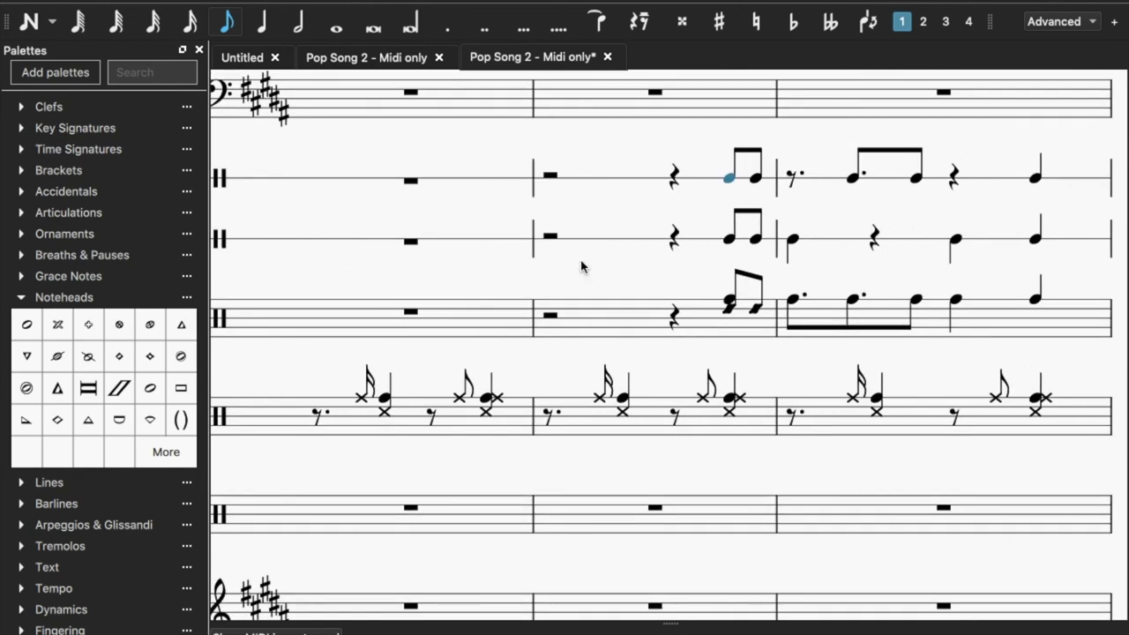
{"action": "left_click", "coordinate": [707, 314]}
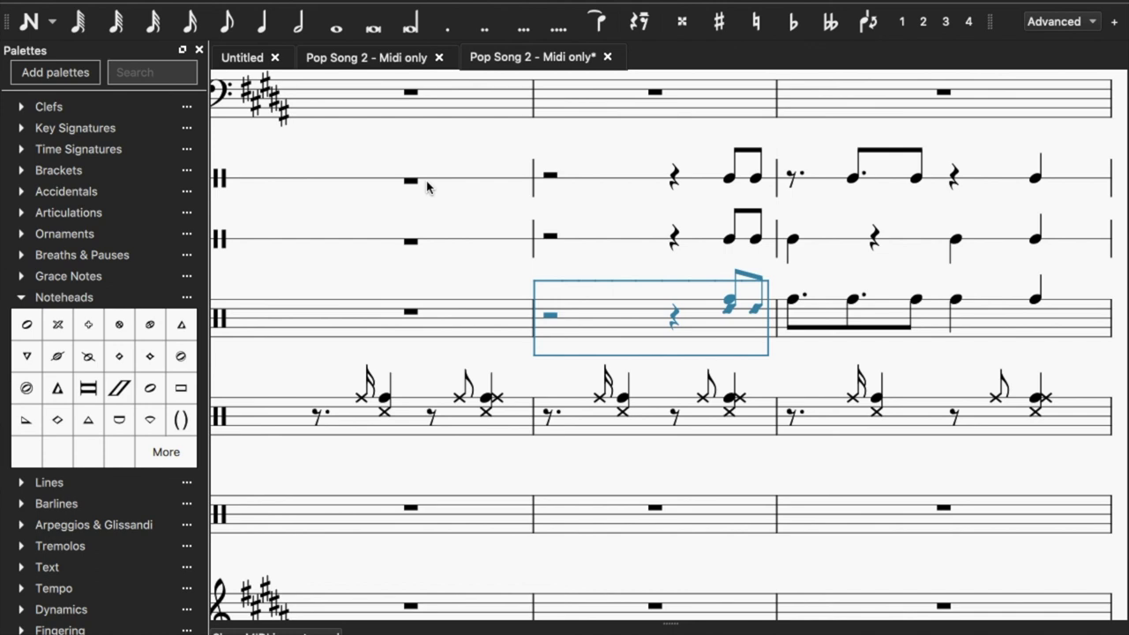
- Delete the redundant Drumset staff via the Instruments dialog, leaving two drumset staves
{"action": "key", "text": "i"}
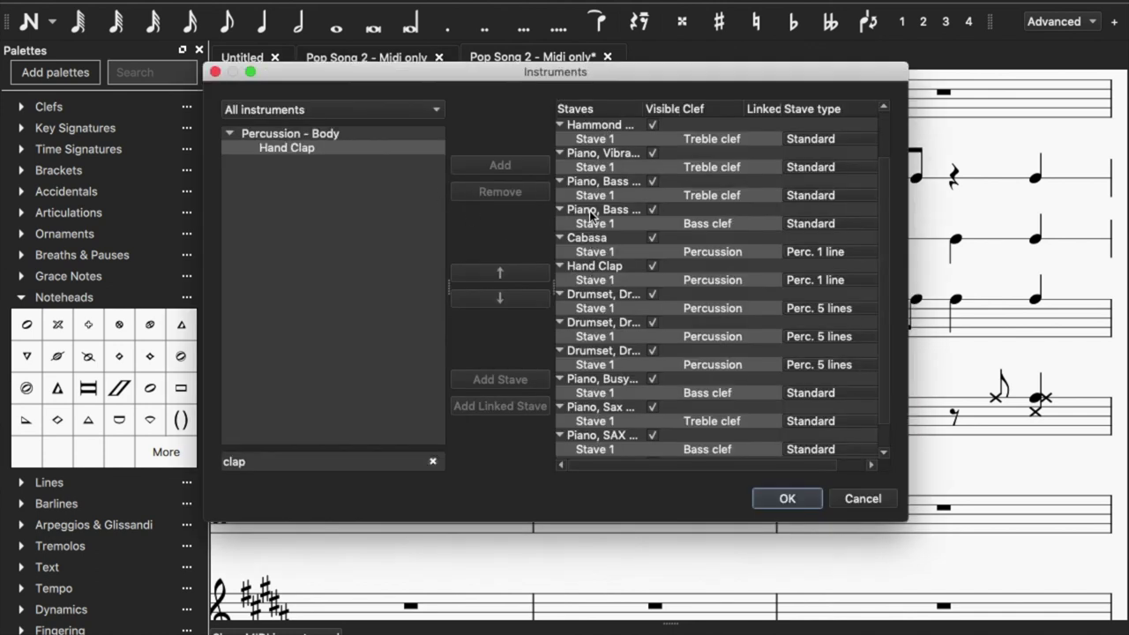
{"action": "left_click", "coordinate": [589, 298]}
{"action": "left_click", "coordinate": [492, 202]}
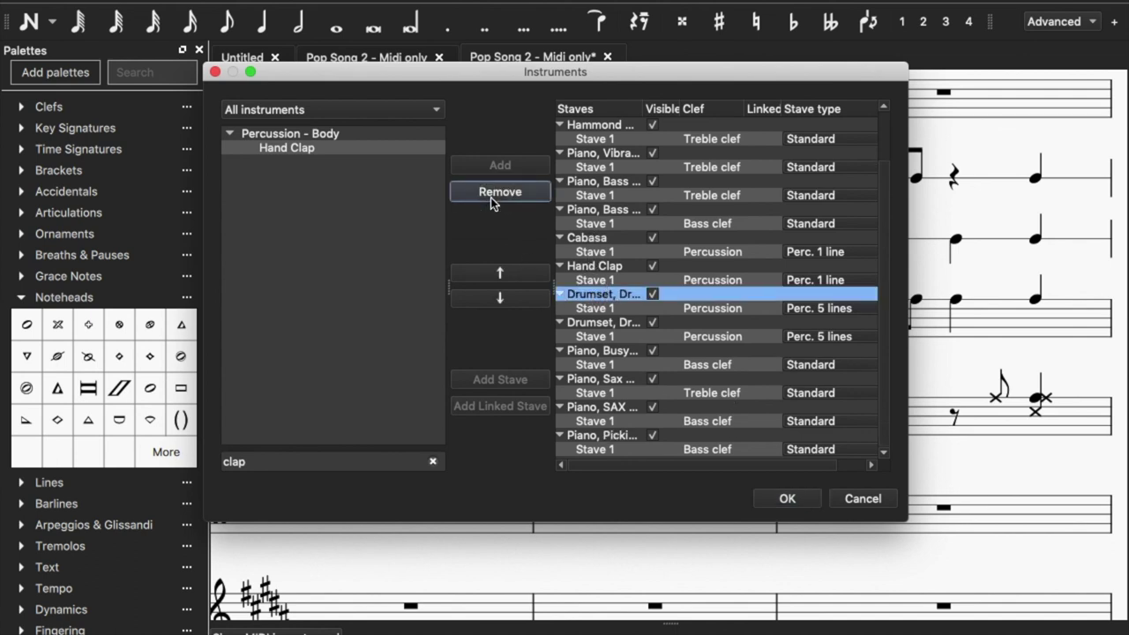
{"action": "left_click", "coordinate": [786, 499]}
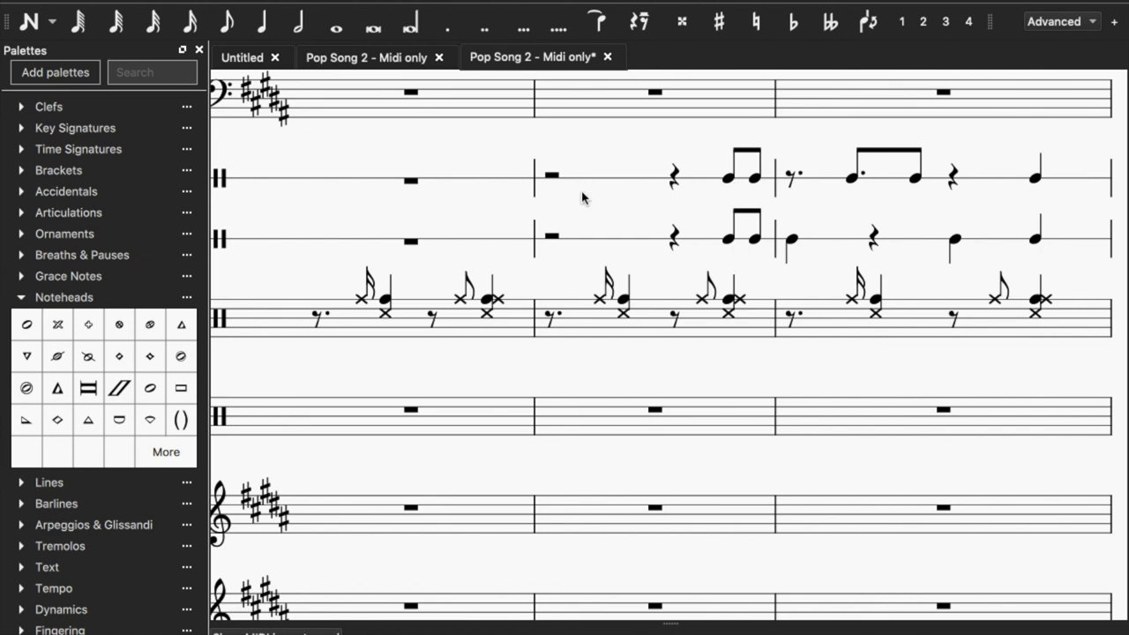
{"action": "left_click", "coordinate": [552, 176]}
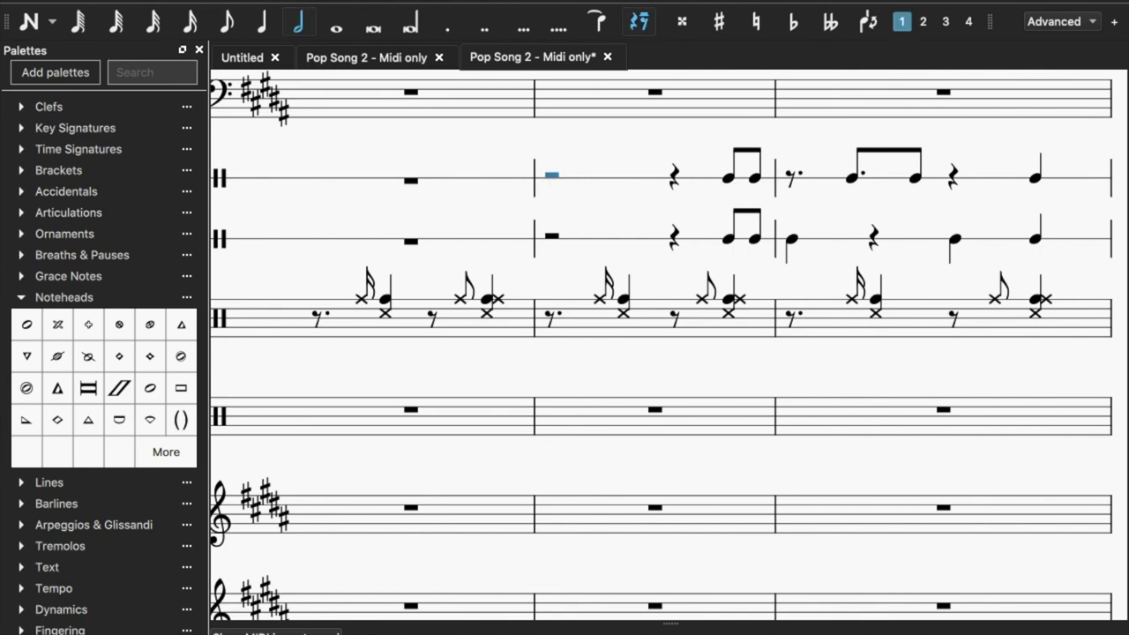
{"action": "key", "text": "space"}
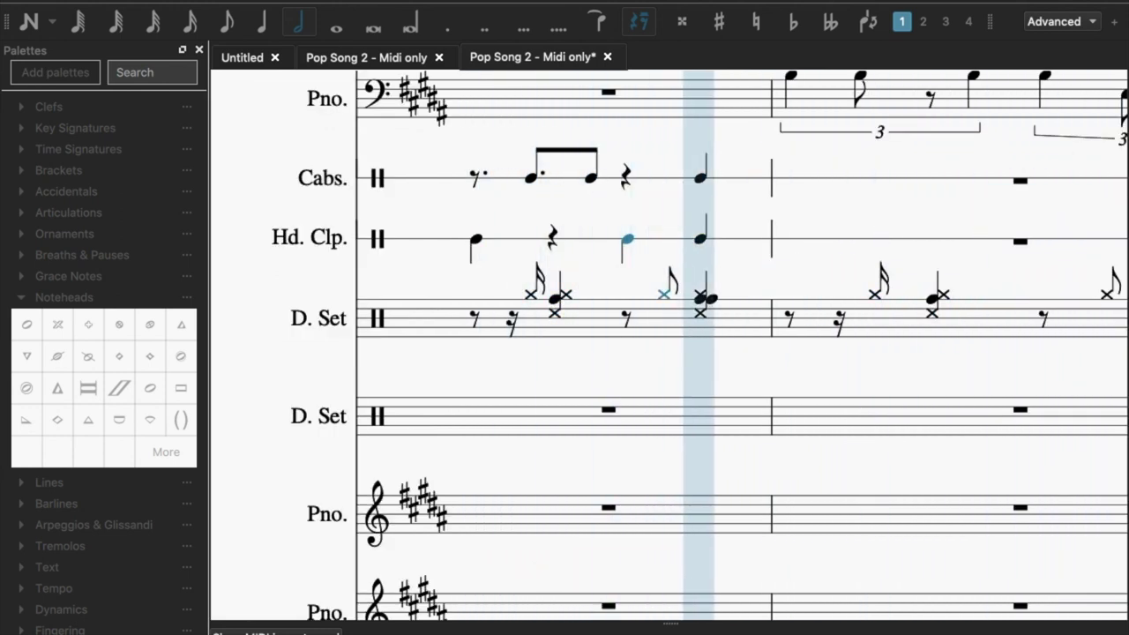
{"action": "key", "text": "space"}
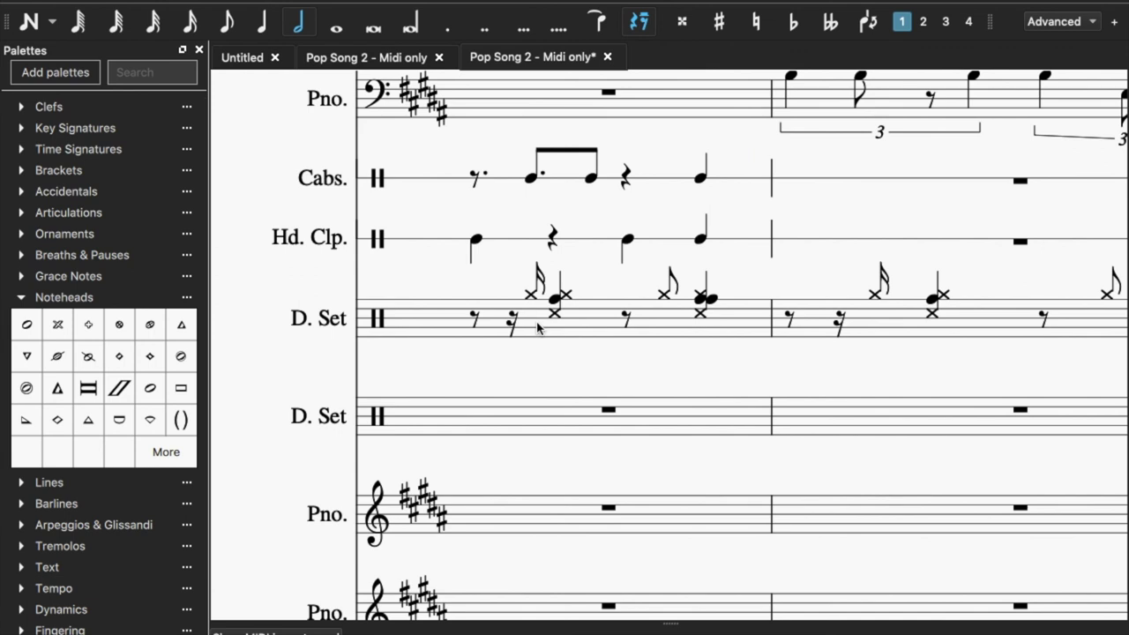
{"action": "scroll", "coordinate": [542, 331], "scroll_direction": "down", "scroll_amount": 6}
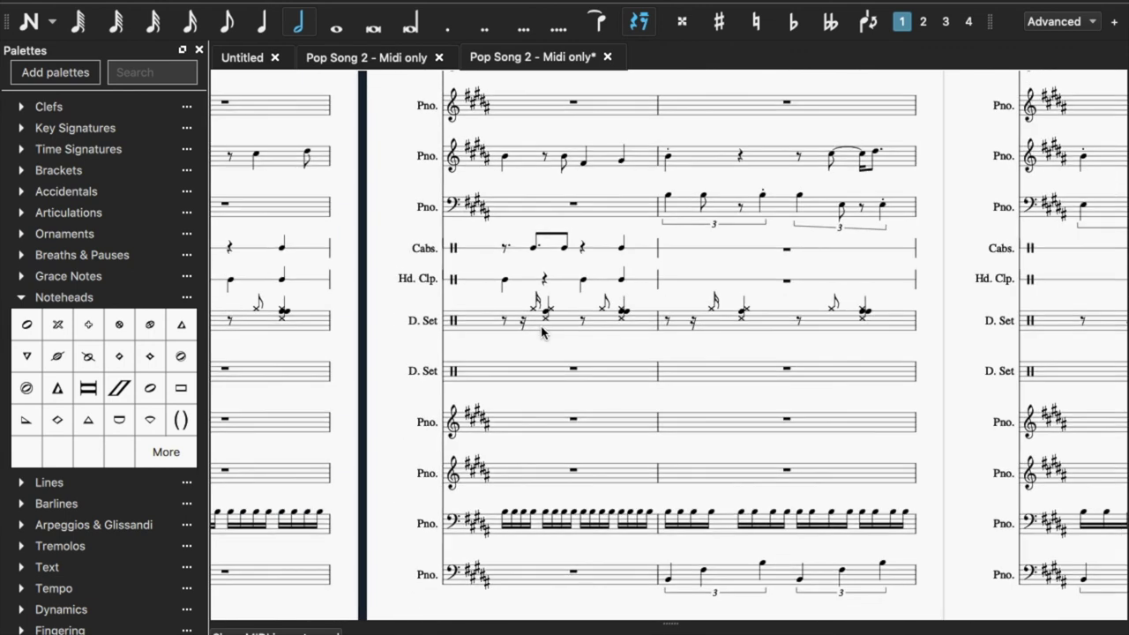
{"action": "scroll", "coordinate": [542, 332], "scroll_direction": "left", "scroll_amount": 6}
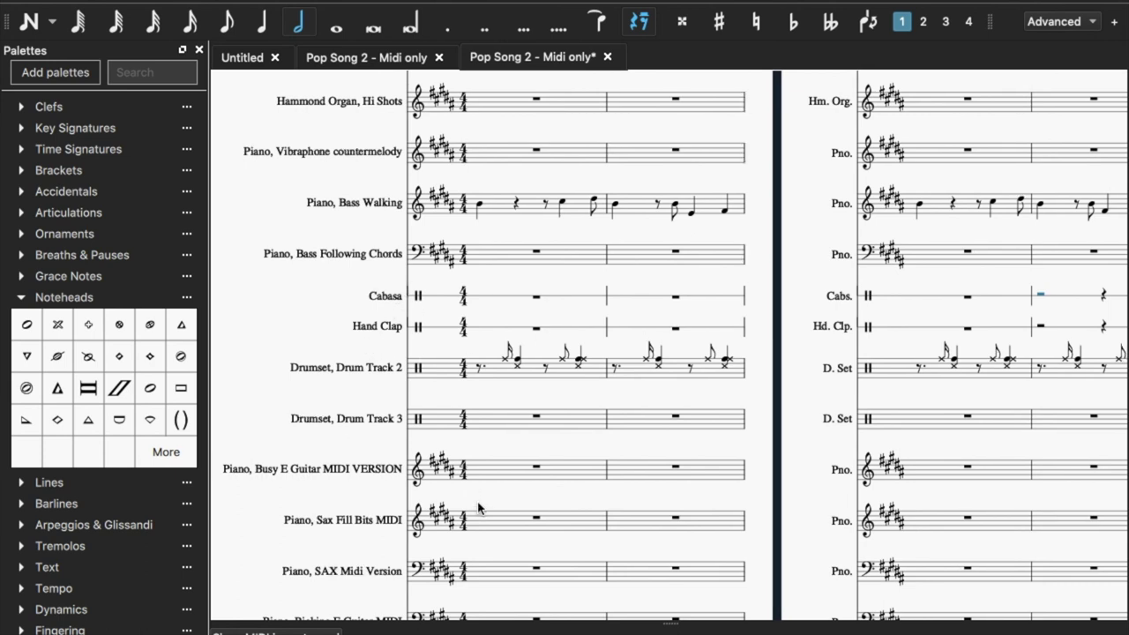
{"action": "scroll", "coordinate": [519, 396], "scroll_direction": "right", "scroll_amount": 5}
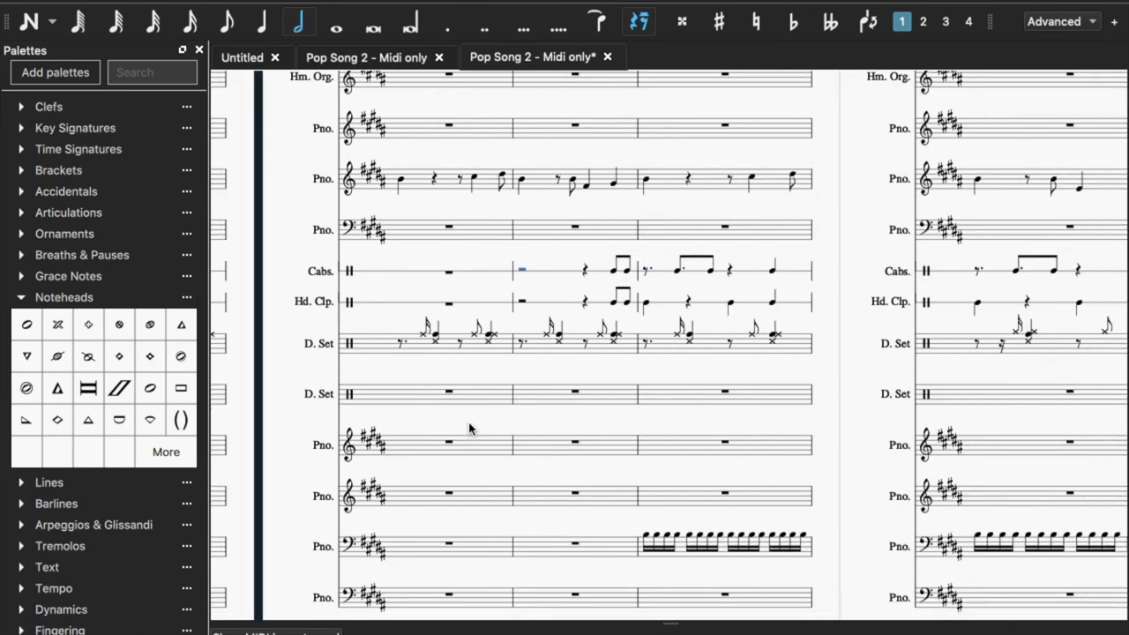
{"action": "scroll", "coordinate": [469, 429], "scroll_direction": "right", "scroll_amount": 1}
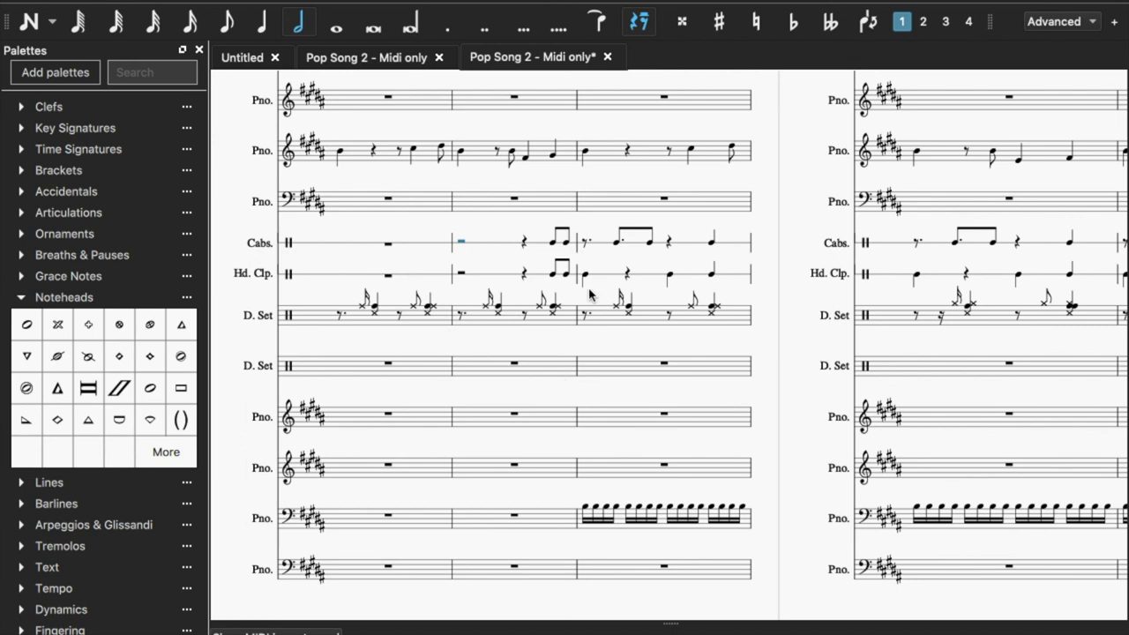
{"action": "scroll", "coordinate": [589, 294], "scroll_direction": "up", "scroll_amount": 3}
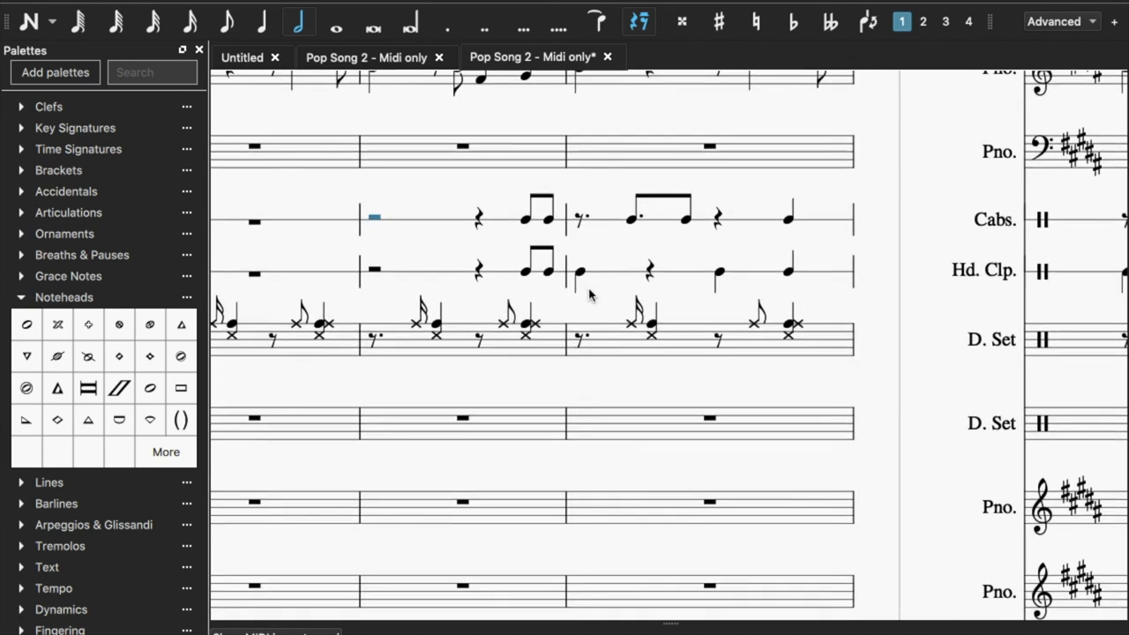
{"action": "scroll", "coordinate": [679, 298], "scroll_direction": "right", "scroll_amount": 3}
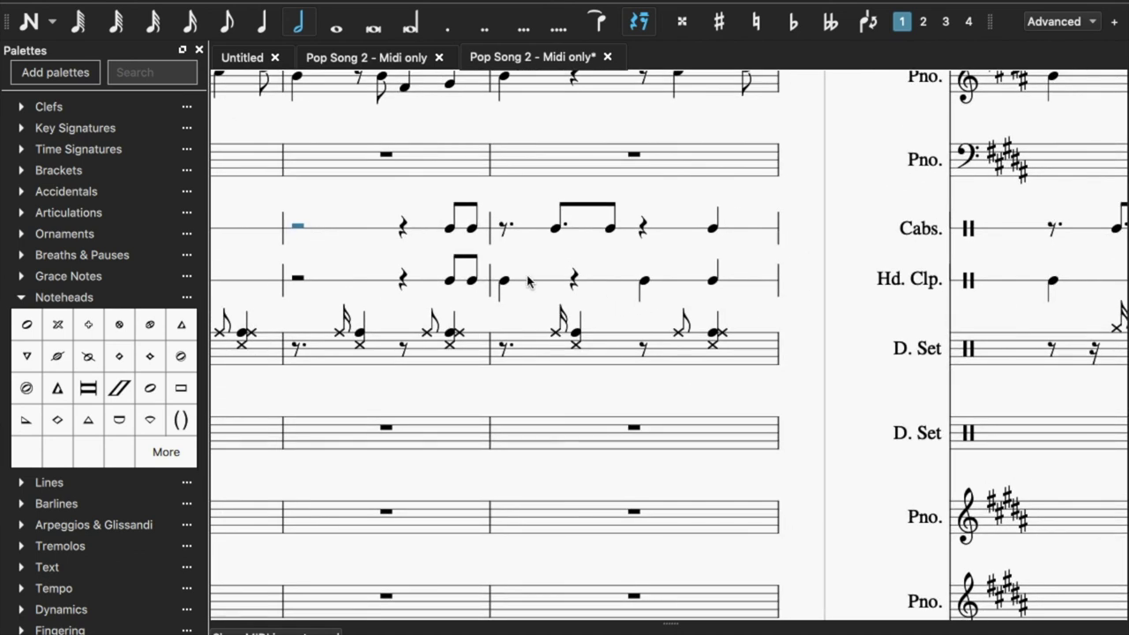